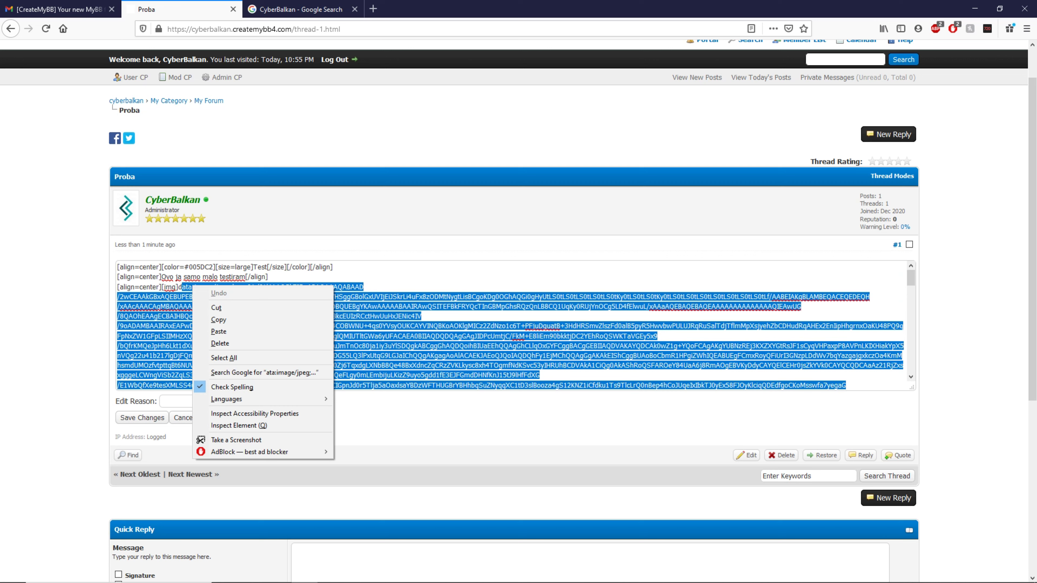
- Try to replace the image data between the img tags of the Proba post with the copied image address
{"action": "left_click", "coordinate": [435, 296]}
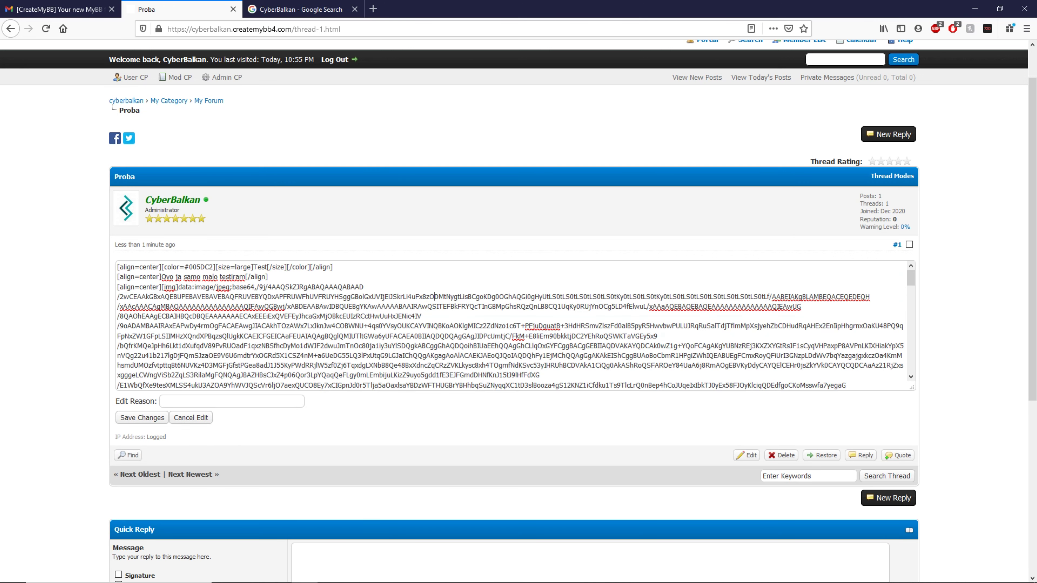
{"action": "left_click_drag", "start_coordinate": [196, 287], "coordinate": [177, 385]}
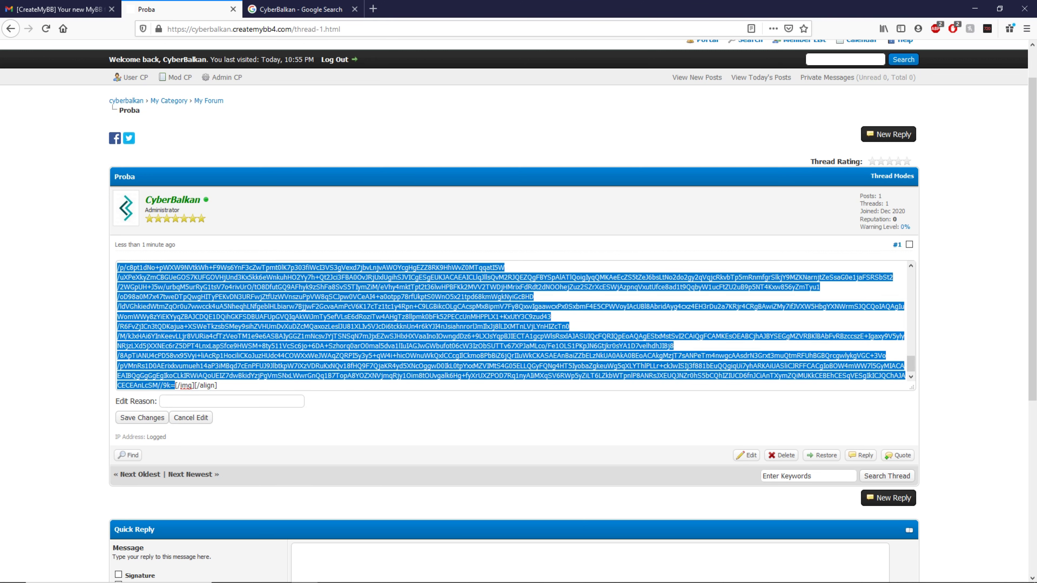
{"action": "right_click", "coordinate": [189, 367]}
{"action": "left_click", "coordinate": [221, 413]}
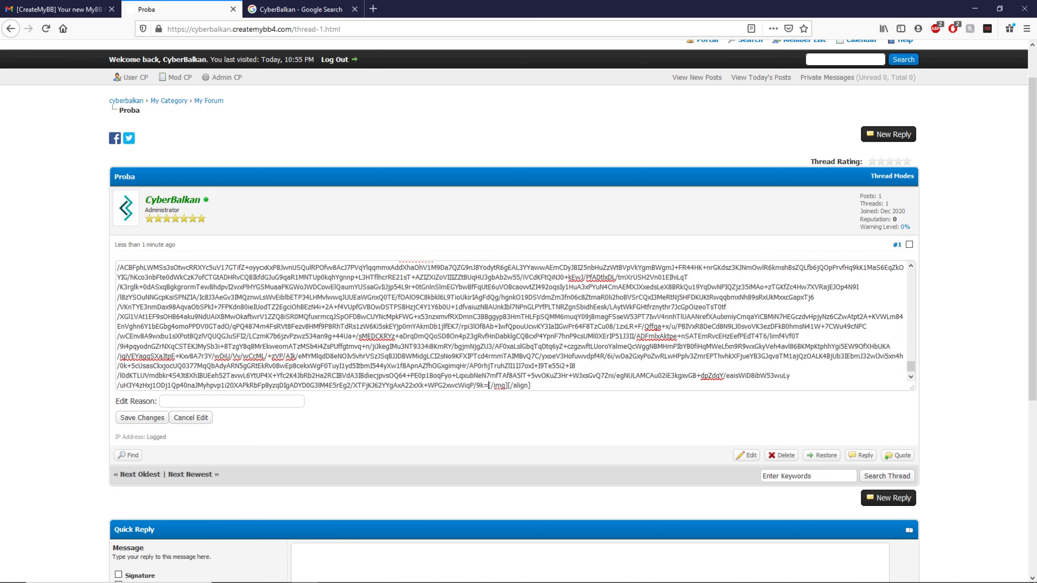
- Copy the image location of the "Chrome for M1 Macs" laptop picture from the Google image results and return to the Proba post
{"action": "left_click", "coordinate": [301, 9]}
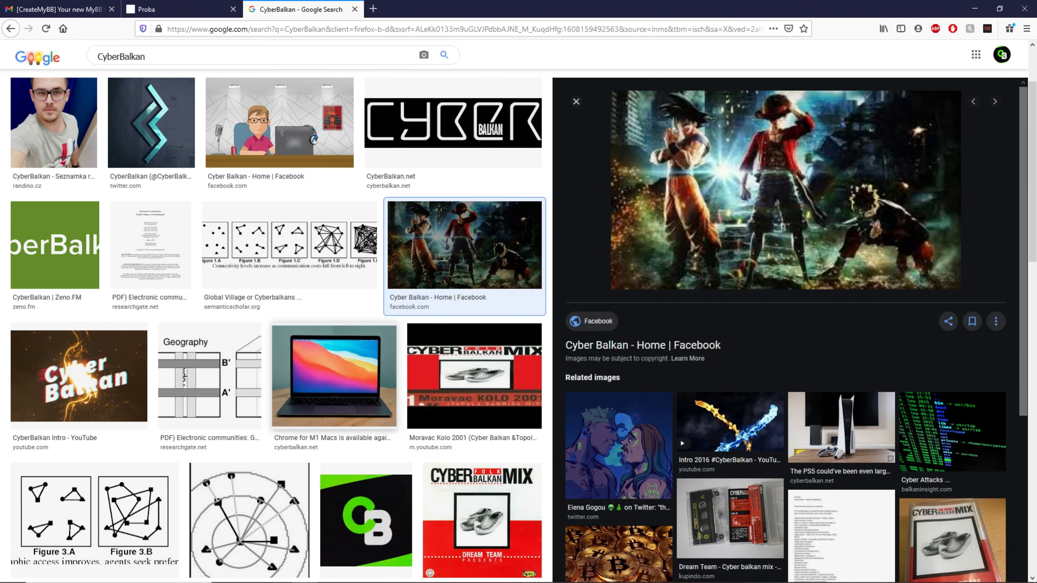
{"action": "left_click", "coordinate": [334, 376]}
{"action": "right_click", "coordinate": [740, 188]}
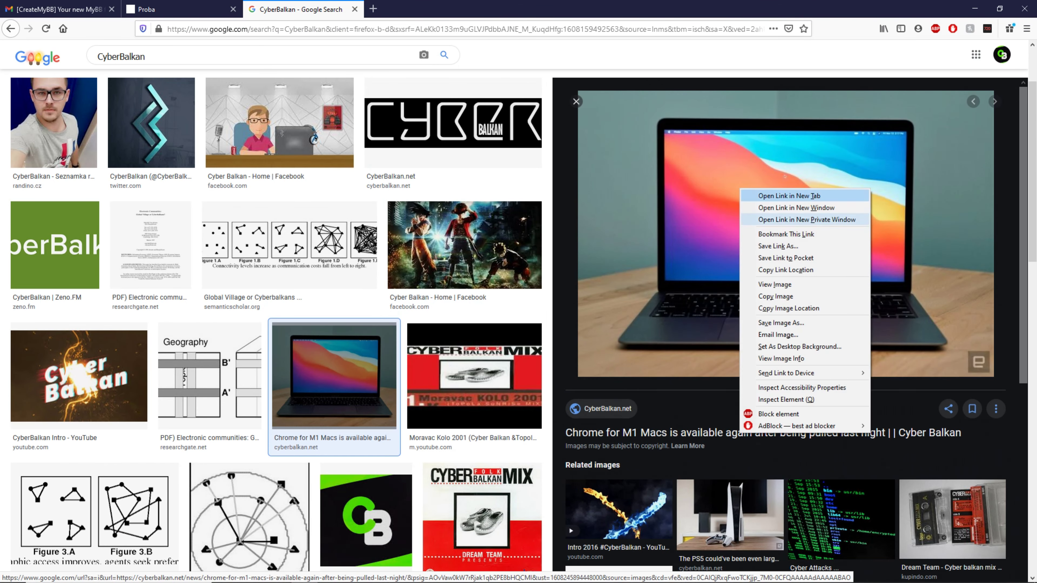
{"action": "left_click", "coordinate": [788, 309]}
{"action": "left_click", "coordinate": [180, 8]}
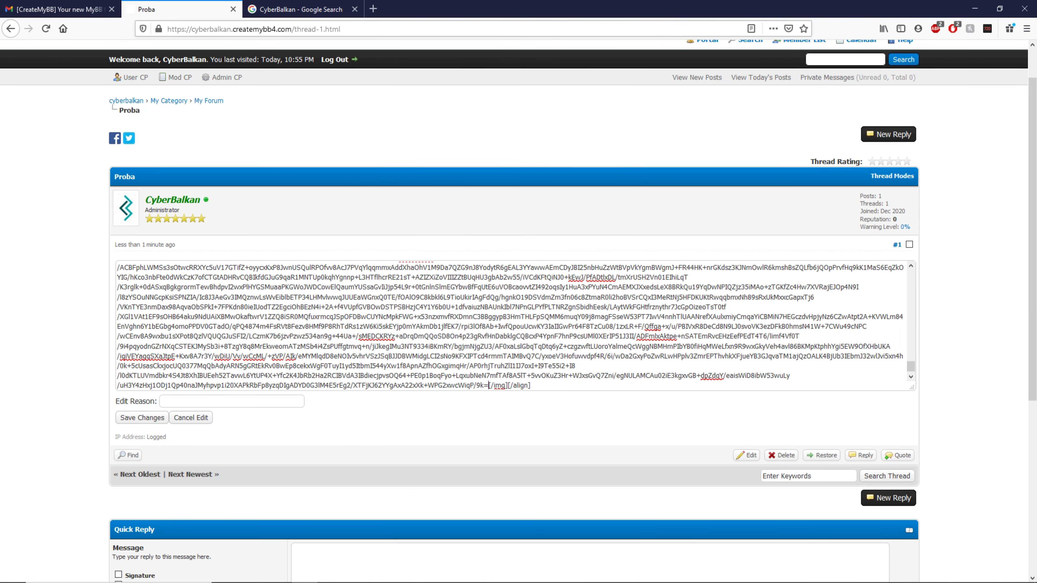
{"action": "left_click", "coordinate": [61, 9]}
{"action": "left_click", "coordinate": [180, 9]}
- Try to replace all image data between the Proba post's img tags with the copied laptop image location
{"action": "scroll", "coordinate": [511, 327], "scroll_direction": "up", "scroll_amount": 9}
{"action": "scroll", "coordinate": [514, 327], "scroll_direction": "up", "scroll_amount": 5}
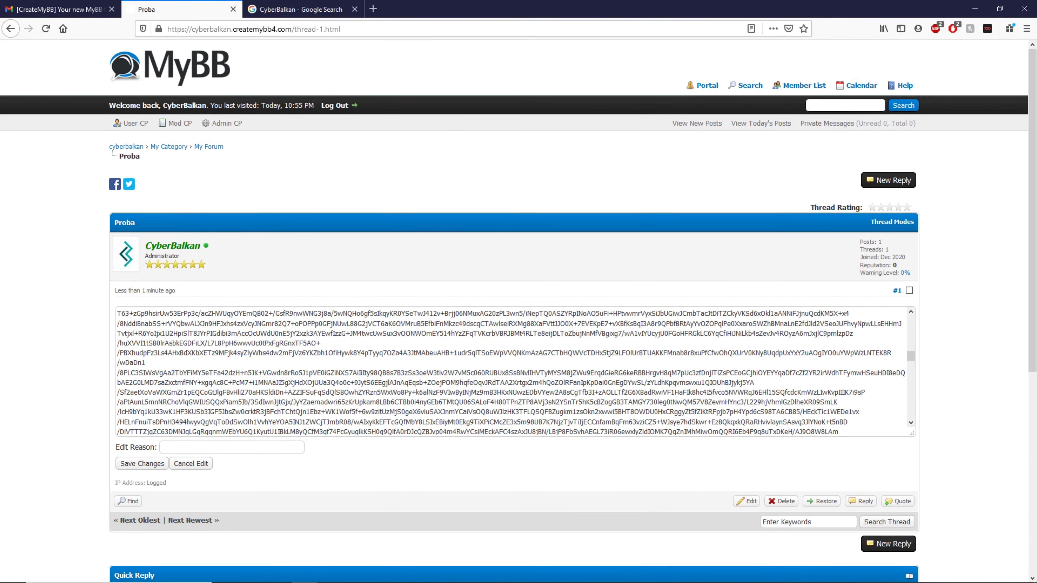
{"action": "scroll", "coordinate": [515, 368], "scroll_direction": "up", "scroll_amount": 5}
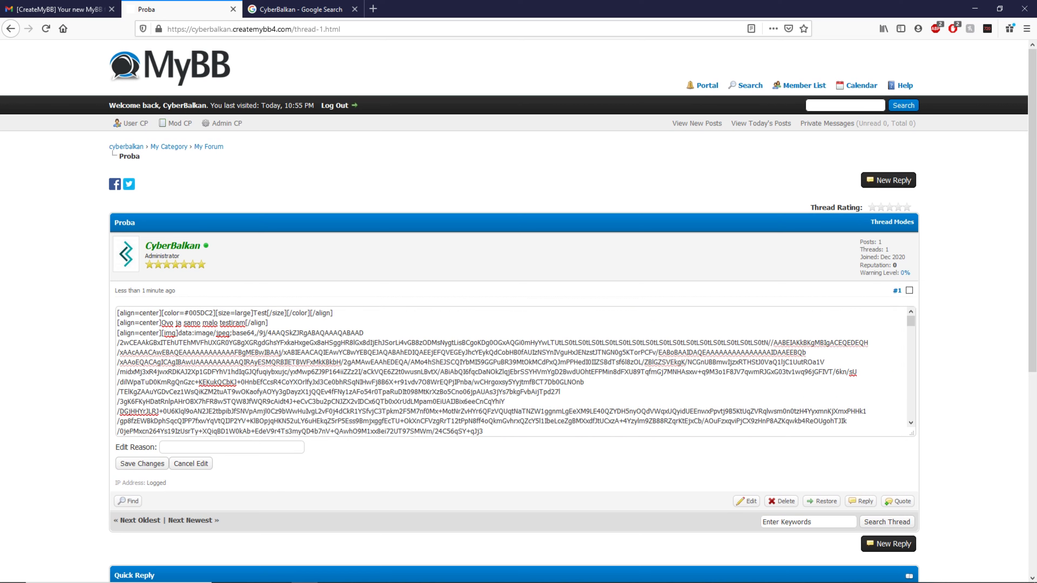
{"action": "left_click_drag", "start_coordinate": [178, 333], "coordinate": [326, 563]}
{"action": "left_click_drag", "start_coordinate": [731, 433], "coordinate": [483, 431]}
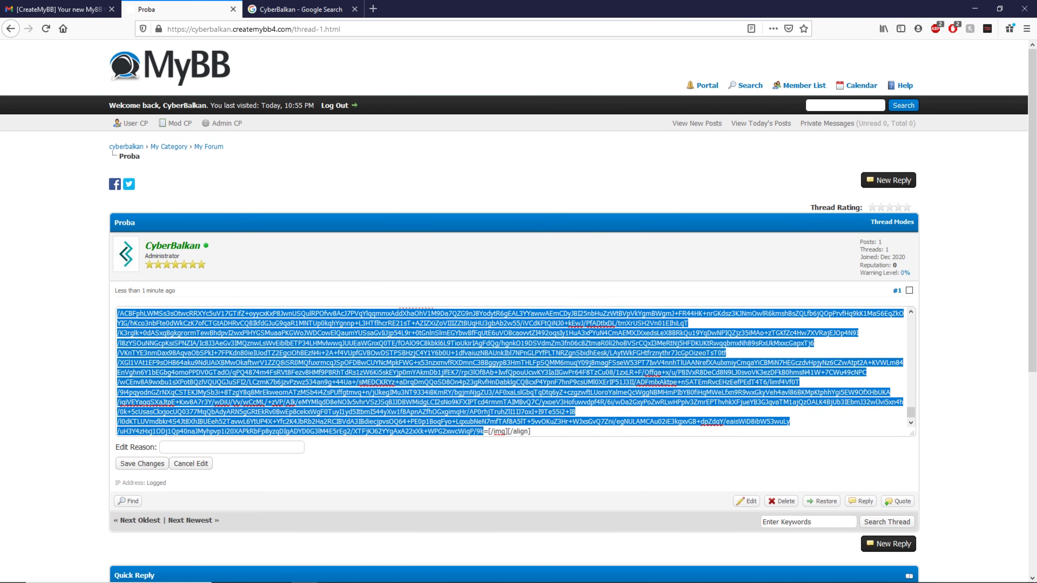
{"action": "key", "text": "BackSpace"}
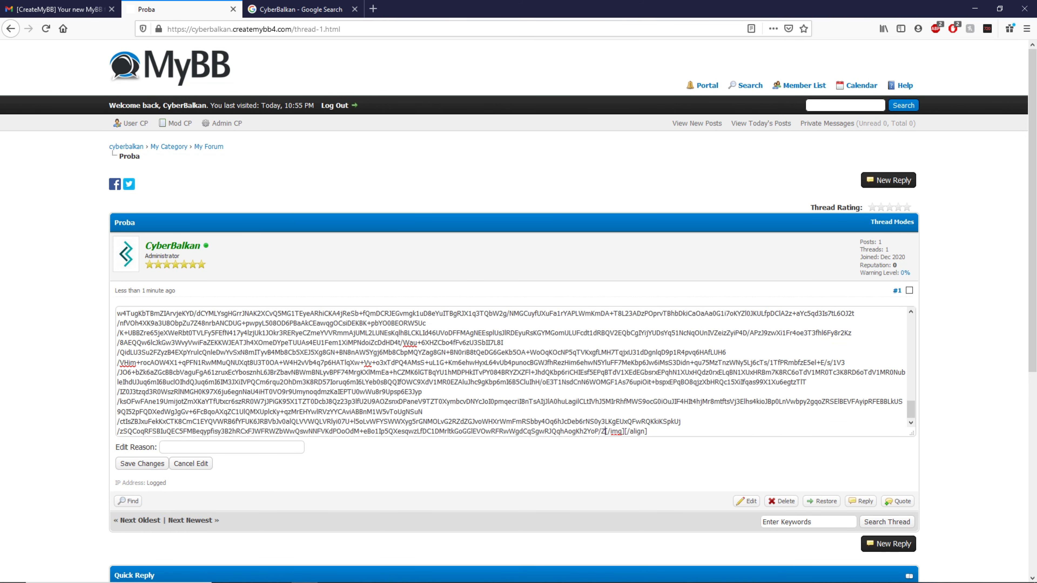
- Search Google Images for "wallpaper hd"
{"action": "left_click", "coordinate": [302, 8]}
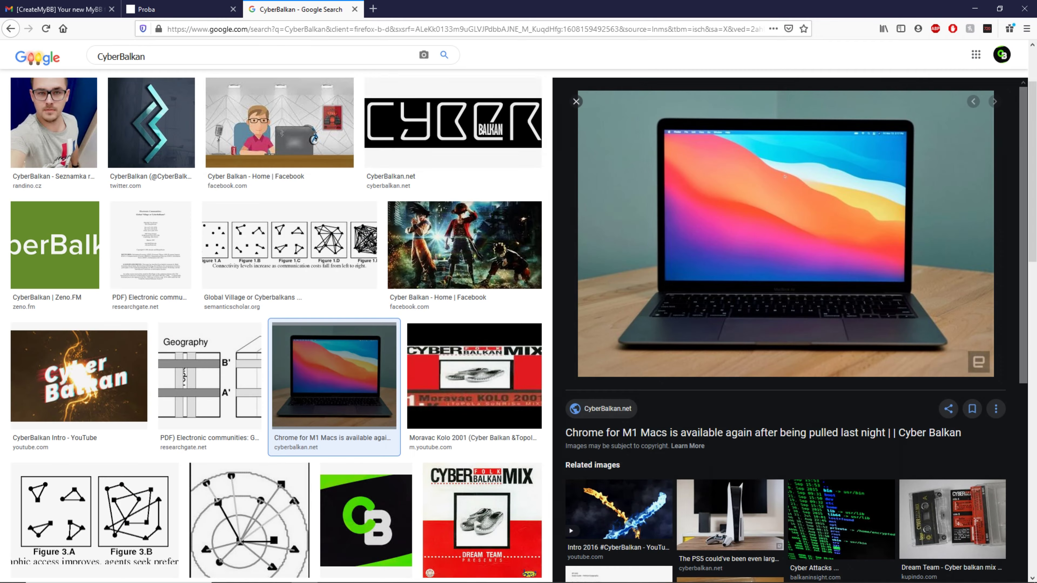
{"action": "scroll", "coordinate": [453, 127], "scroll_direction": "up", "scroll_amount": 2}
{"action": "double_click", "coordinate": [149, 63]}
{"action": "type", "text": "wallpa"}
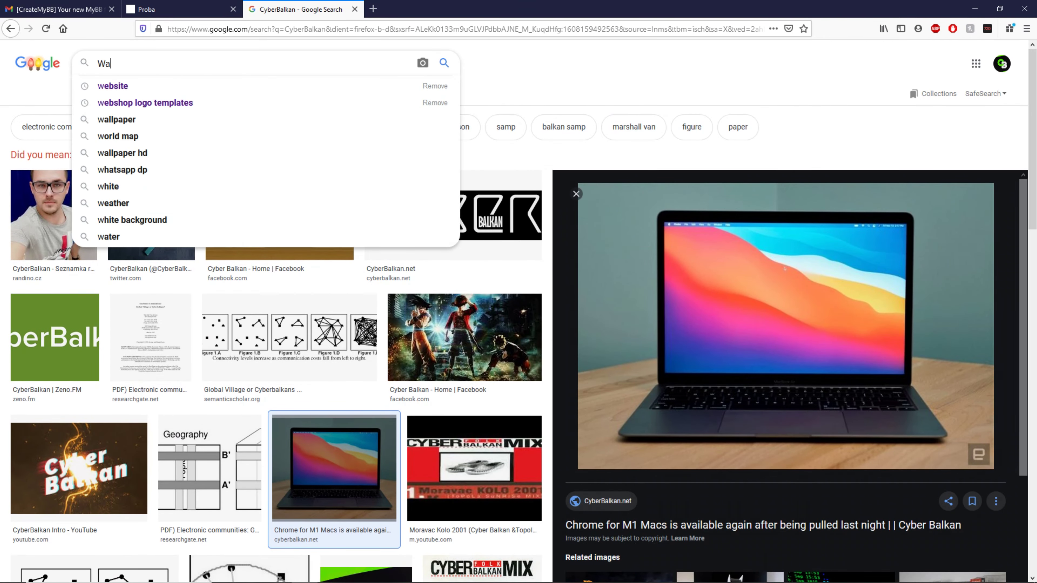
{"action": "key", "text": "Down"}
{"action": "key", "text": "Down"}
{"action": "key", "text": "Return"}
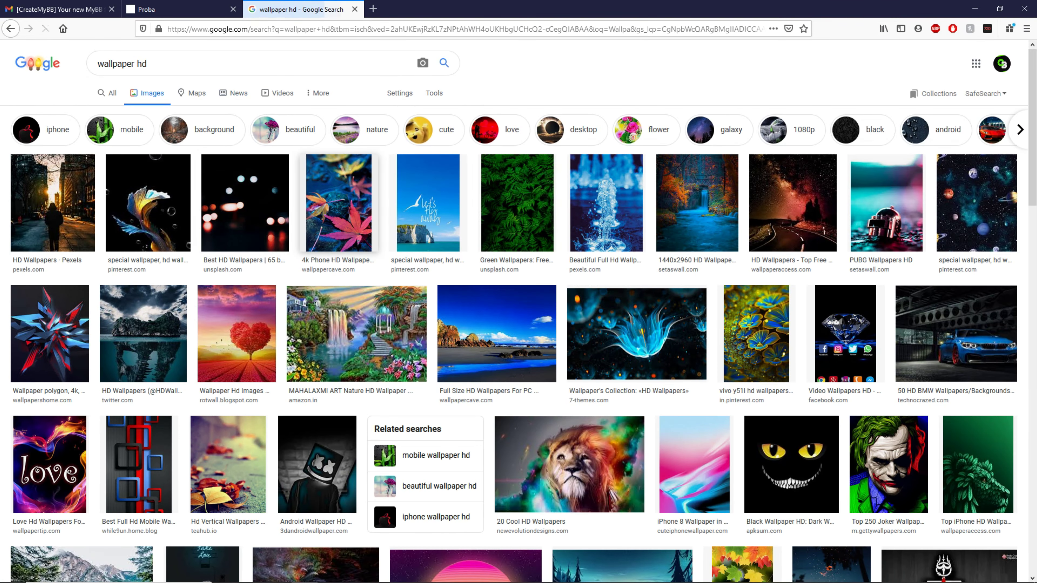
- Copy the image location of the "Wallpaper polygon, 4k" result and return to the Proba post
{"action": "left_click", "coordinate": [50, 333]}
{"action": "right_click", "coordinate": [797, 268]}
{"action": "left_click", "coordinate": [833, 389]}
{"action": "left_click", "coordinate": [175, 9]}
- Try to replace the image data in the Proba post with the copied wallpaper location, and leave the edit for the forum's main page
{"action": "key", "text": "ctrl+v"}
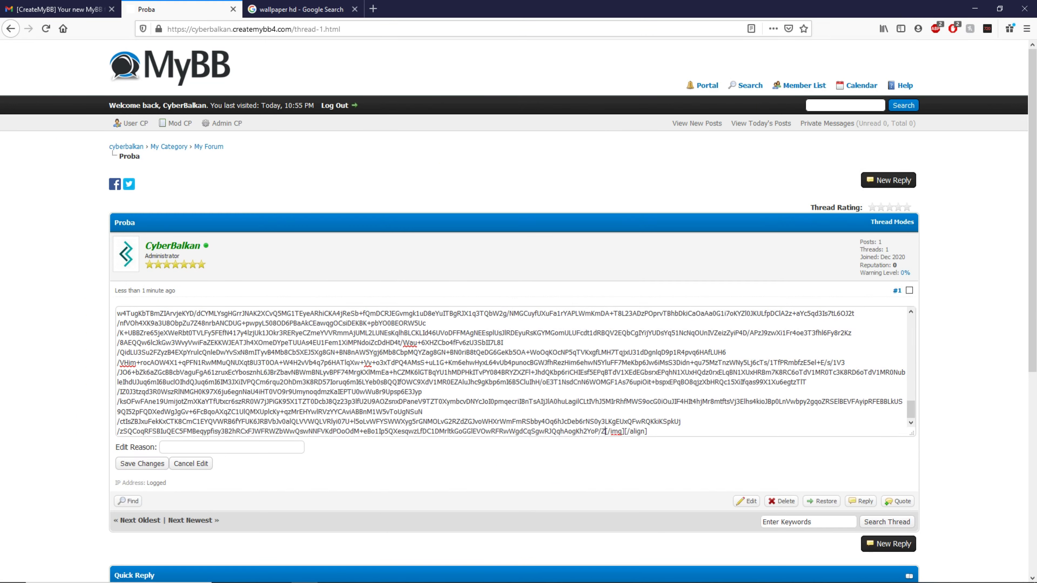
{"action": "left_click_drag", "start_coordinate": [606, 432], "coordinate": [176, 334]}
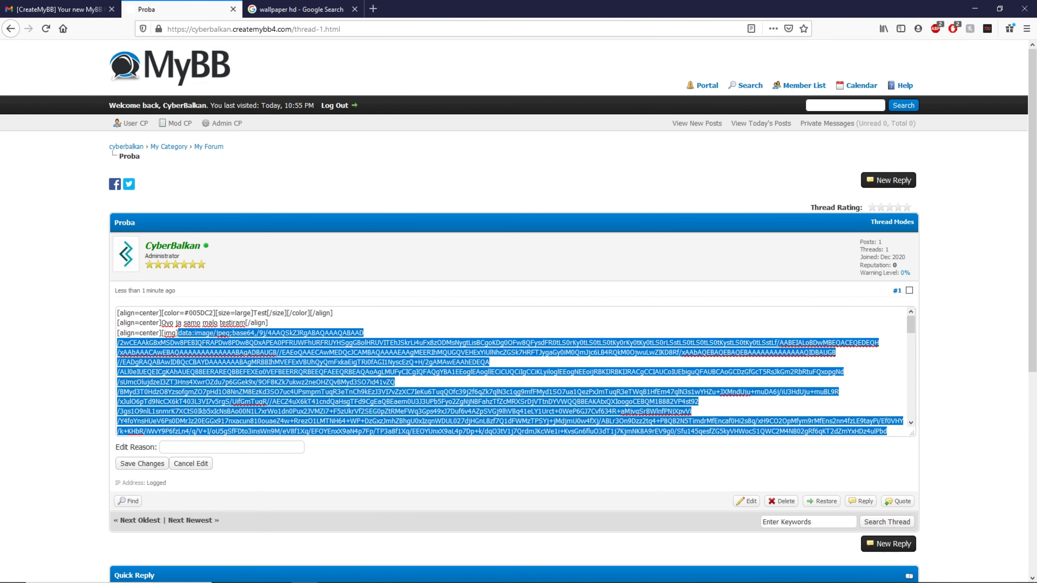
{"action": "key", "text": "ctrl+v"}
{"action": "left_click_drag", "start_coordinate": [351, 432], "coordinate": [211, 314]}
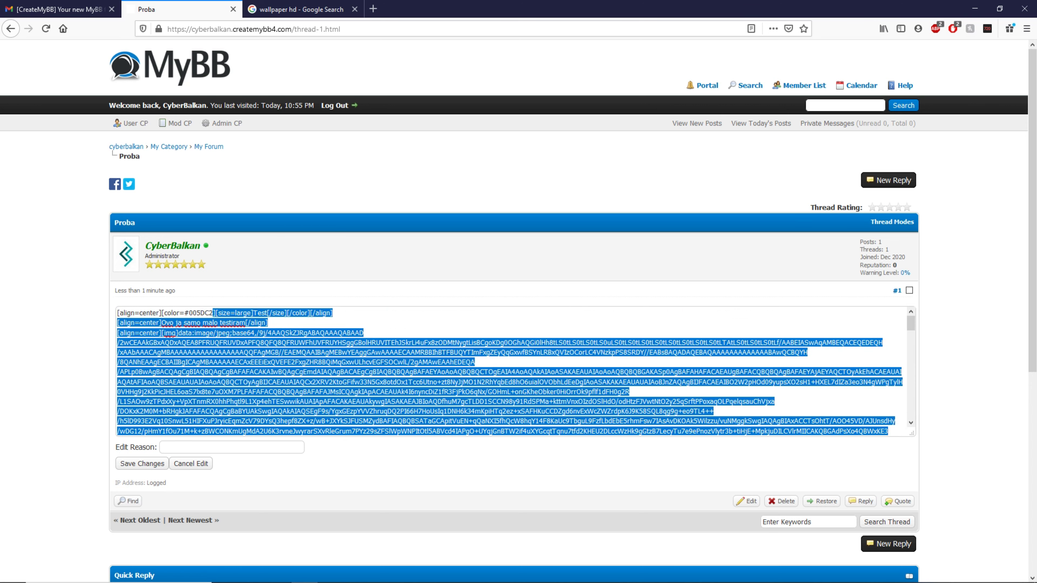
{"action": "left_click", "coordinate": [126, 146]}
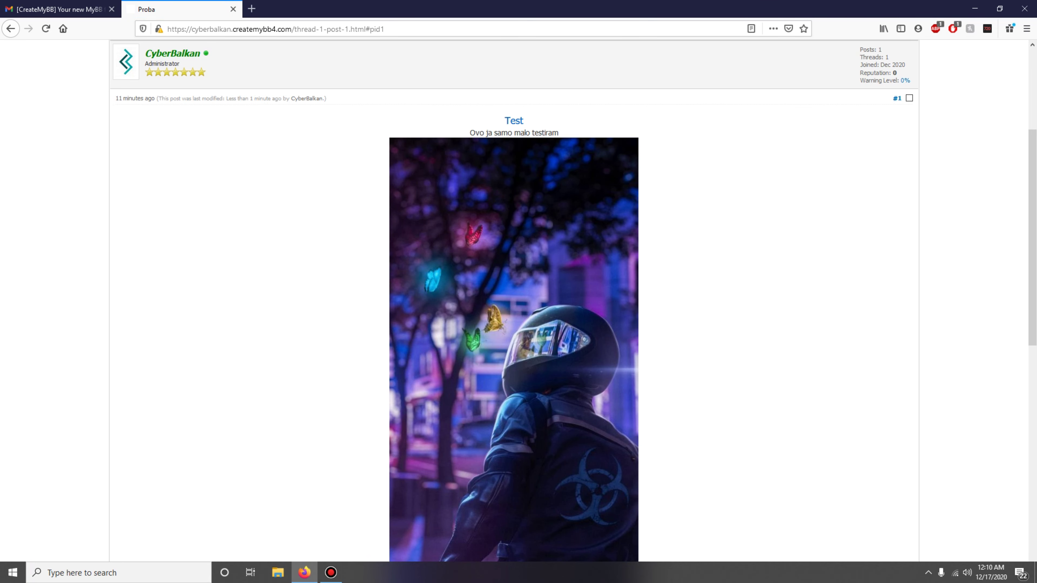
{"action": "left_click", "coordinate": [331, 573]}
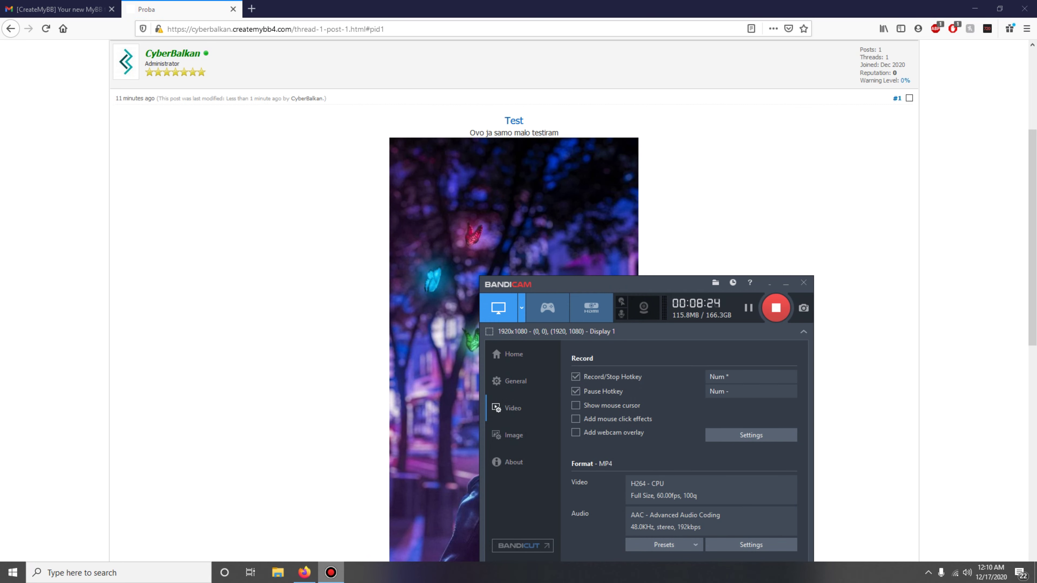
{"action": "left_click", "coordinate": [331, 573]}
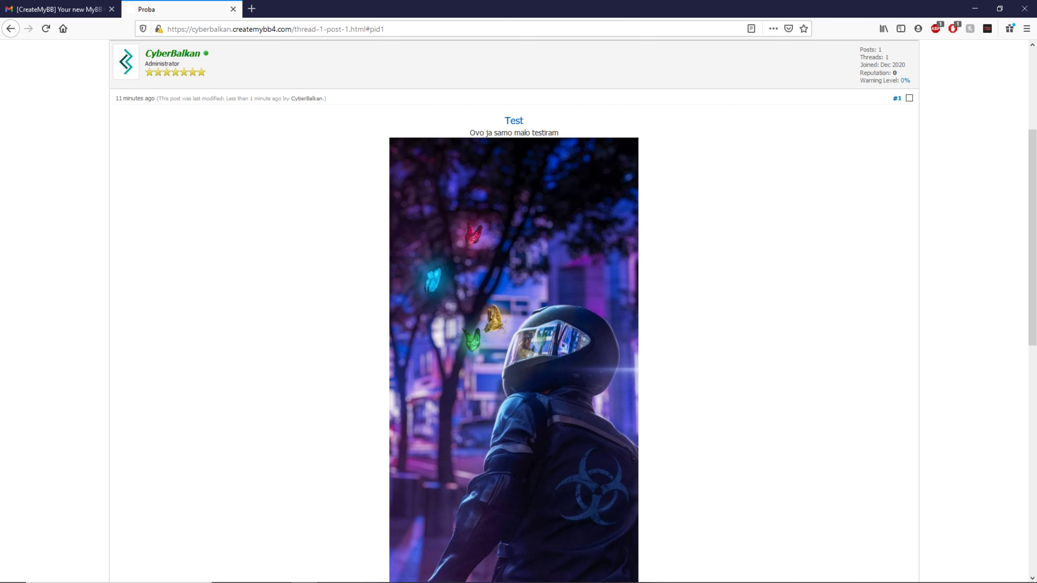
{"action": "scroll", "coordinate": [514, 311], "scroll_direction": "down", "scroll_amount": 5}
{"action": "scroll", "coordinate": [514, 311], "scroll_direction": "up", "scroll_amount": 5}
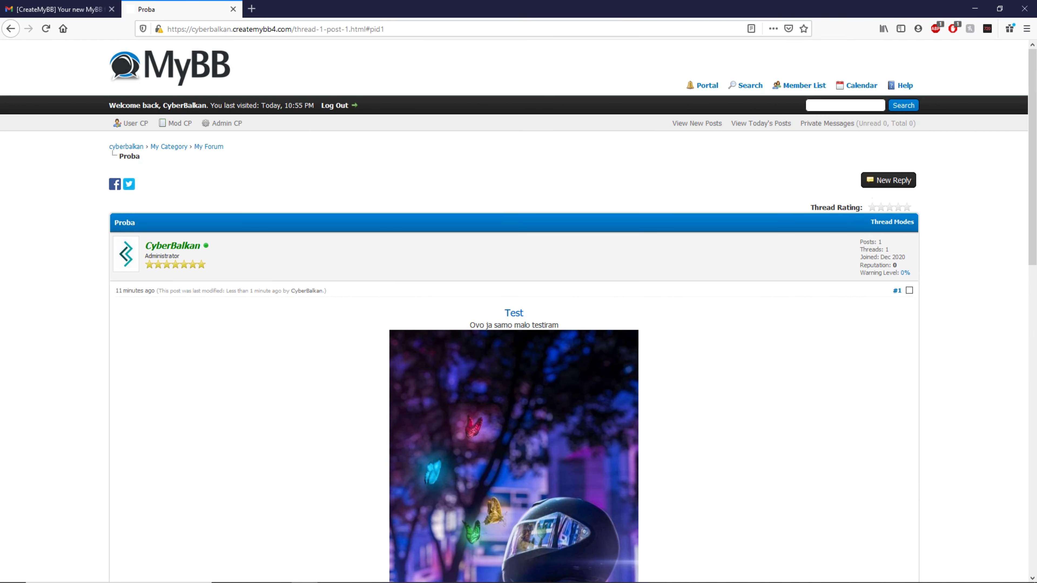
- Open the forum's Admin CP and log in with the saved username and password
{"action": "left_click", "coordinate": [126, 146]}
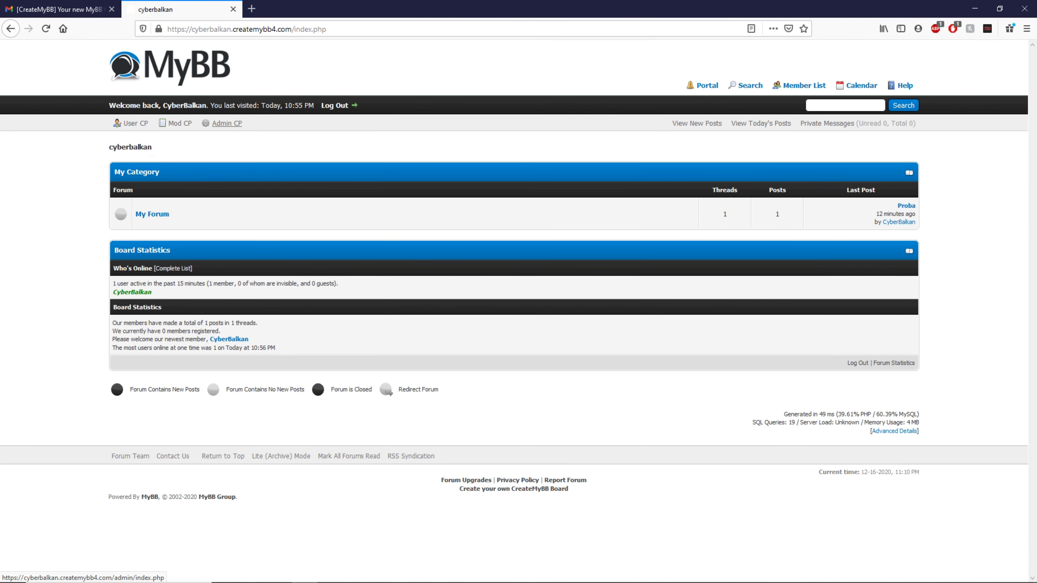
{"action": "left_click", "coordinate": [227, 123]}
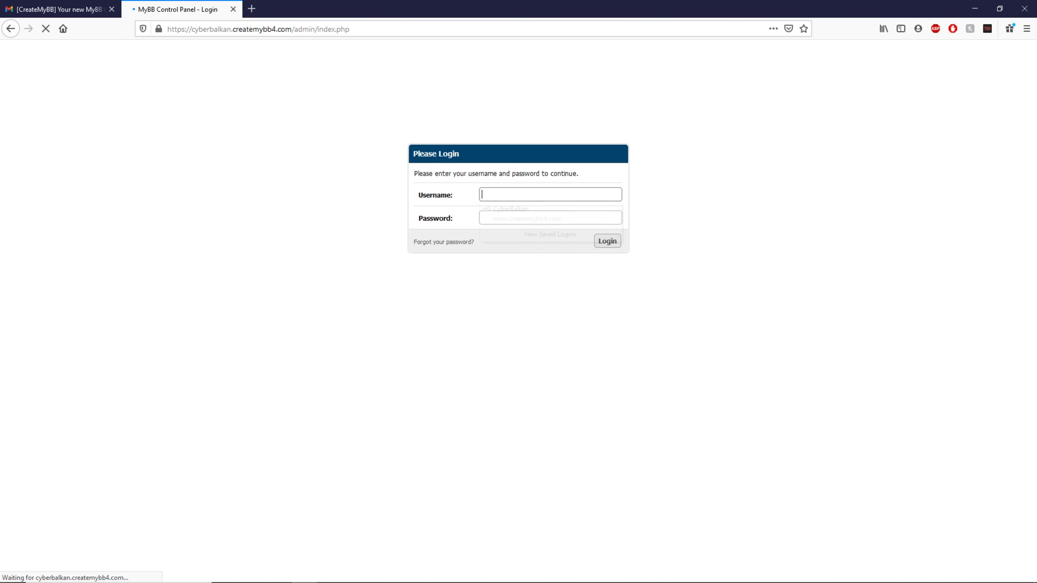
{"action": "left_click", "coordinate": [551, 213]}
{"action": "left_click", "coordinate": [608, 241]}
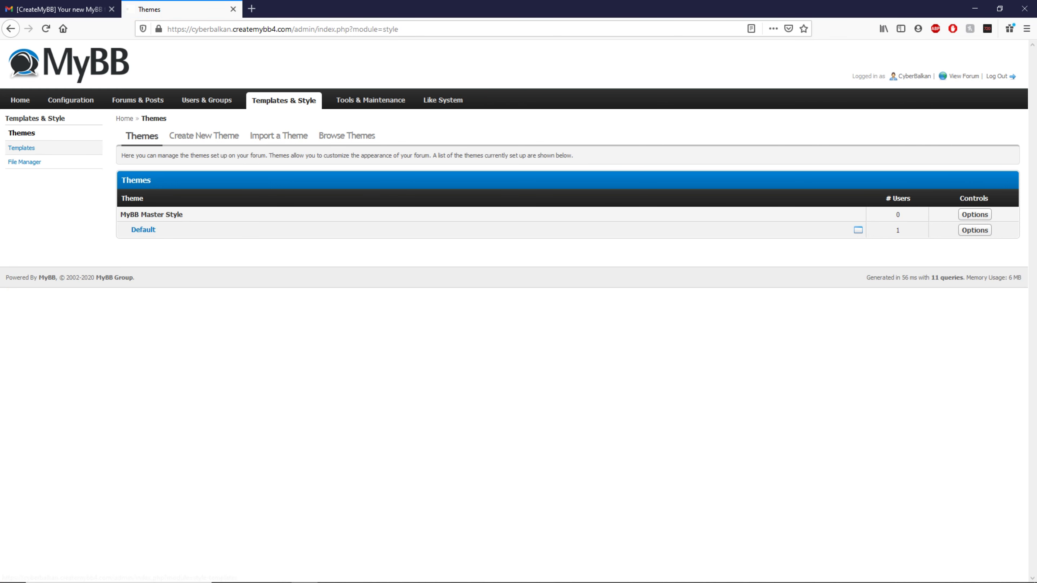
- Look through the template sets, the global templates and the file manager's bulk image and file uploader
{"action": "left_click", "coordinate": [22, 148]}
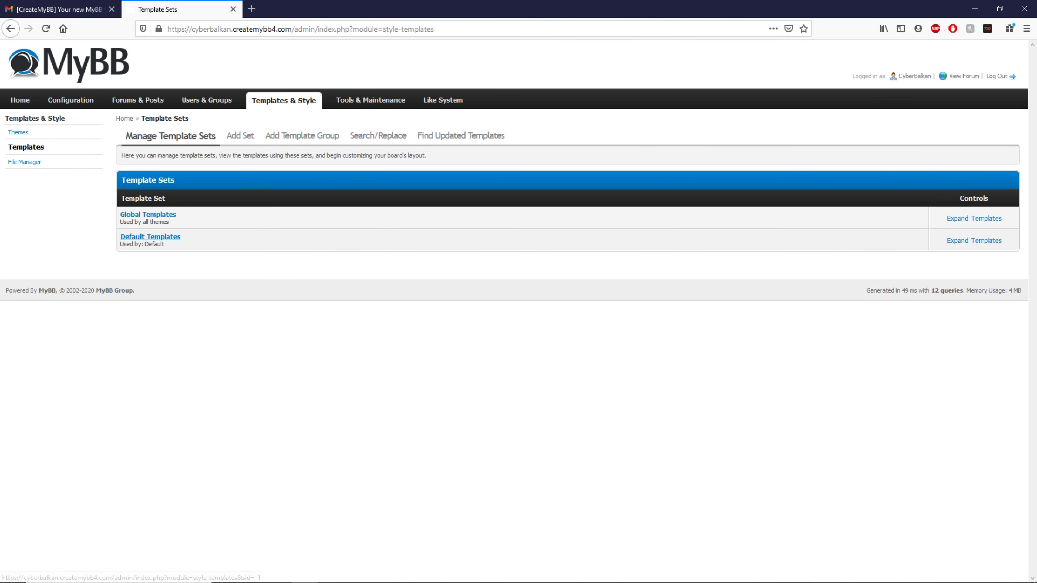
{"action": "left_click", "coordinate": [147, 215]}
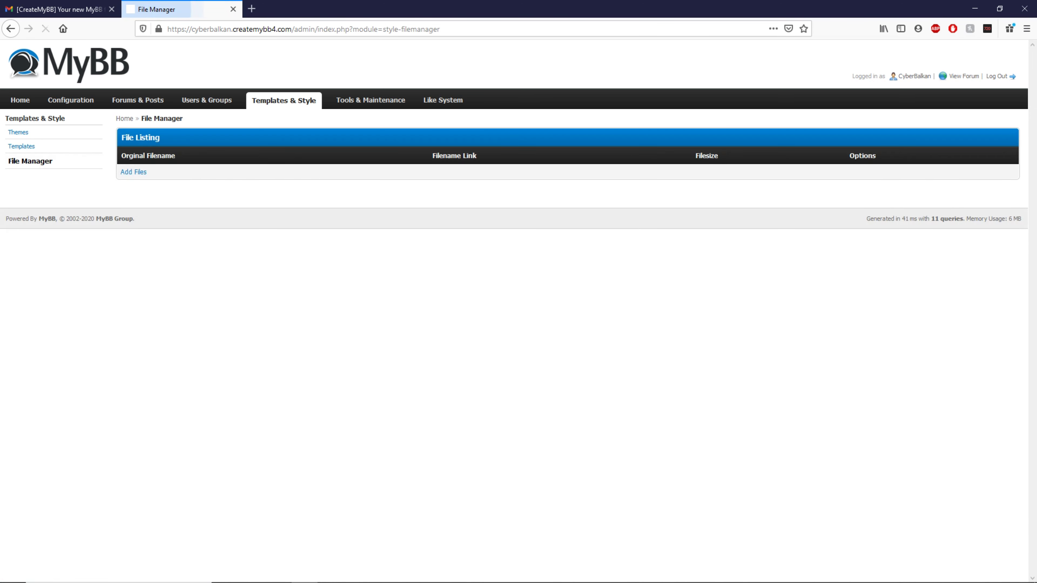
{"action": "left_click", "coordinate": [134, 172]}
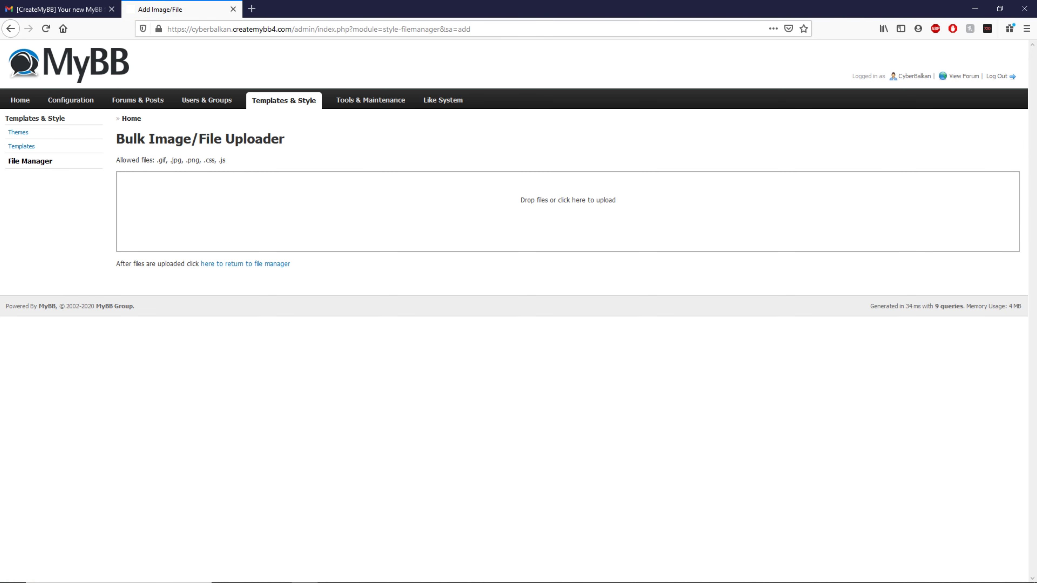
- Return to the theme management area and open the form for importing a theme
{"action": "left_click", "coordinate": [22, 146]}
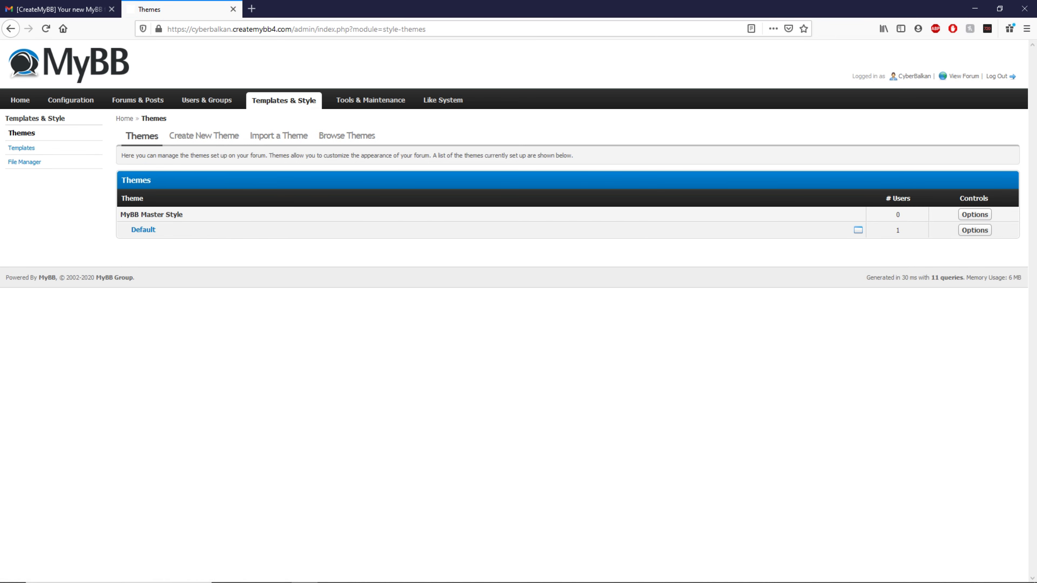
{"action": "left_click", "coordinate": [278, 136]}
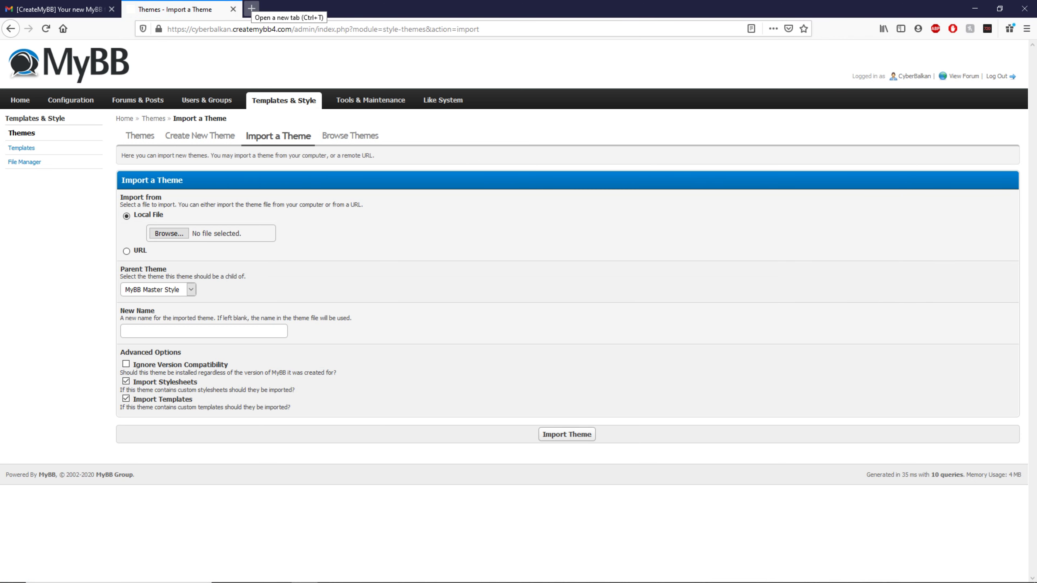
- Open the MyIPB Theme page of the MyBB community site in a new tab and review its details
{"action": "left_click", "coordinate": [252, 8]}
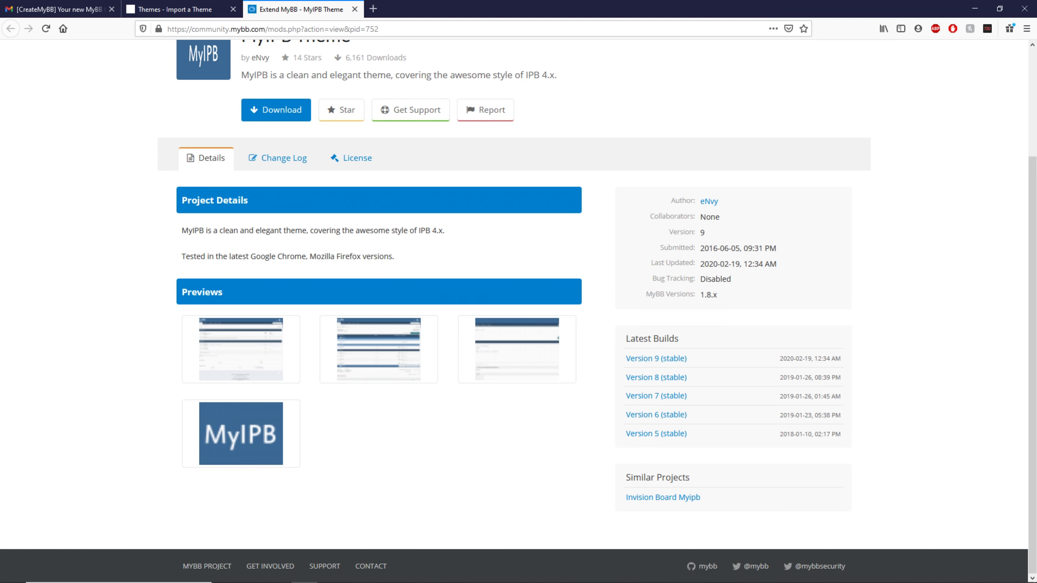
{"action": "scroll", "coordinate": [519, 311], "scroll_direction": "up", "scroll_amount": 3}
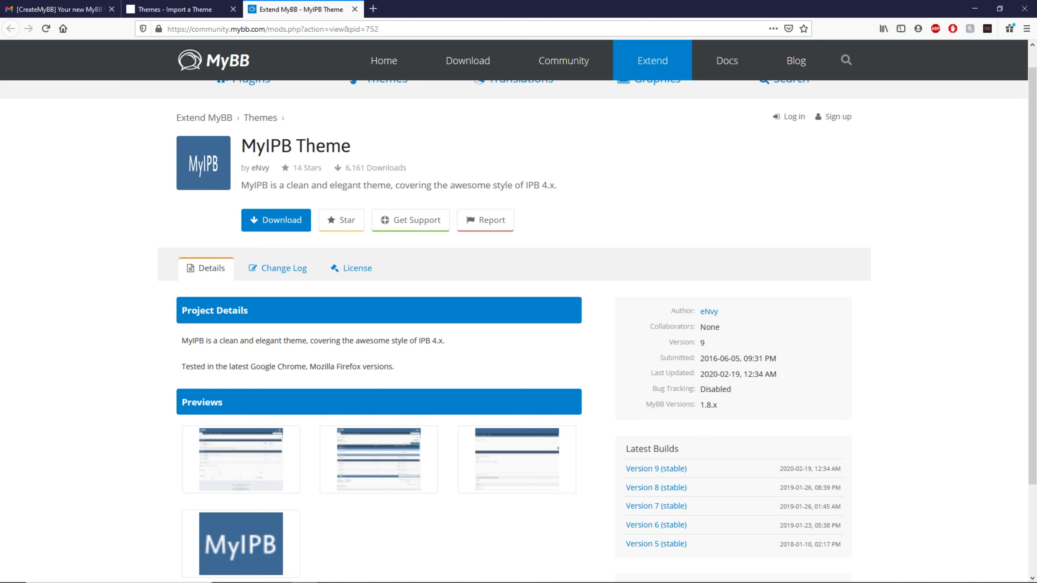
{"action": "scroll", "coordinate": [260, 190], "scroll_direction": "up", "scroll_amount": 1}
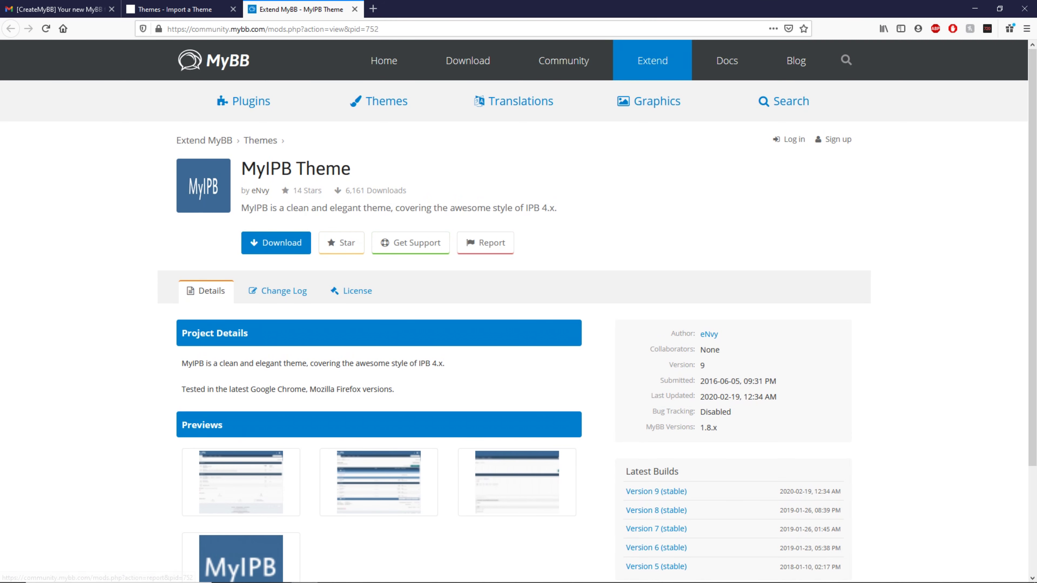
{"action": "scroll", "coordinate": [486, 245], "scroll_direction": "down", "scroll_amount": 3}
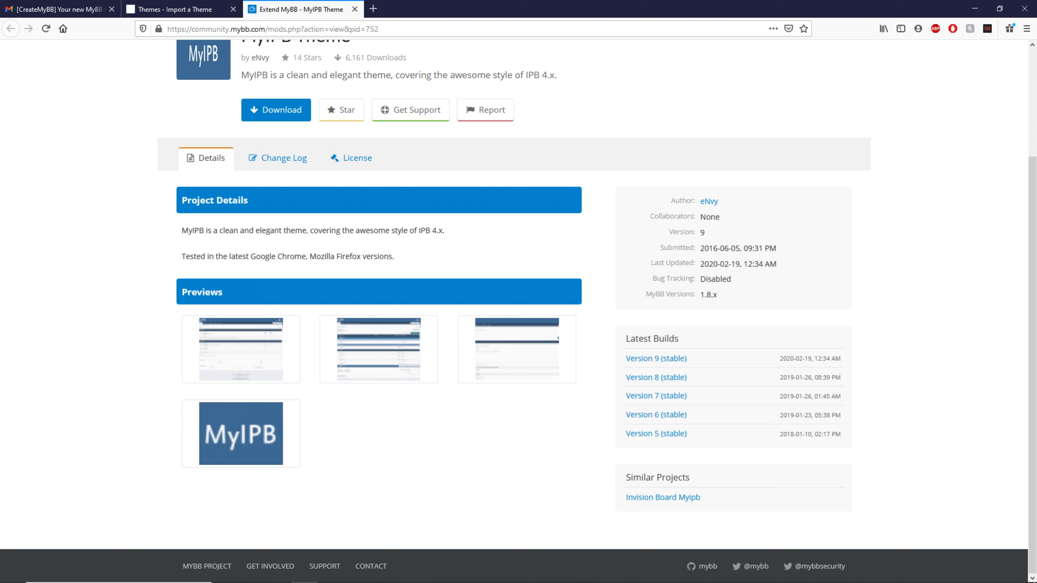
- Browse the MyIPB theme's preview screenshots at full size and close the viewer
{"action": "left_click", "coordinate": [241, 349]}
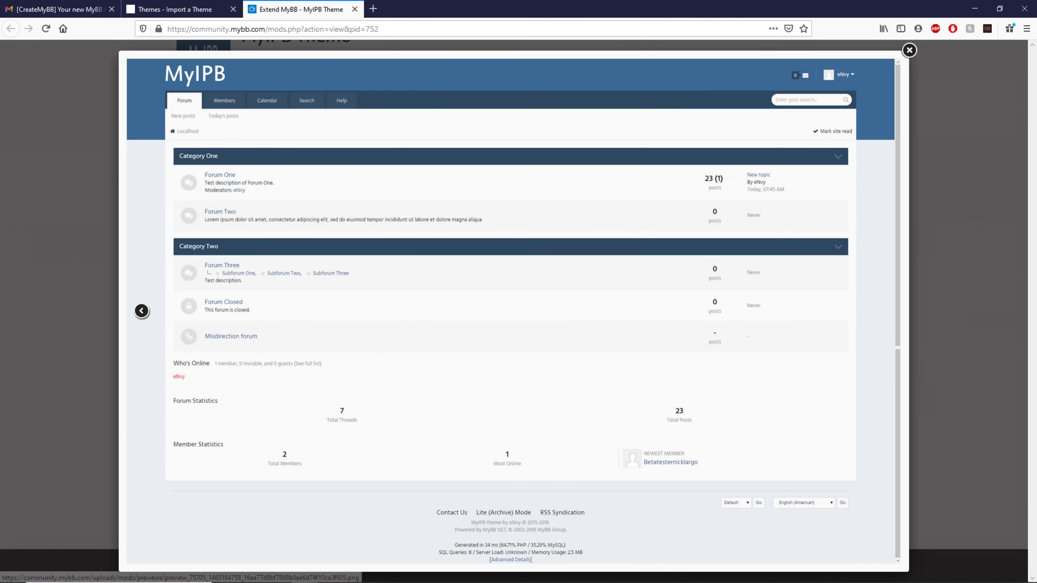
{"action": "left_click", "coordinate": [885, 310]}
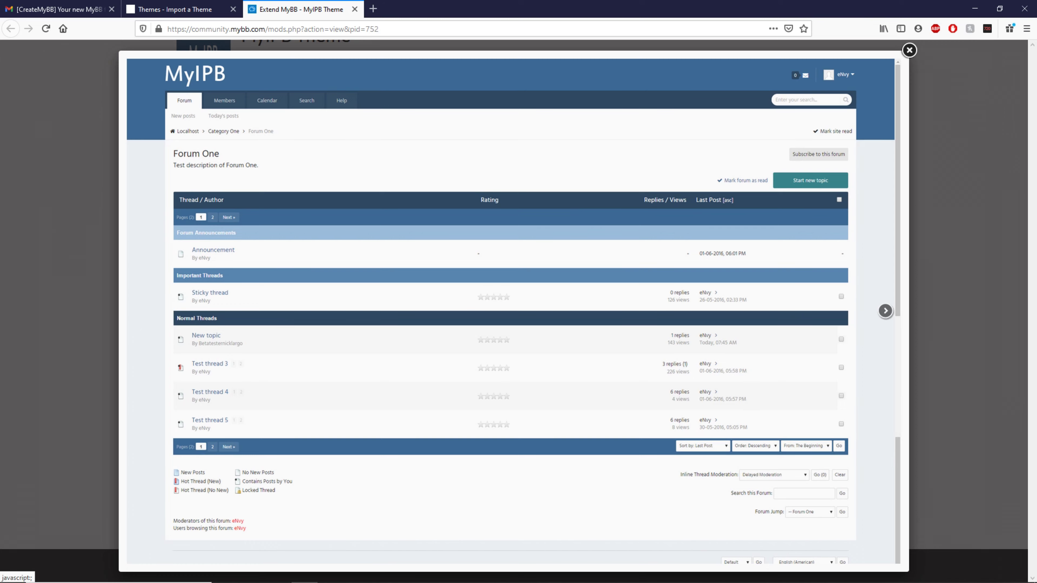
{"action": "left_click", "coordinate": [886, 311]}
{"action": "left_click", "coordinate": [1017, 58]}
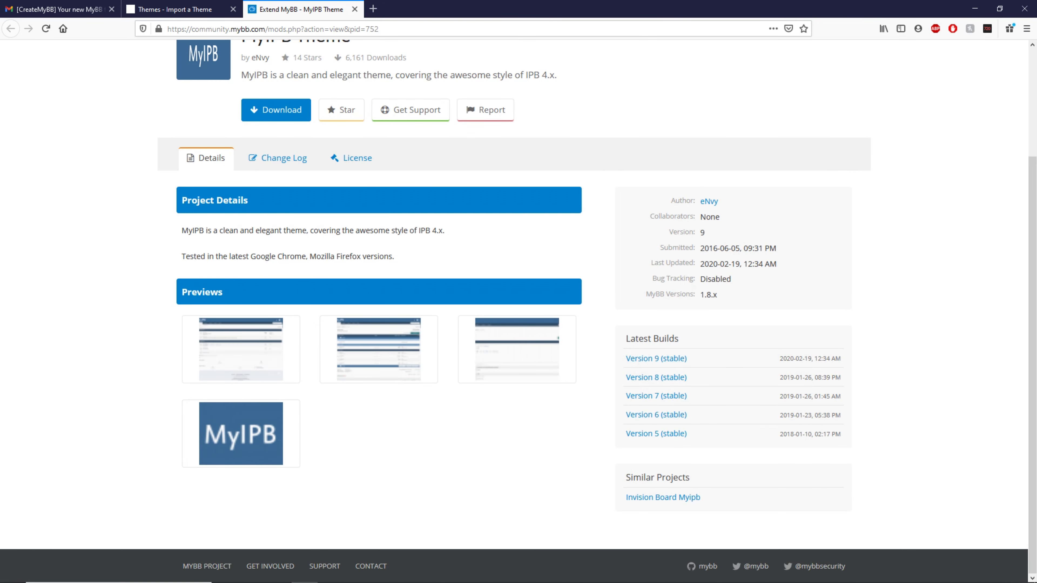
- Check which MyBB versions the MyIPB theme supports, and look at the forum's Tools & Maintenance and Like System admin sections
{"action": "left_click_drag", "start_coordinate": [660, 294], "coordinate": [718, 295]}
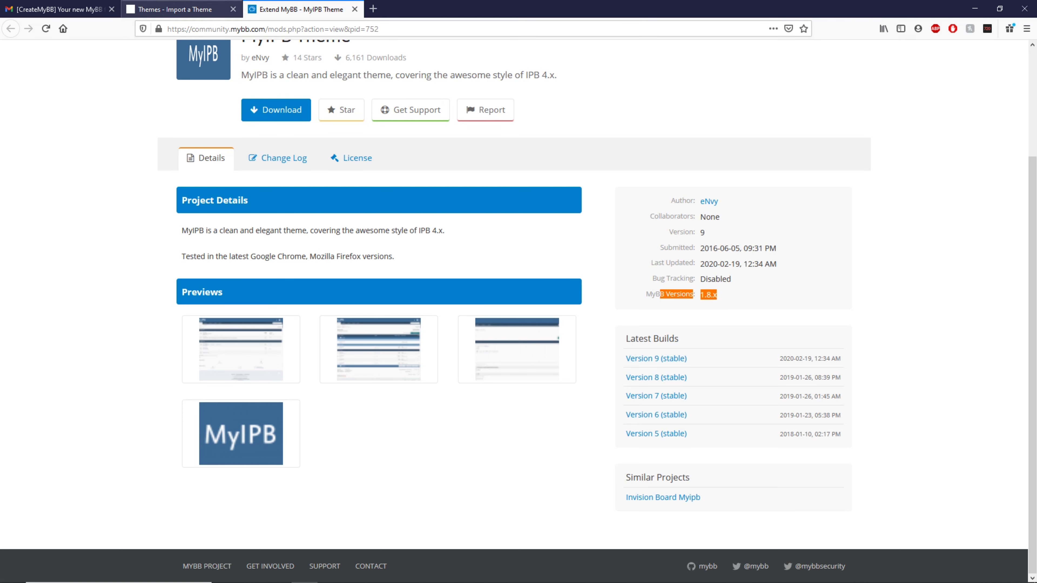
{"action": "left_click", "coordinate": [175, 9]}
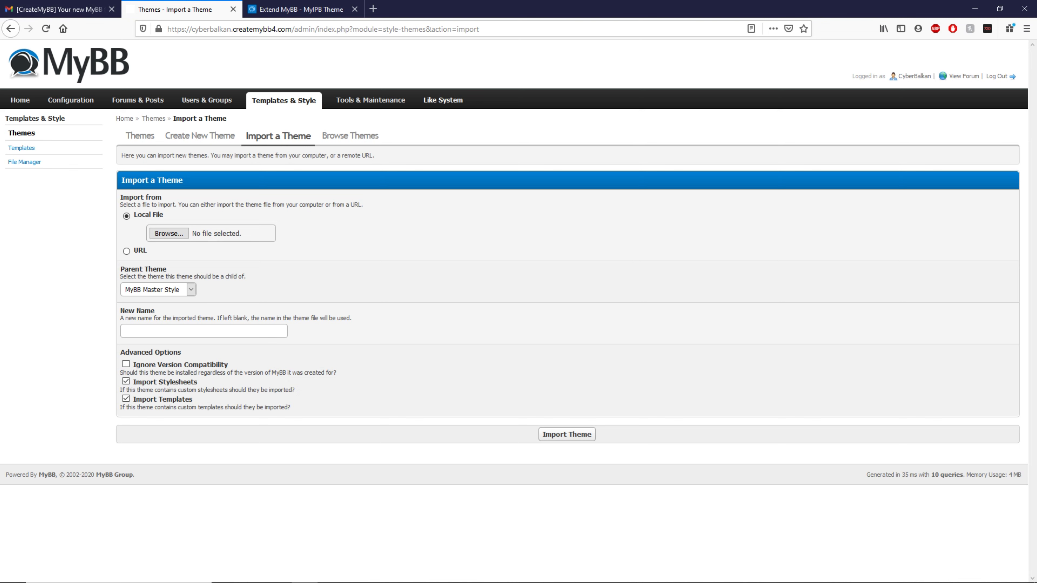
{"action": "left_click", "coordinate": [371, 100]}
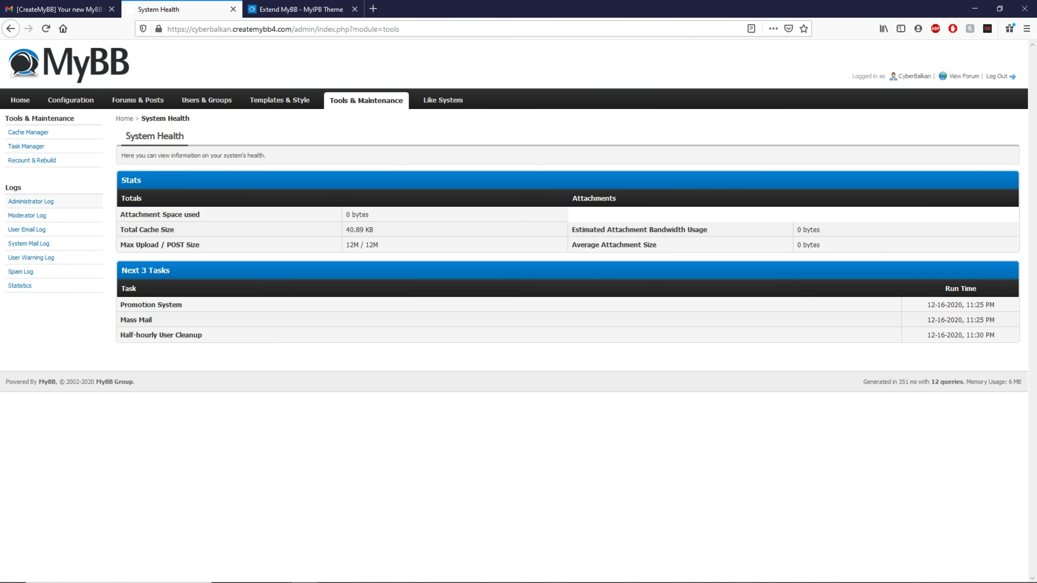
{"action": "left_click", "coordinate": [443, 99]}
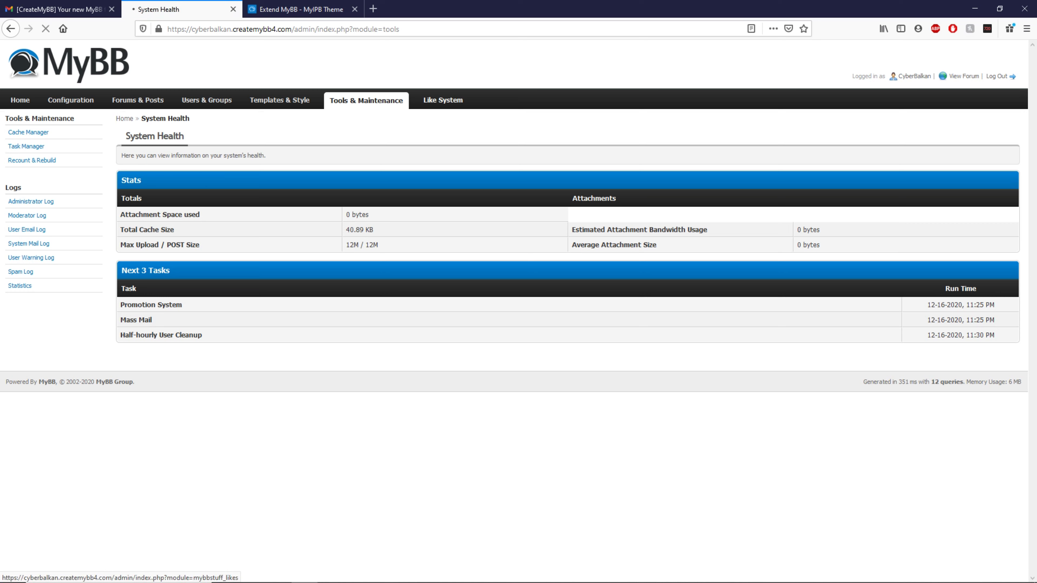
- Try to open the forum's base address in a new browser tab
{"action": "left_click_drag", "start_coordinate": [292, 29], "coordinate": [167, 30]}
{"action": "right_click", "coordinate": [184, 33]}
{"action": "left_click", "coordinate": [211, 67]}
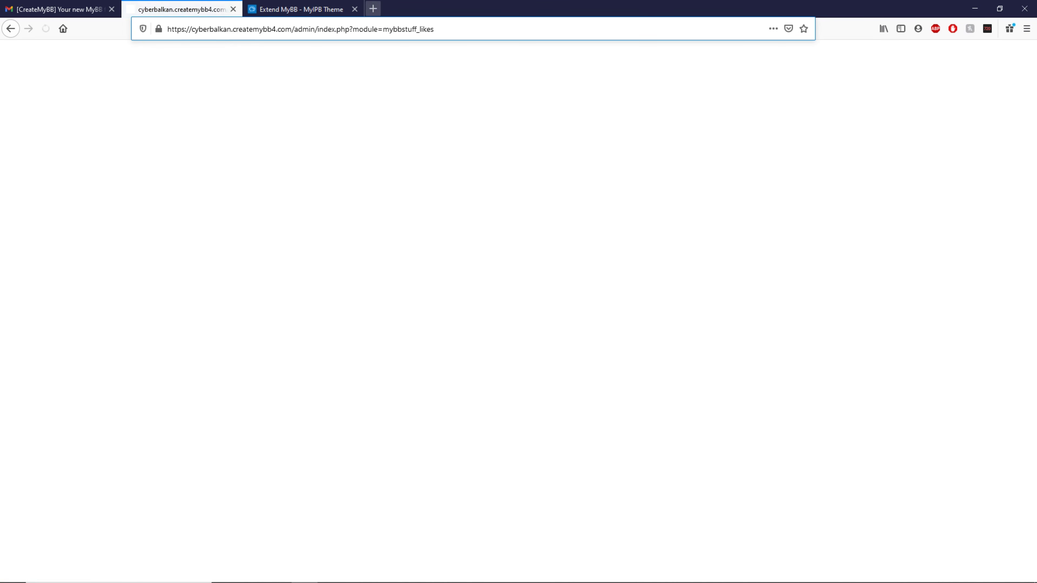
{"action": "left_click", "coordinate": [372, 8]}
{"action": "right_click", "coordinate": [361, 25]}
{"action": "left_click", "coordinate": [382, 80]}
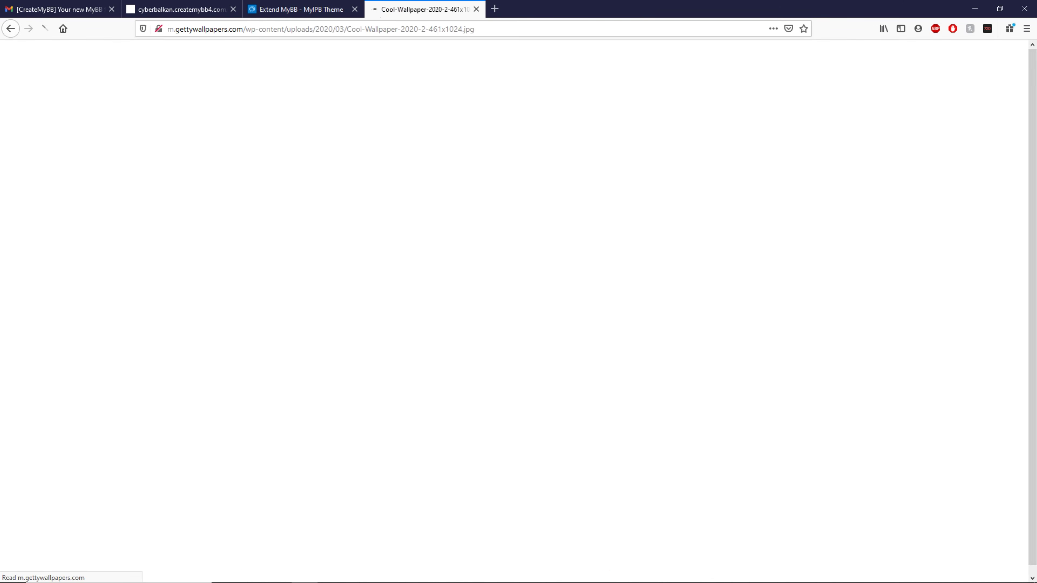
- Copy the forum's base address from the admin page's URL and load it in the wallpaper image tab
{"action": "left_click", "coordinate": [182, 9]}
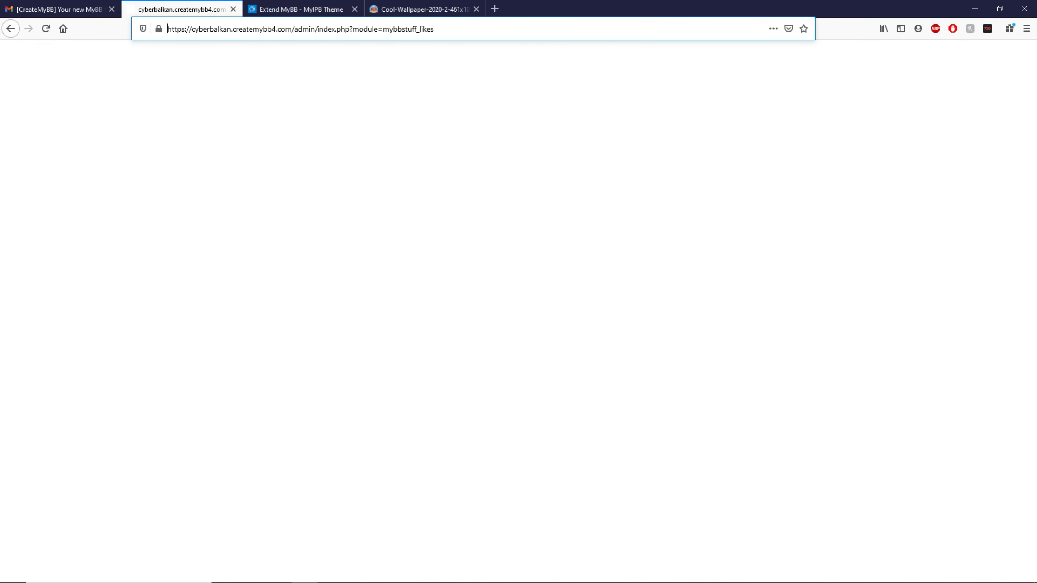
{"action": "left_click_drag", "start_coordinate": [292, 29], "coordinate": [167, 28]}
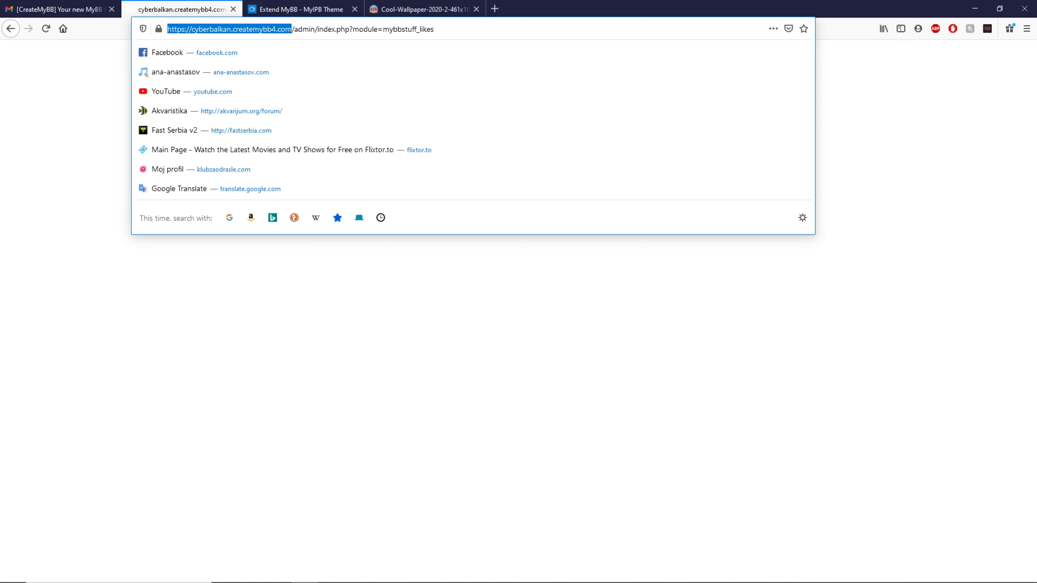
{"action": "right_click", "coordinate": [181, 33]}
{"action": "left_click", "coordinate": [206, 66]}
{"action": "left_click", "coordinate": [422, 9]}
{"action": "left_click", "coordinate": [411, 29]}
{"action": "right_click", "coordinate": [412, 33]}
{"action": "left_click", "coordinate": [445, 90]}
- Retry the Like System admin section and return through the dashboard to Tools & Maintenance
{"action": "left_click", "coordinate": [180, 9]}
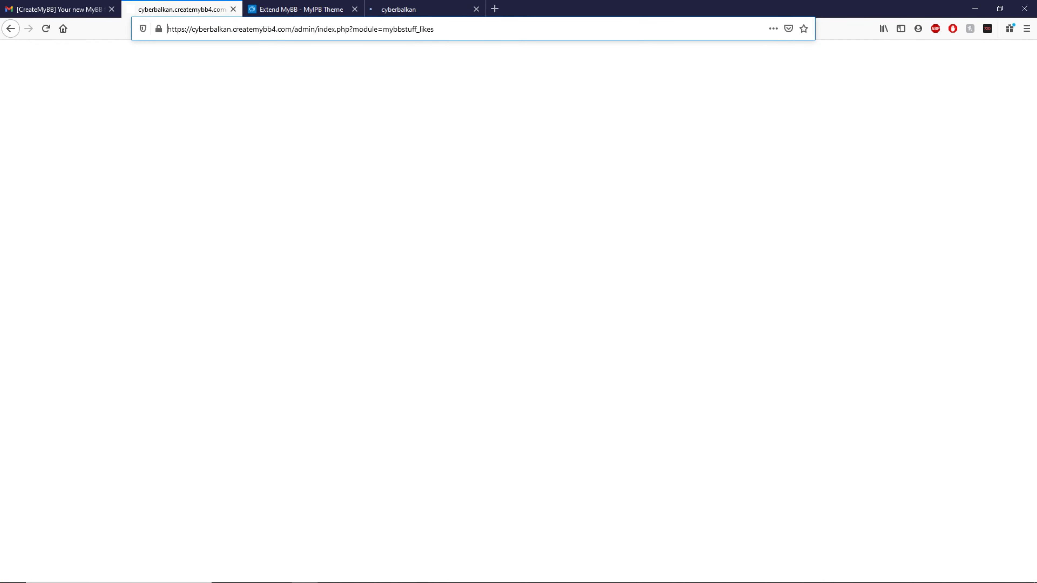
{"action": "left_click", "coordinate": [443, 100]}
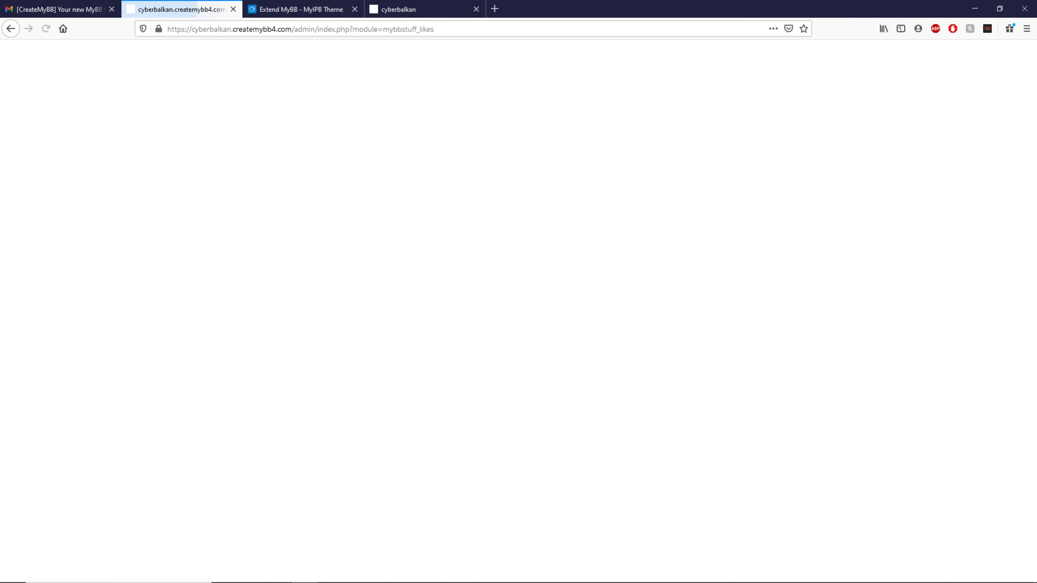
{"action": "left_click", "coordinate": [11, 29]}
{"action": "left_click", "coordinate": [20, 100]}
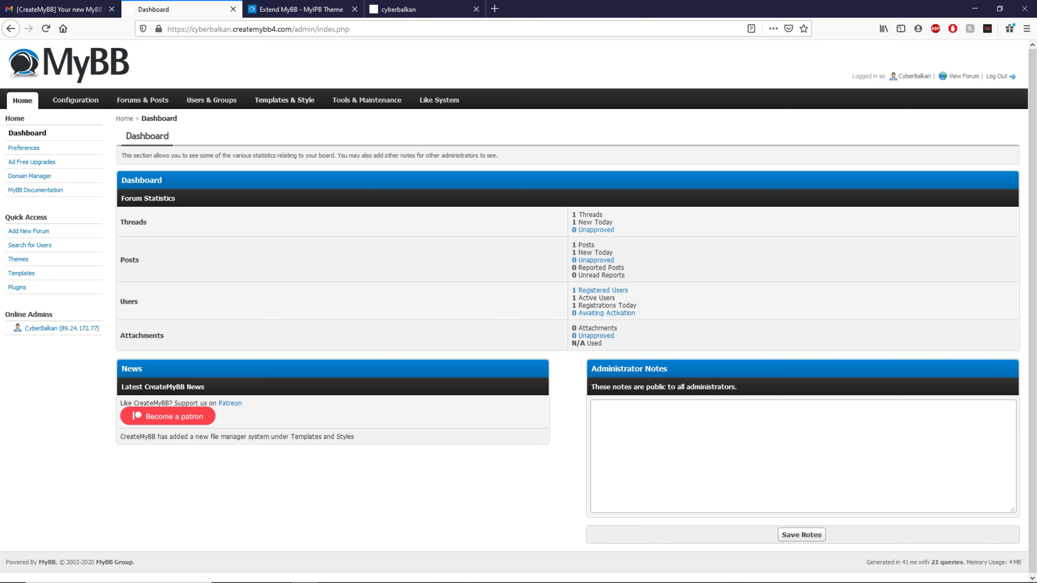
{"action": "left_click", "coordinate": [367, 100]}
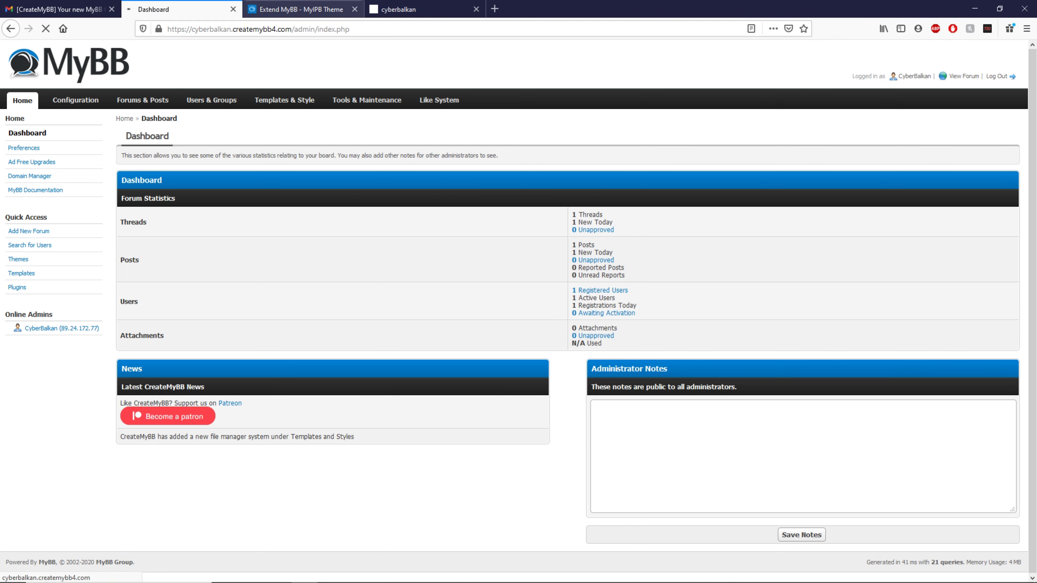
- View the forum's front page and reopen the form for importing a theme in the admin panel
{"action": "left_click", "coordinate": [398, 9]}
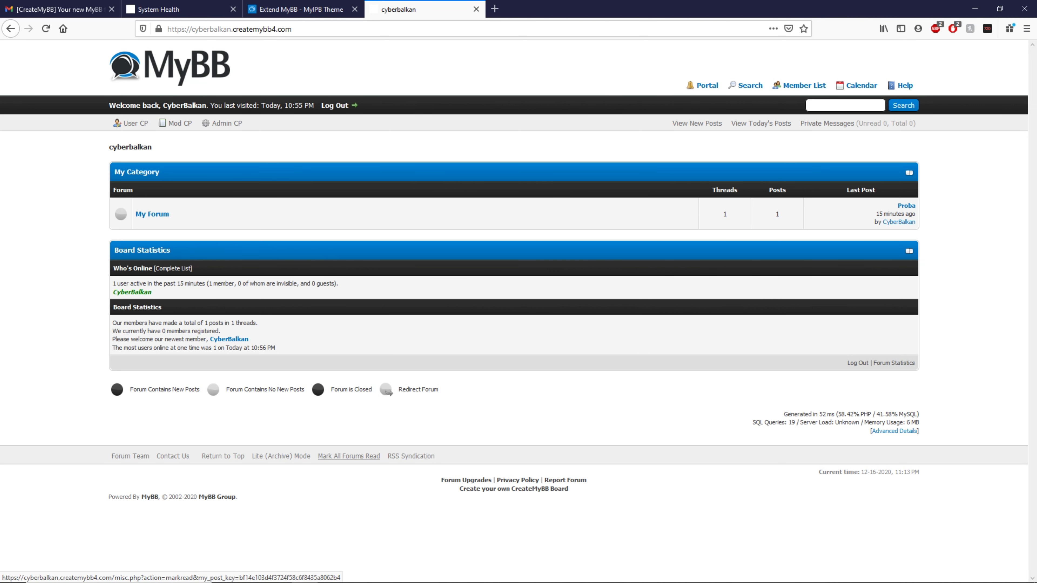
{"action": "key", "text": "ctrl+shift+Tab"}
{"action": "key", "text": "ctrl+shift+Tab"}
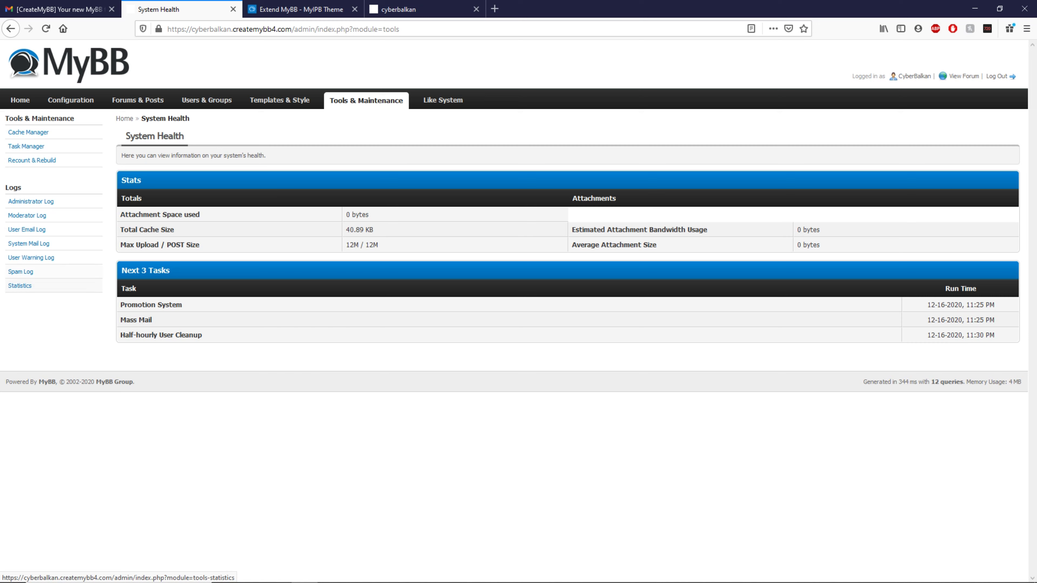
{"action": "left_click", "coordinate": [280, 101]}
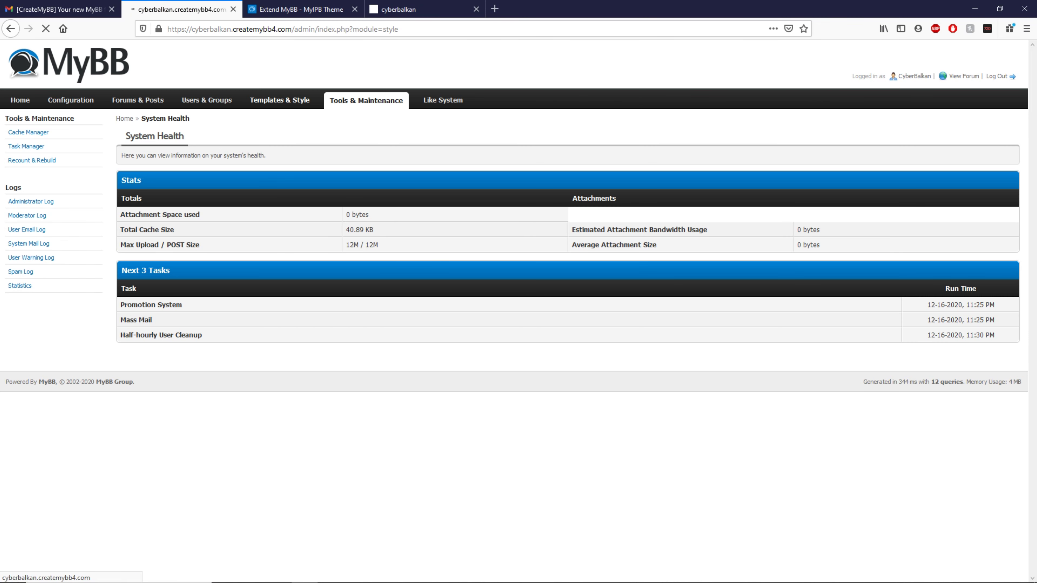
{"action": "left_click", "coordinate": [285, 136]}
- Download Version 9 of the MyIPB theme and save the ZIP archive to the Desktop
{"action": "left_click", "coordinate": [300, 9]}
{"action": "left_click", "coordinate": [277, 109]}
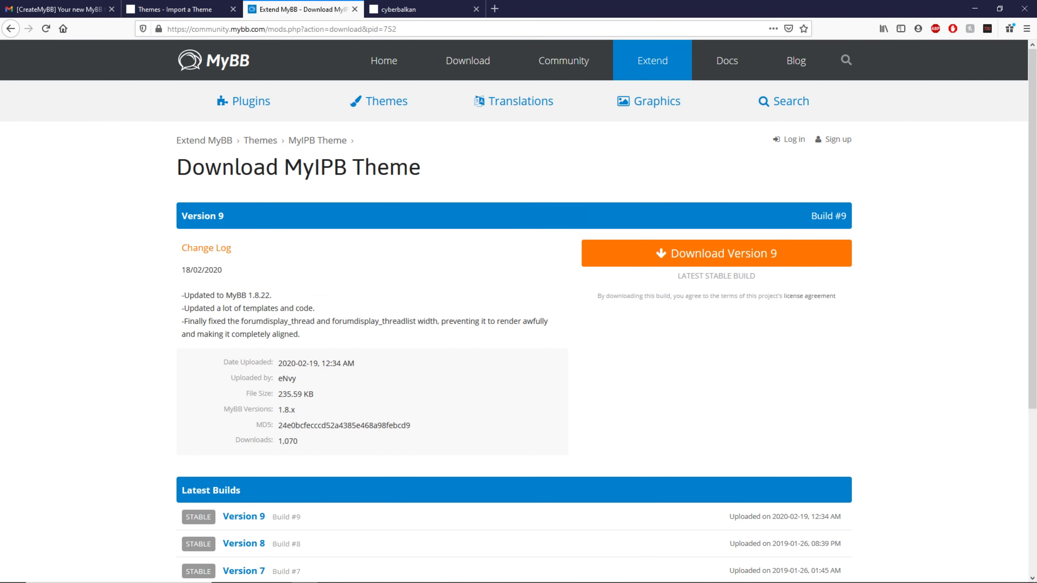
{"action": "left_click", "coordinate": [717, 253]}
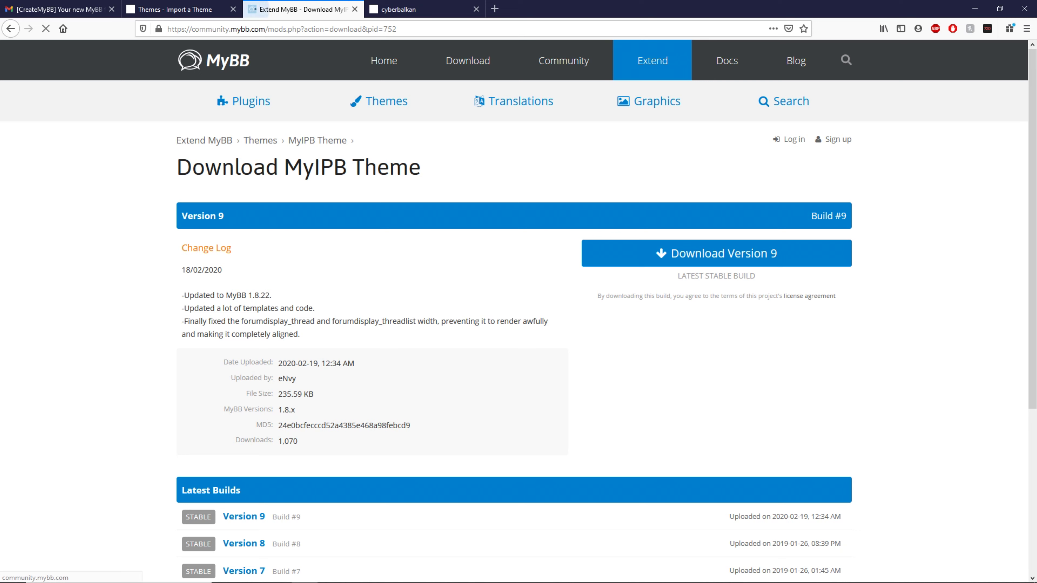
{"action": "left_click", "coordinate": [439, 351]}
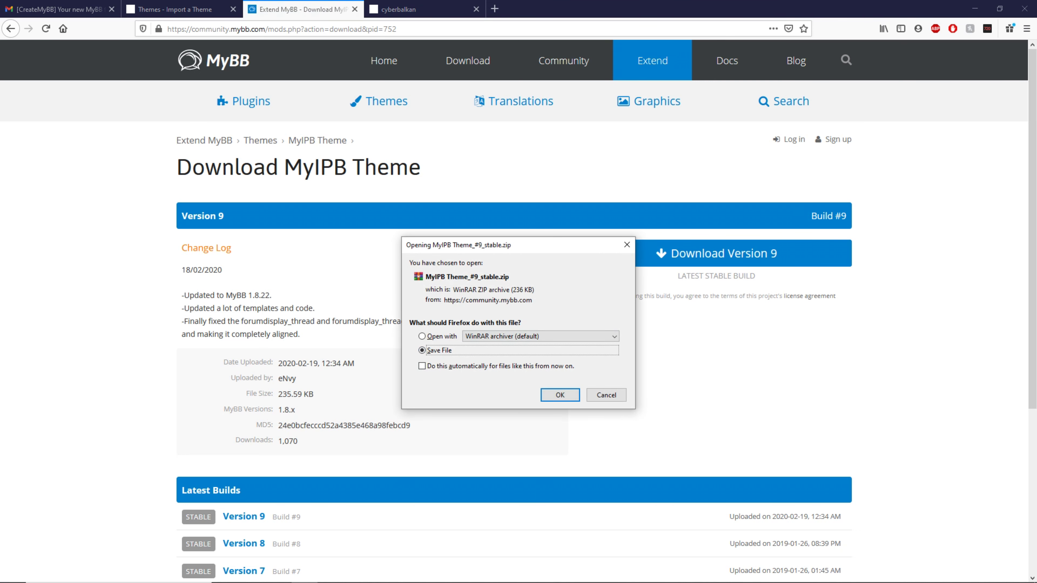
{"action": "key", "text": "Return"}
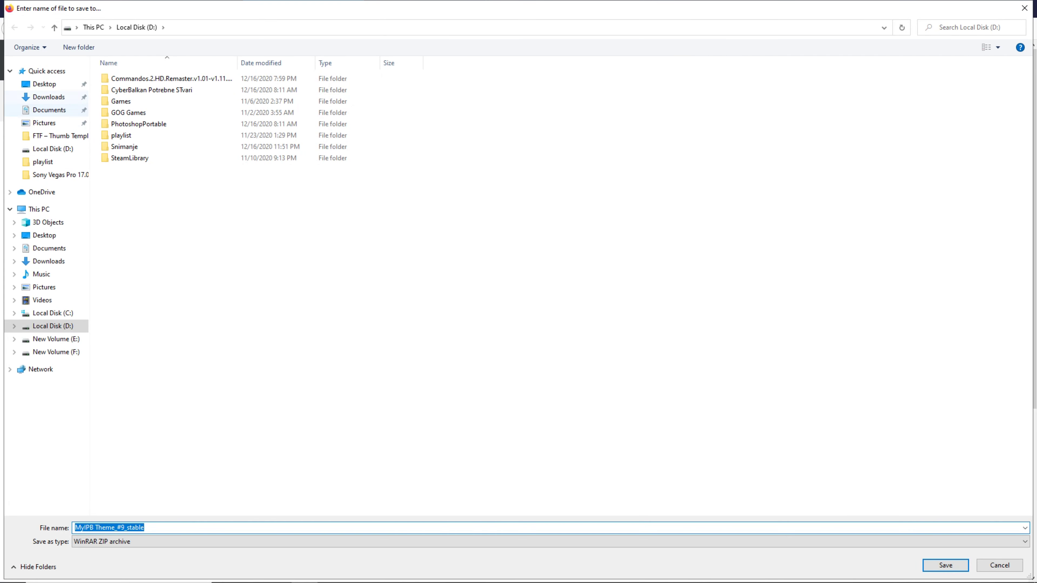
{"action": "left_click", "coordinate": [45, 84]}
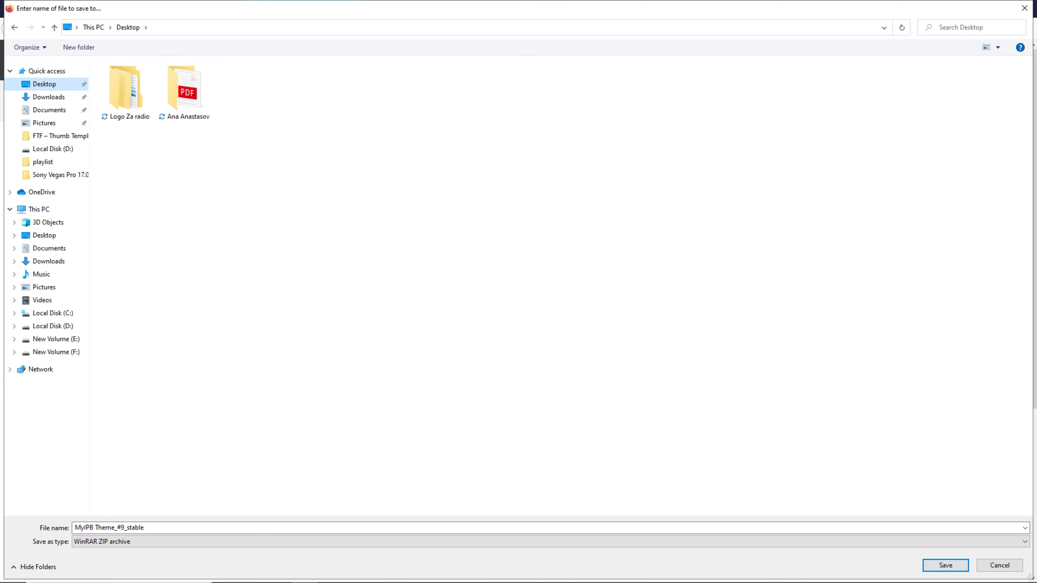
{"action": "left_click", "coordinate": [946, 566]}
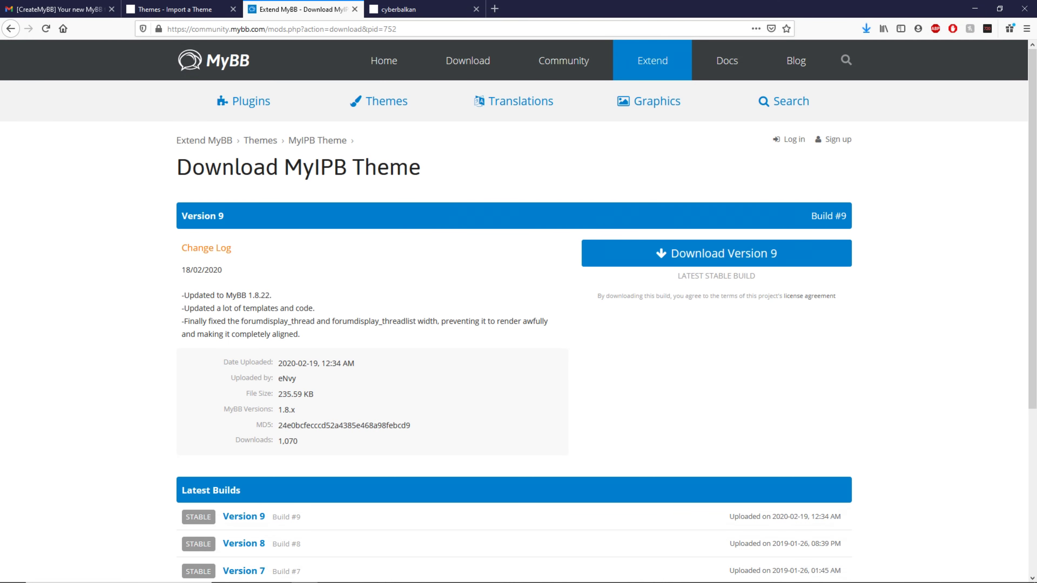
- Switch to the desktop, move the downloaded MyIPB archive into free space and extract it into a folder of the same name
{"action": "left_click", "coordinate": [867, 29]}
{"action": "left_click", "coordinate": [867, 29]}
{"action": "left_click", "coordinate": [975, 8]}
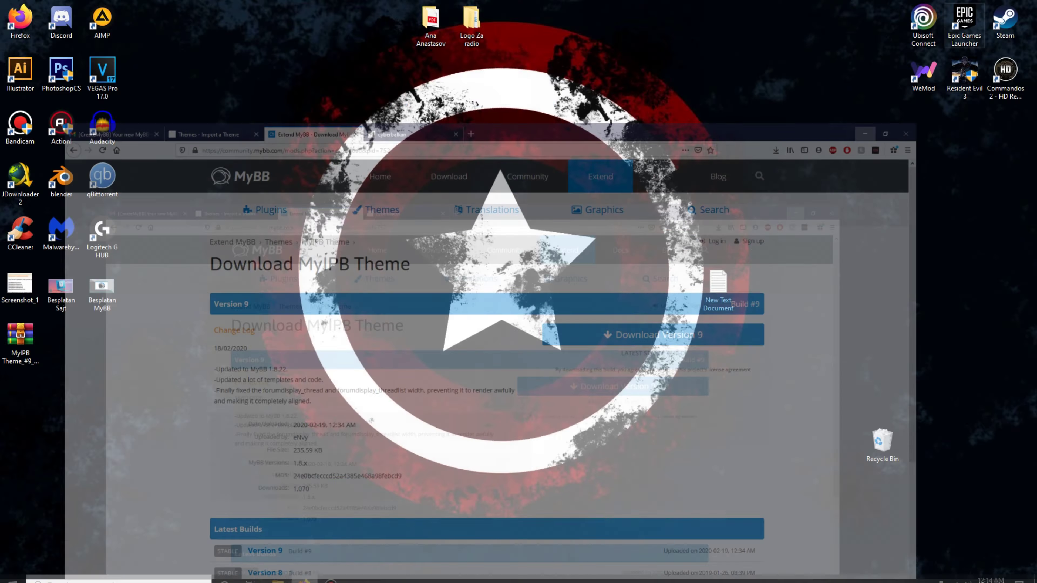
{"action": "left_click_drag", "start_coordinate": [20, 334], "coordinate": [306, 286]}
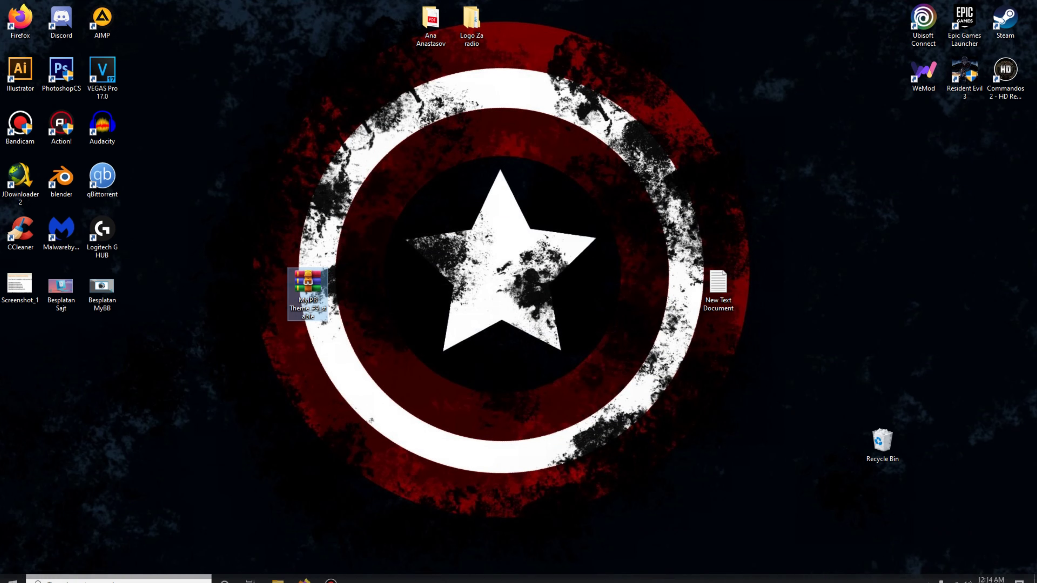
{"action": "right_click", "coordinate": [306, 276]}
{"action": "left_click", "coordinate": [368, 343]}
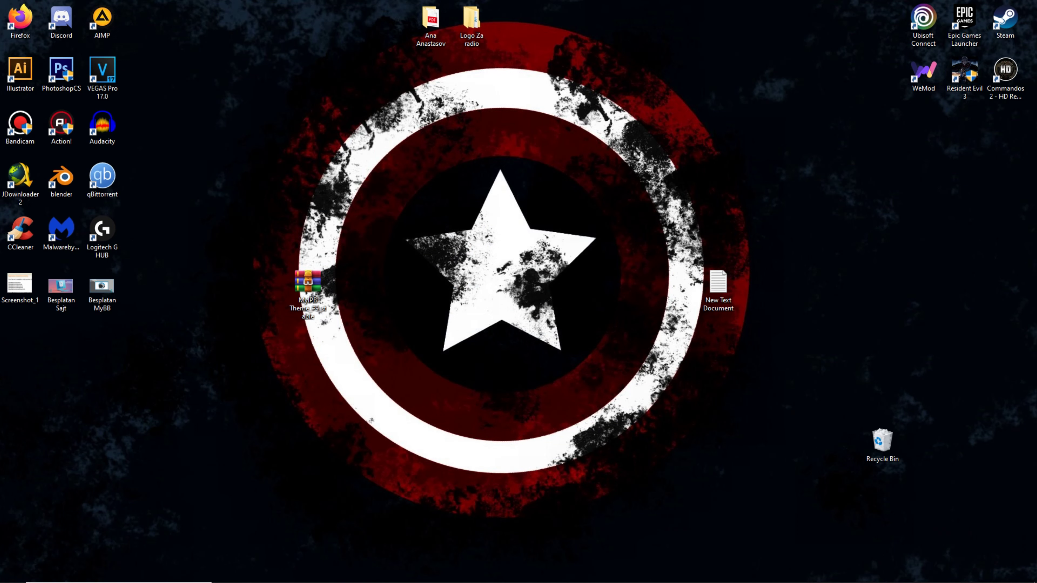
- Open the extracted MyIPB Theme folder, look inside its upload folder and return to the theme's root folder
{"action": "double_click", "coordinate": [20, 341]}
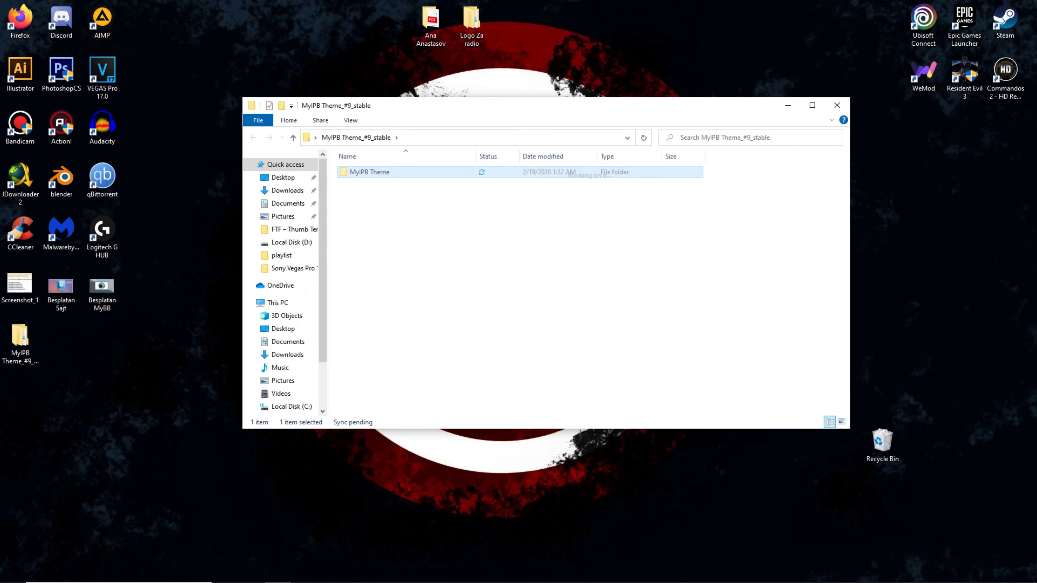
{"action": "double_click", "coordinate": [359, 172]}
{"action": "double_click", "coordinate": [359, 172]}
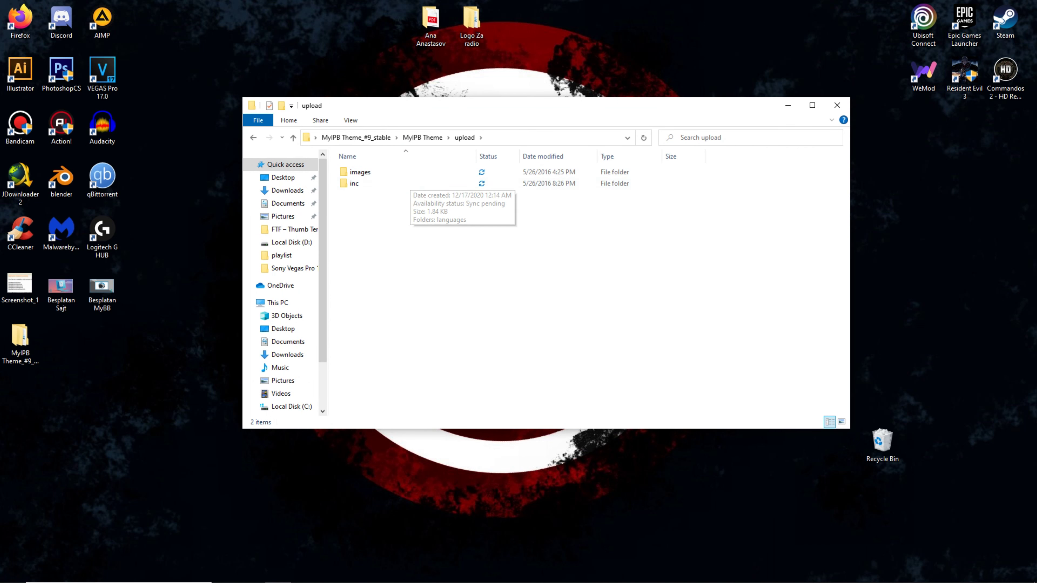
{"action": "left_click", "coordinate": [423, 137]}
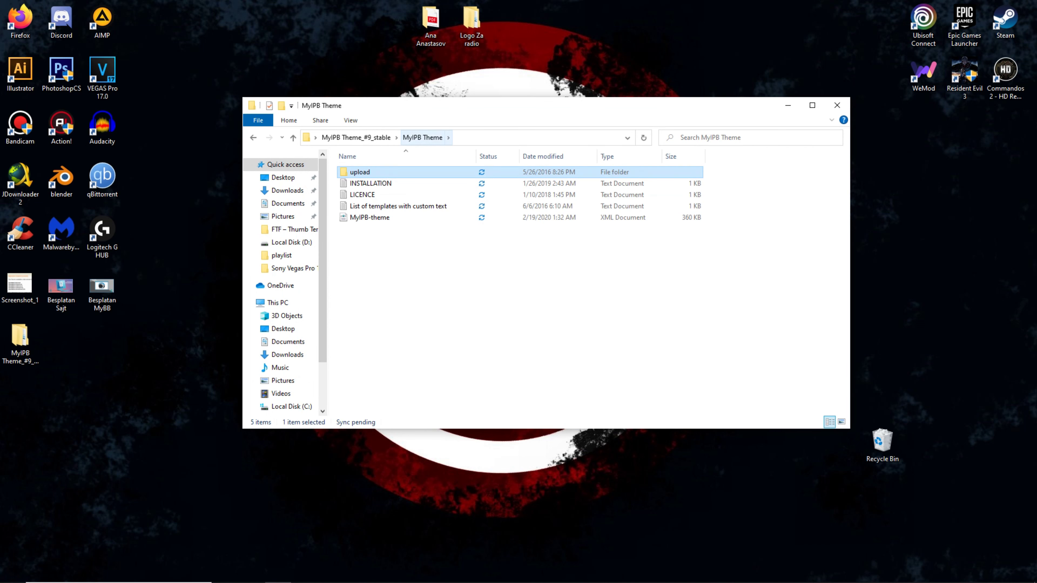
- Read the theme's INSTALLATION text file at full window size and close it
{"action": "double_click", "coordinate": [370, 183]}
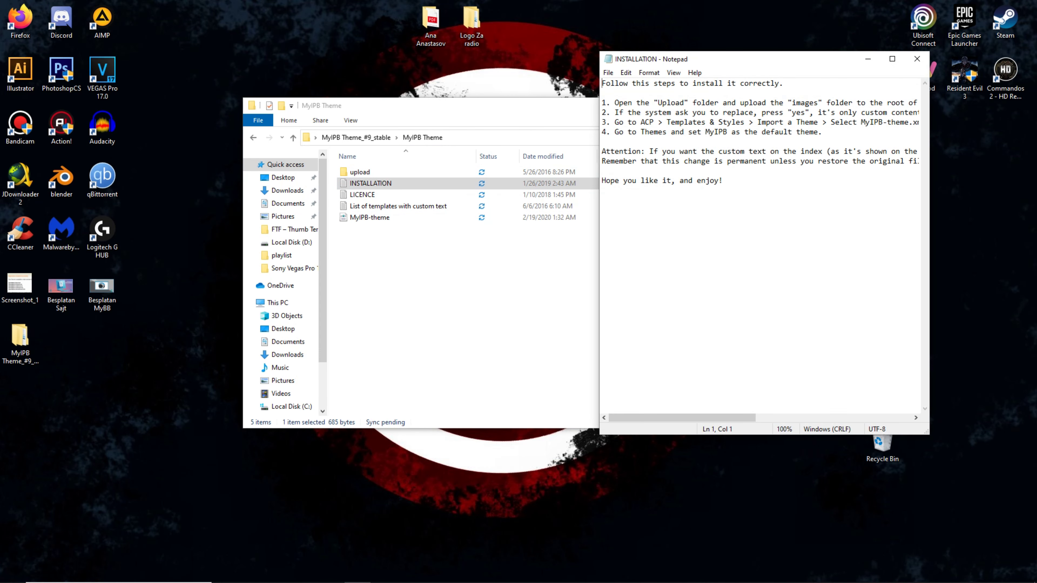
{"action": "left_click", "coordinate": [893, 58]}
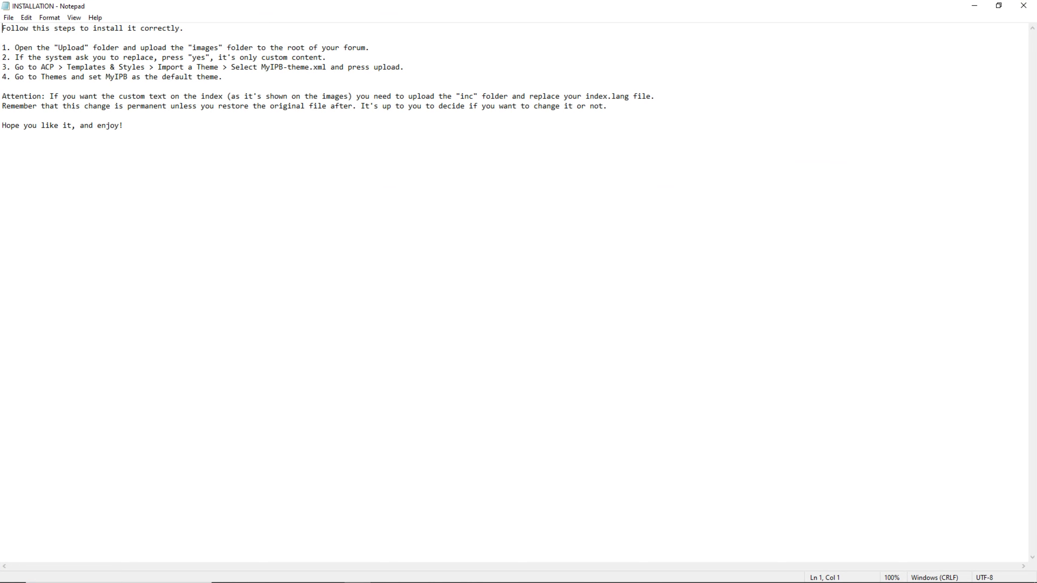
{"action": "left_click", "coordinate": [1024, 6]}
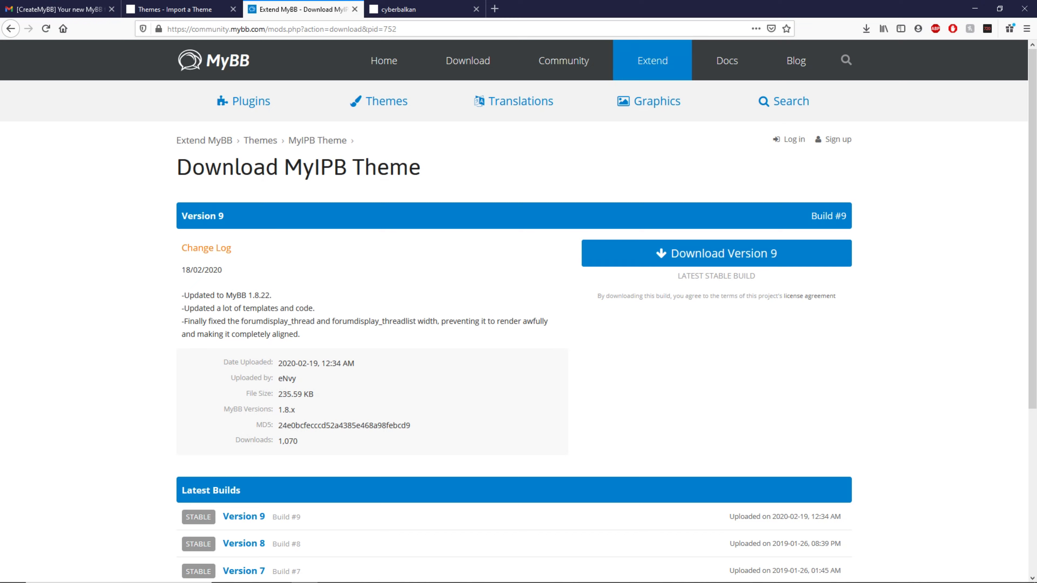
- Return to the forum's admin panel in Firefox and browse the list of recommended MyBB themes
{"action": "key", "text": "ctrl+Page_Up"}
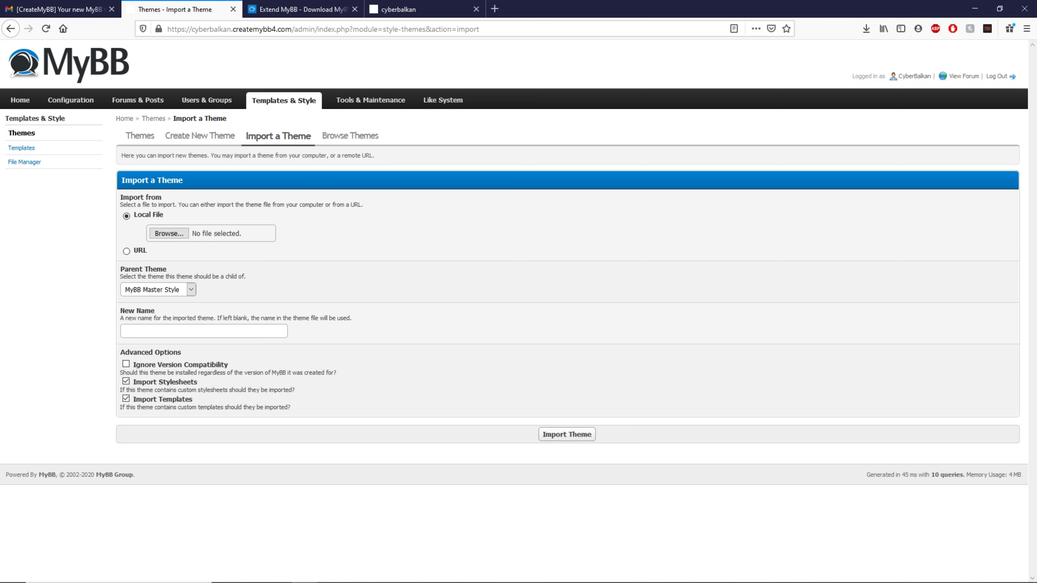
{"action": "left_click", "coordinate": [350, 135]}
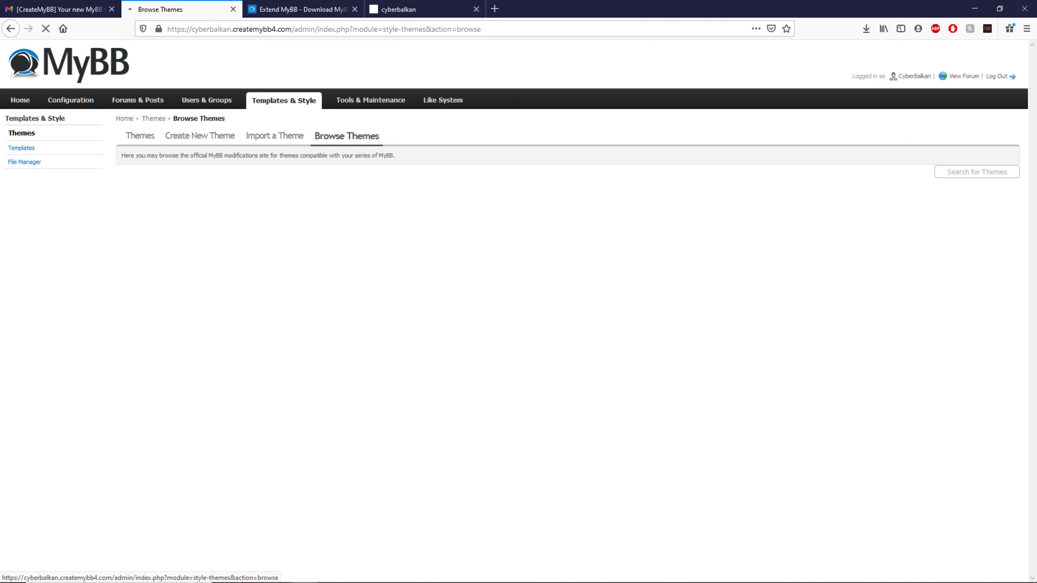
{"action": "scroll", "coordinate": [519, 311], "scroll_direction": "down", "scroll_amount": 3}
{"action": "scroll", "coordinate": [519, 311], "scroll_direction": "up", "scroll_amount": 3}
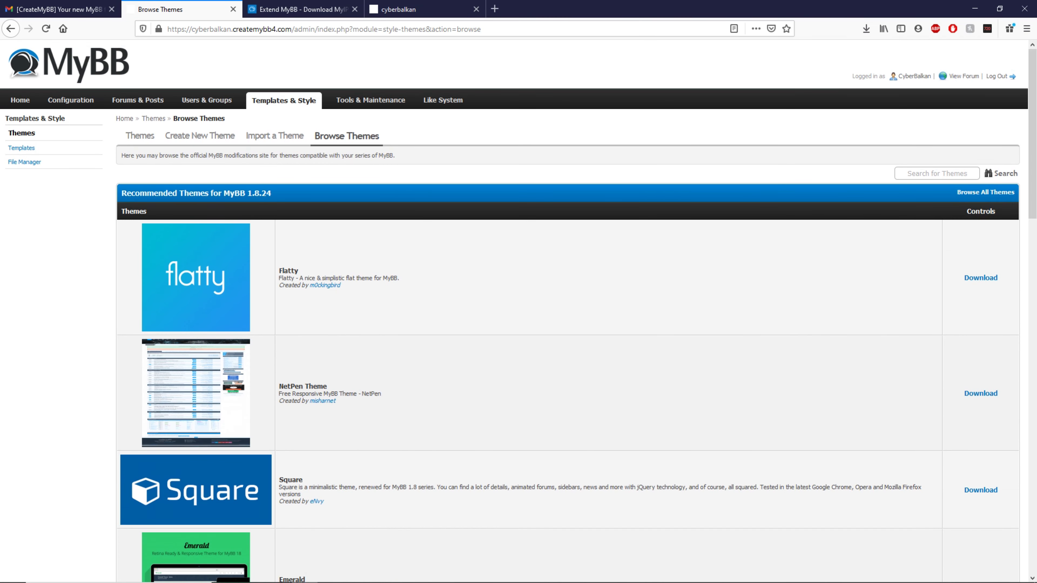
{"action": "scroll", "coordinate": [519, 310], "scroll_direction": "down", "scroll_amount": 10}
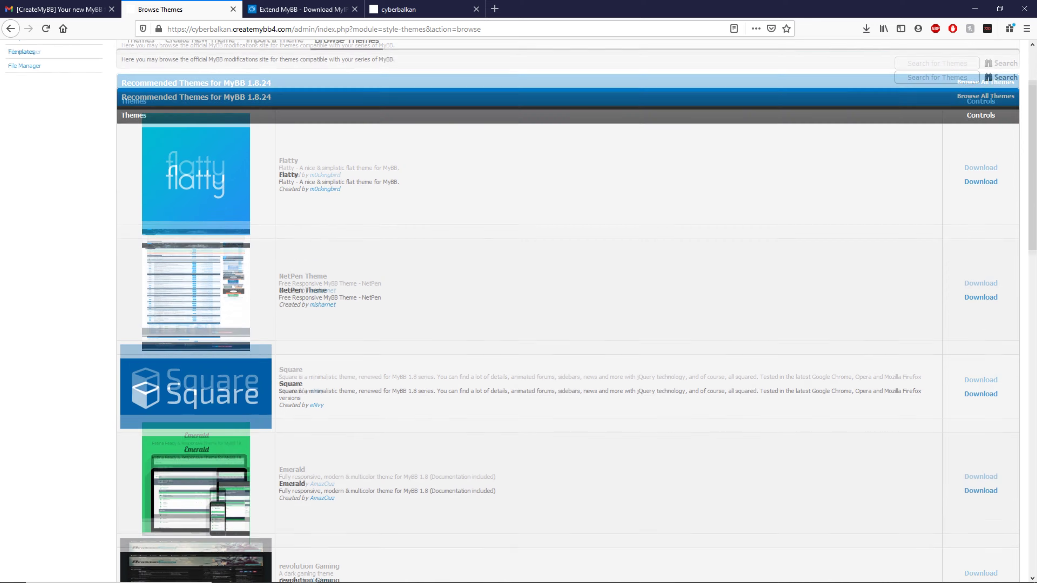
{"action": "scroll", "coordinate": [519, 310], "scroll_direction": "down", "scroll_amount": 8}
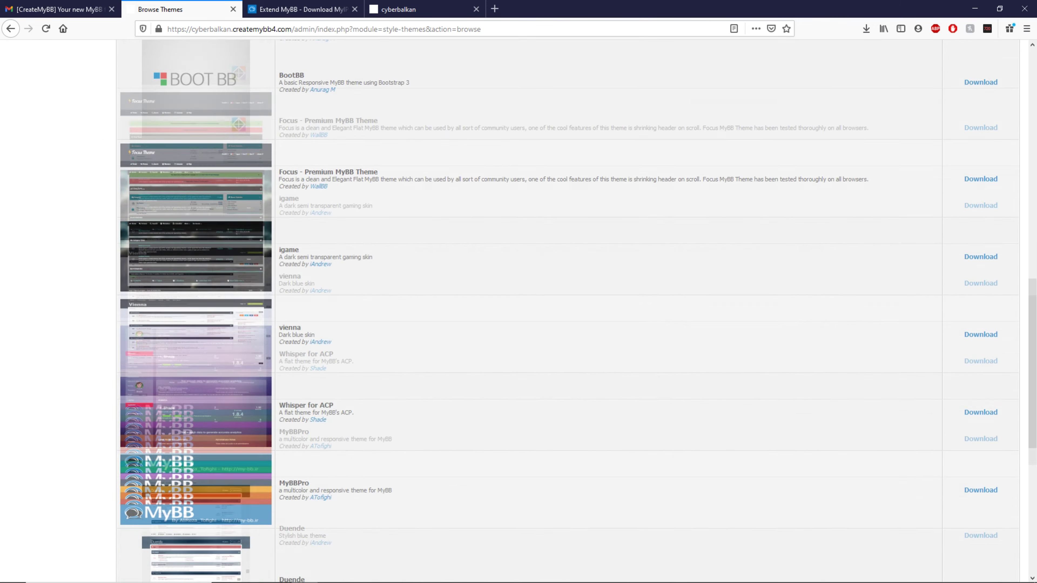
- Open the MyIPB Theme's download page from the end of the recommended themes list and return to the admin panel's theme list
{"action": "scroll", "coordinate": [519, 311], "scroll_direction": "down", "scroll_amount": 2}
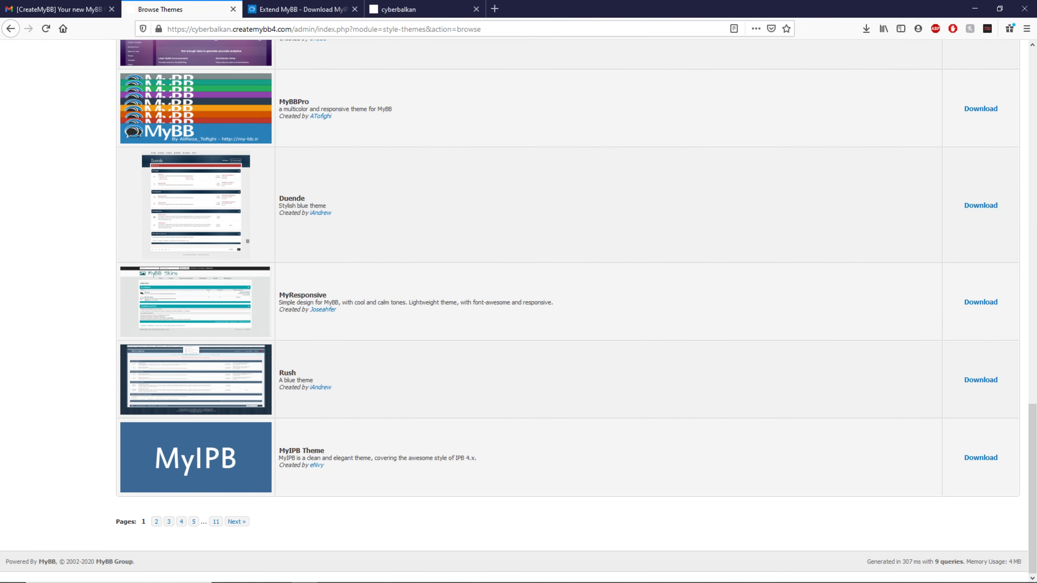
{"action": "left_click", "coordinate": [981, 457]}
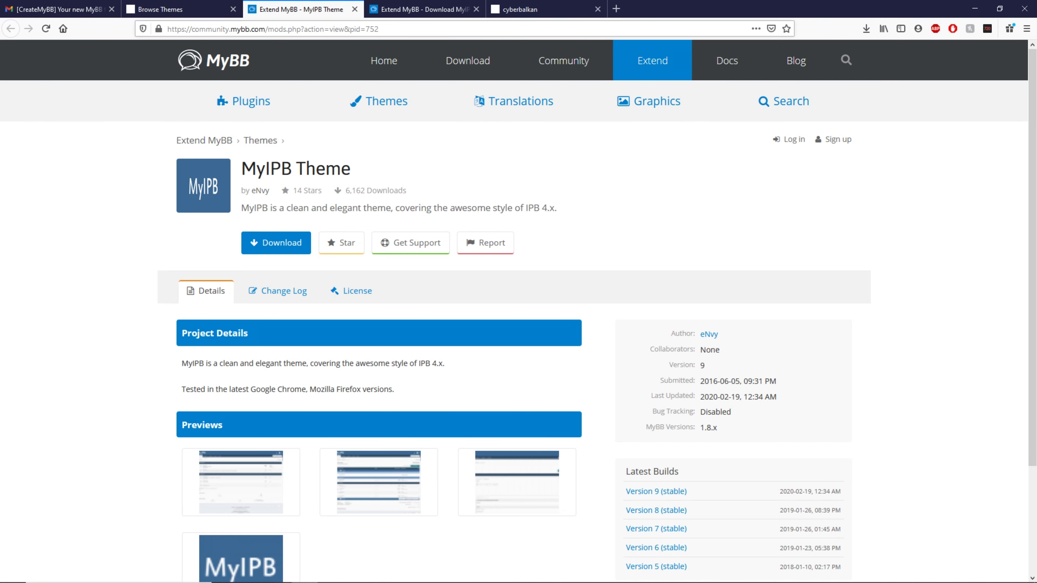
{"action": "left_click", "coordinate": [183, 9]}
{"action": "scroll", "coordinate": [518, 310], "scroll_direction": "up", "scroll_amount": 20}
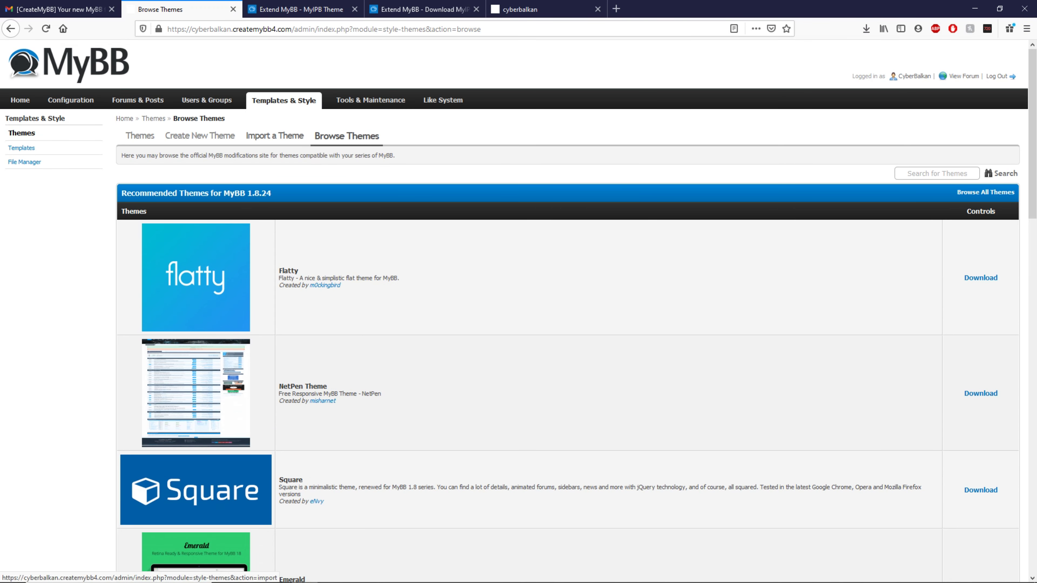
- Open the theme import form and keep MyBB Master Style as the parent theme
{"action": "left_click", "coordinate": [275, 136]}
{"action": "left_click", "coordinate": [172, 289]}
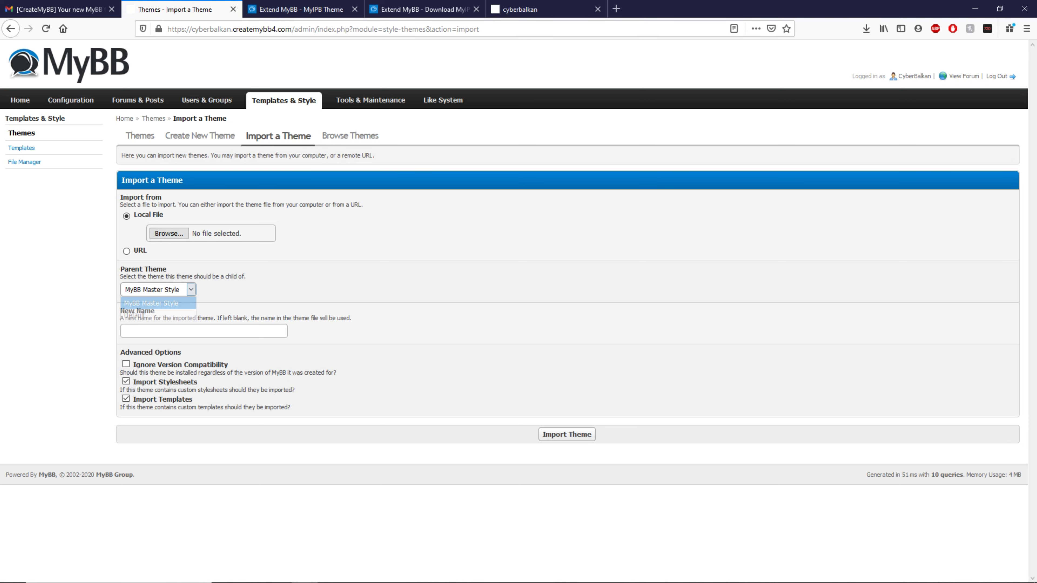
{"action": "left_click", "coordinate": [171, 290]}
{"action": "left_click", "coordinate": [184, 331]}
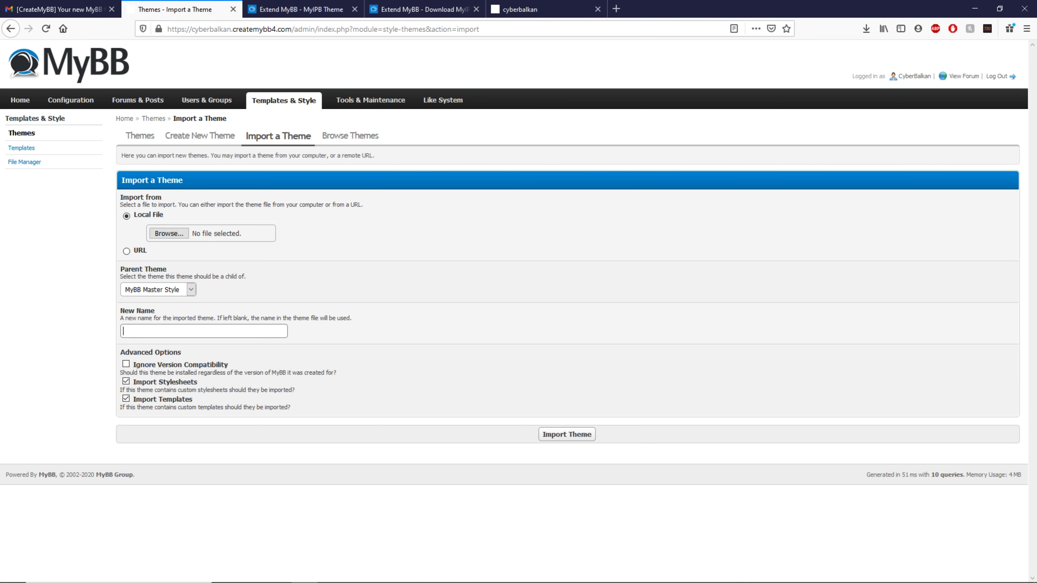
- Choose MyIPB-theme.xml from the MyIPB Theme folder inside the desktop's MyIPB Theme_#9_stable folder as the local file to import
{"action": "left_click", "coordinate": [169, 234]}
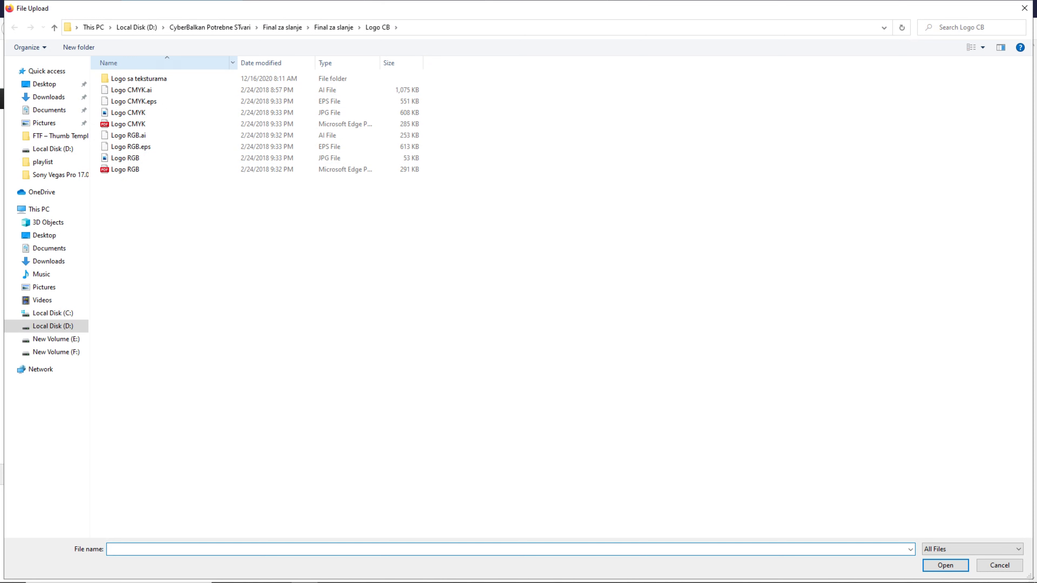
{"action": "left_click", "coordinate": [44, 235]}
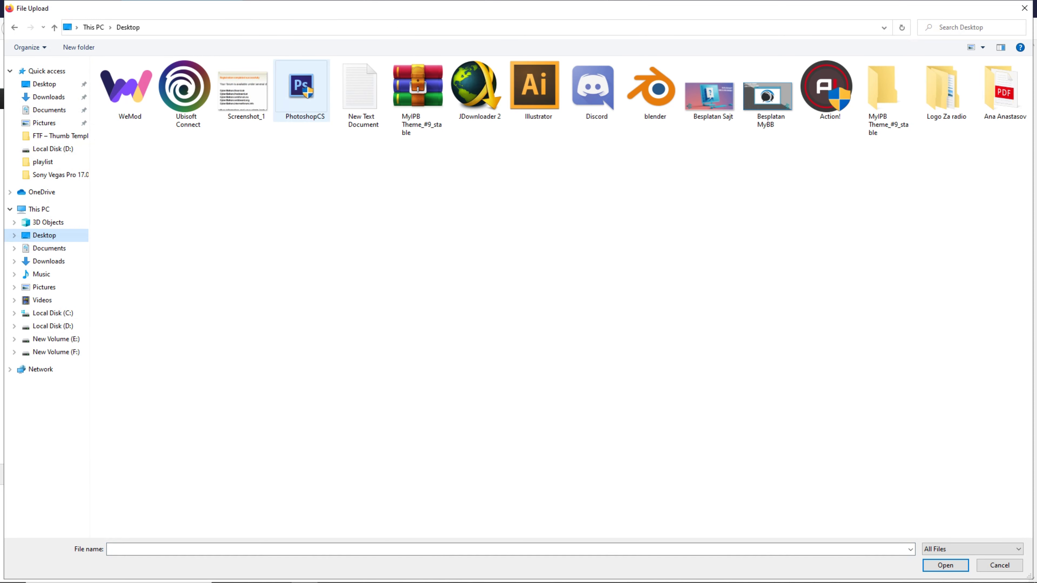
{"action": "left_click", "coordinate": [884, 97]}
{"action": "double_click", "coordinate": [885, 94]}
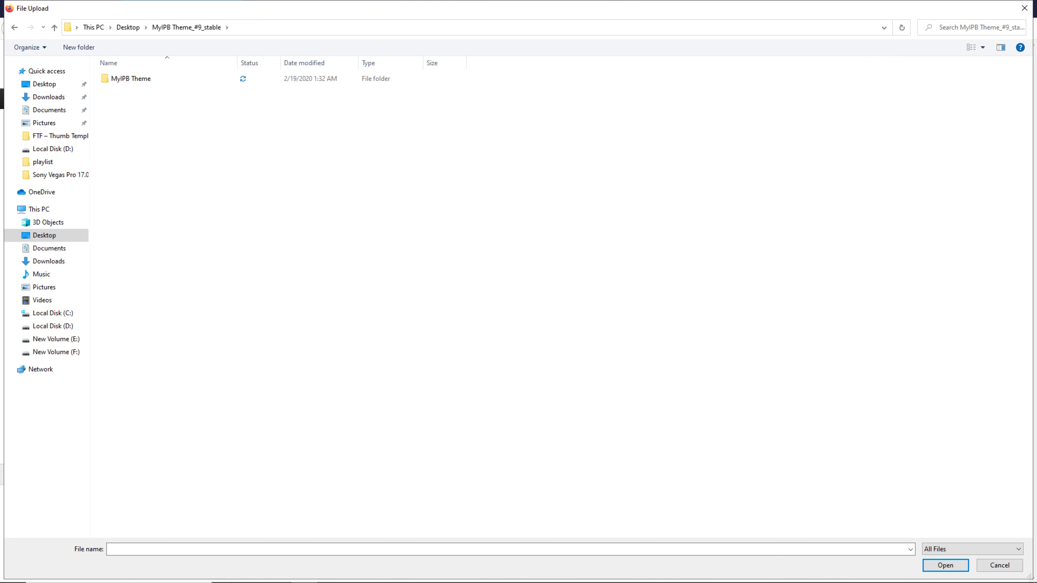
{"action": "double_click", "coordinate": [125, 77]}
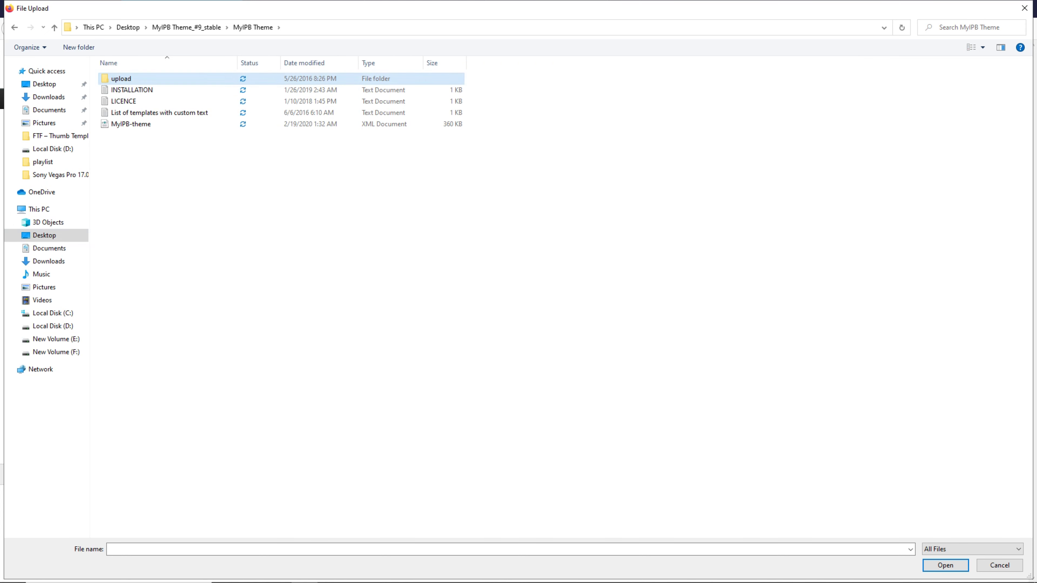
{"action": "double_click", "coordinate": [124, 79]}
{"action": "left_click", "coordinate": [253, 28]}
{"action": "double_click", "coordinate": [132, 124]}
- Name the new theme MyIPB and try to import it
{"action": "left_click", "coordinate": [203, 331]}
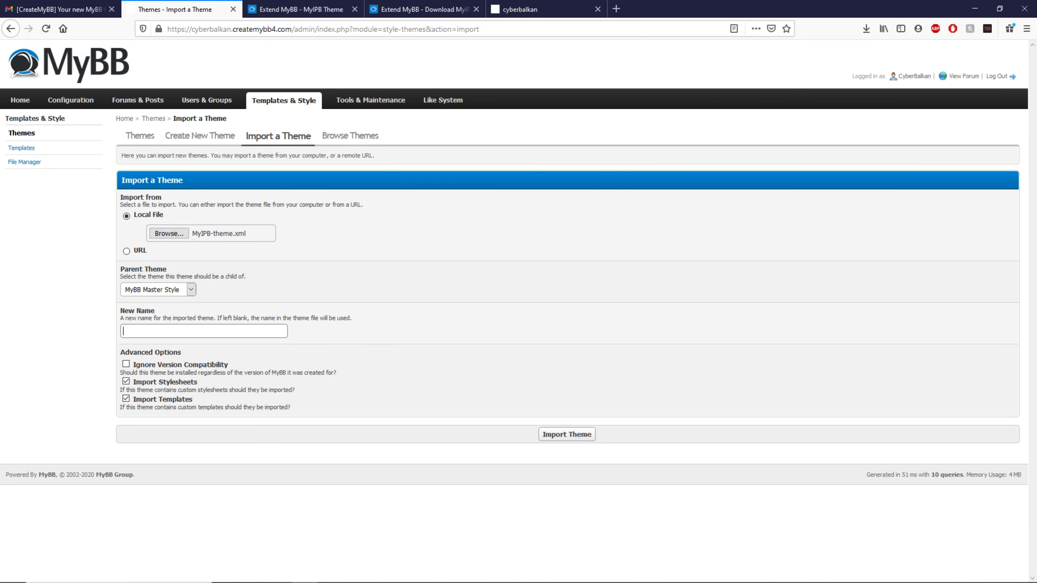
{"action": "type", "text": "MyIPB"}
{"action": "left_click", "coordinate": [566, 434]}
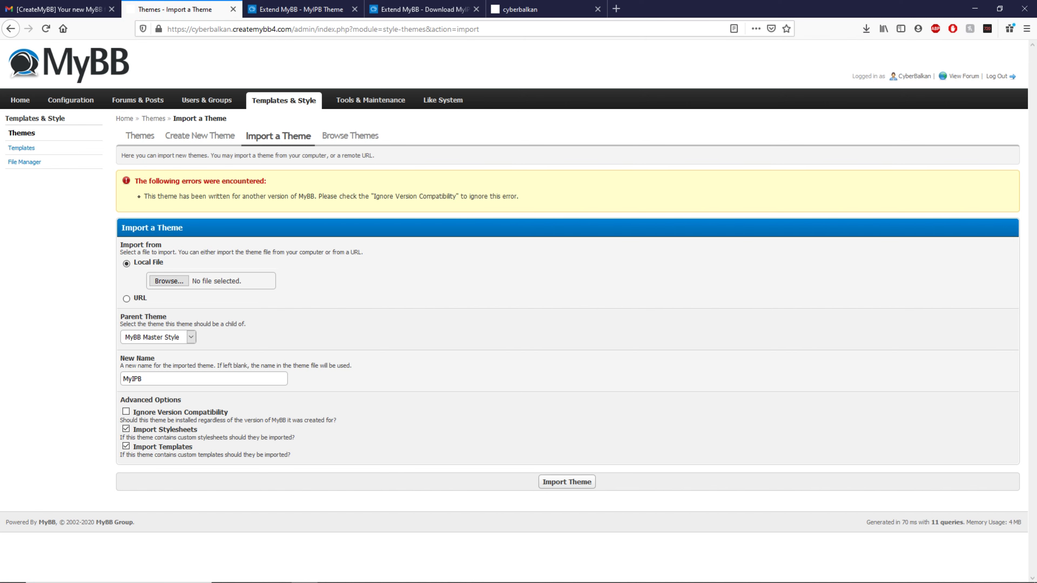
- Enable Ignore Version Compatibility and try the theme import again
{"action": "left_click_drag", "start_coordinate": [322, 196], "coordinate": [182, 227]}
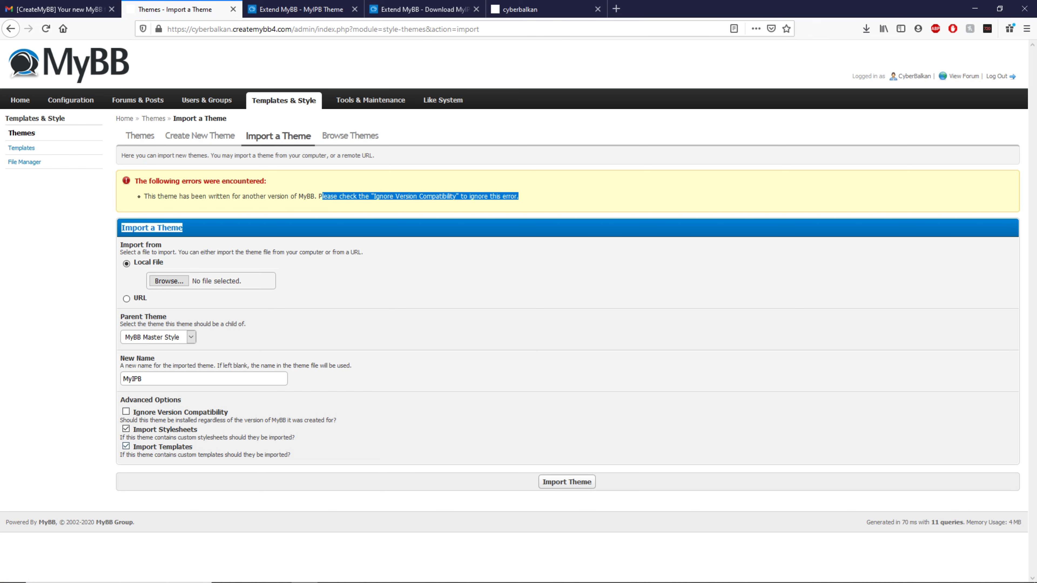
{"action": "left_click", "coordinate": [125, 411]}
{"action": "left_click", "coordinate": [566, 482]}
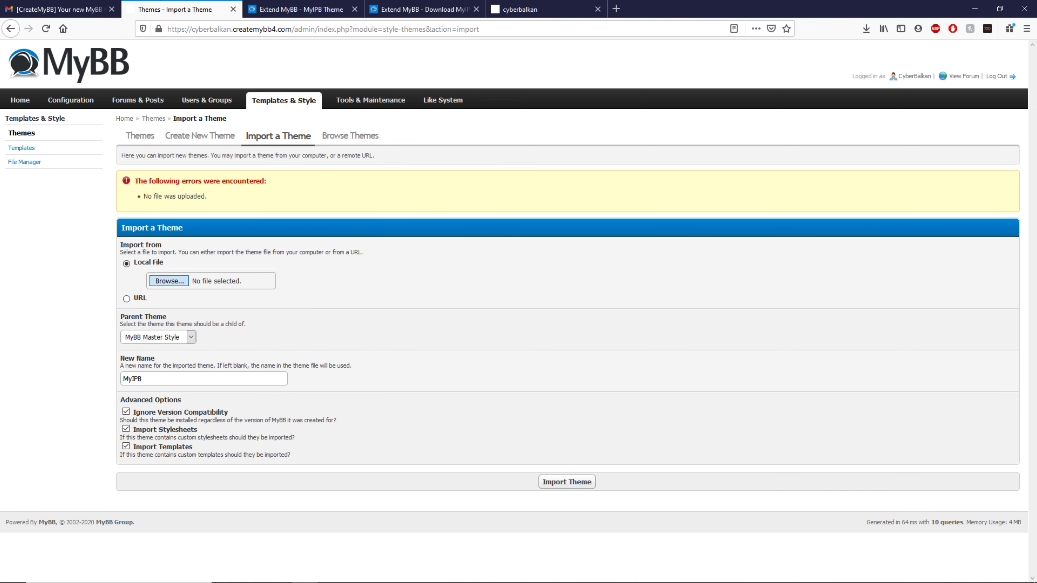
- Select MyIPB-theme.xml again as the local file and import the theme
{"action": "left_click", "coordinate": [168, 281]}
{"action": "double_click", "coordinate": [131, 124]}
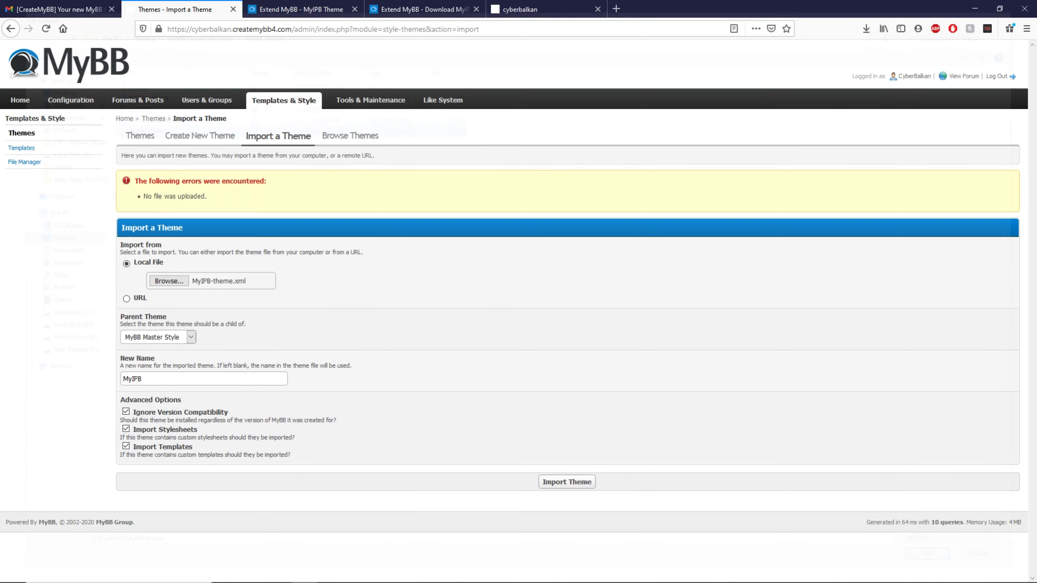
{"action": "left_click", "coordinate": [567, 483]}
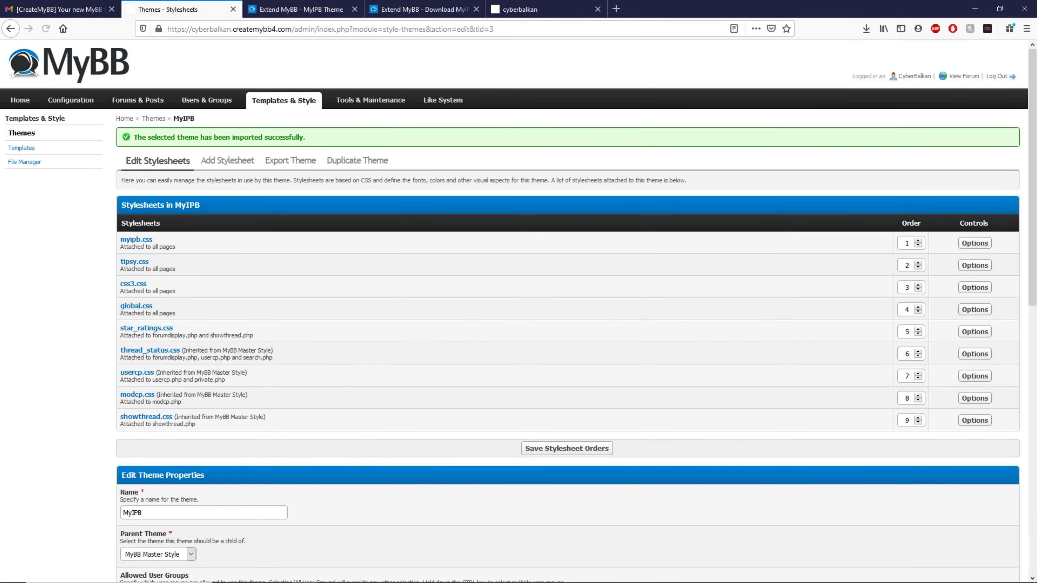
- Review the MyIPB theme's stylesheets and properties, look at the form for adding a stylesheet and return to the stylesheet list
{"action": "scroll", "coordinate": [567, 311], "scroll_direction": "down", "scroll_amount": 8}
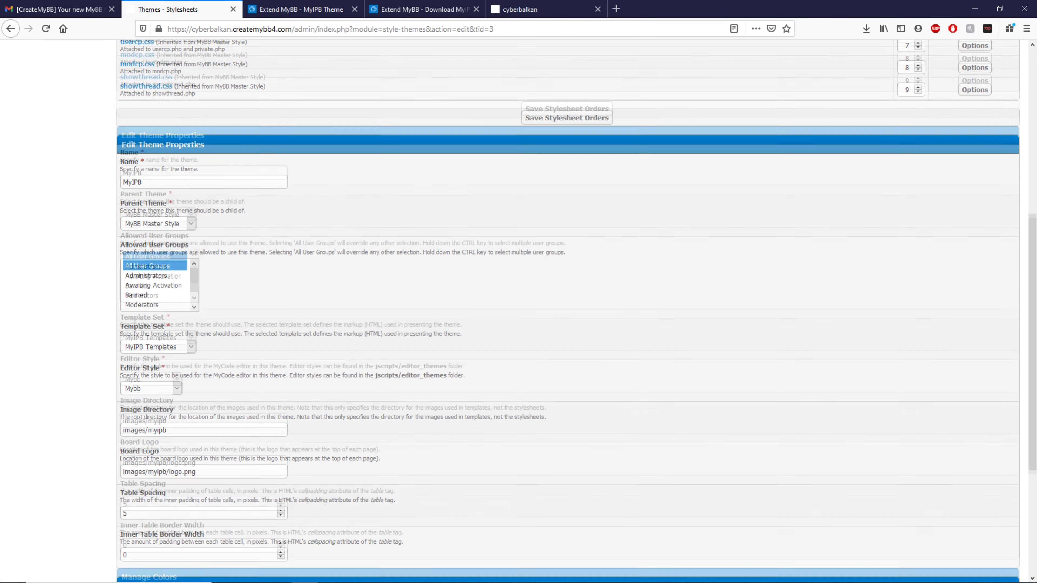
{"action": "scroll", "coordinate": [567, 311], "scroll_direction": "down", "scroll_amount": 5}
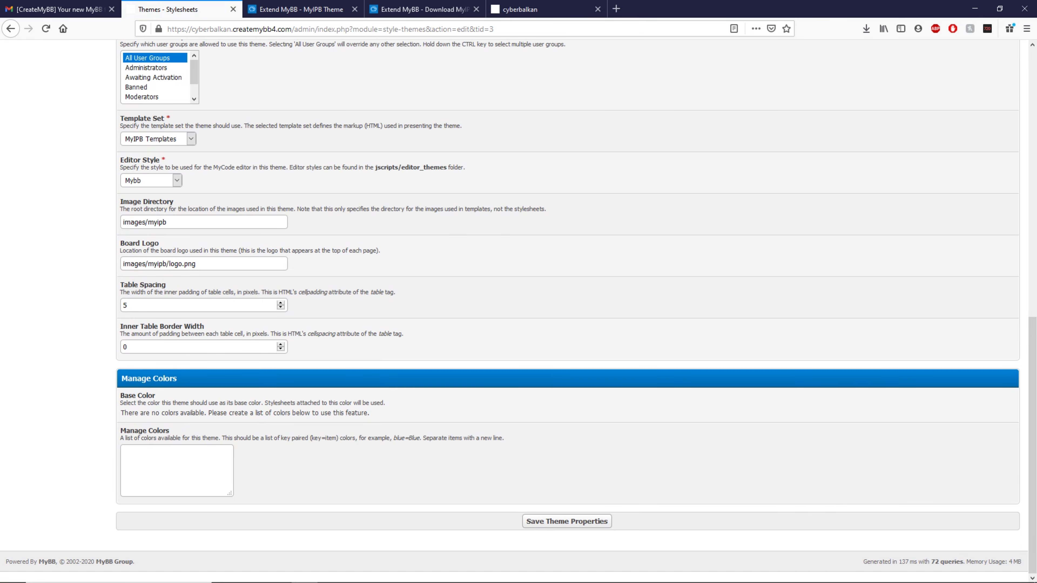
{"action": "scroll", "coordinate": [567, 310], "scroll_direction": "up", "scroll_amount": 11}
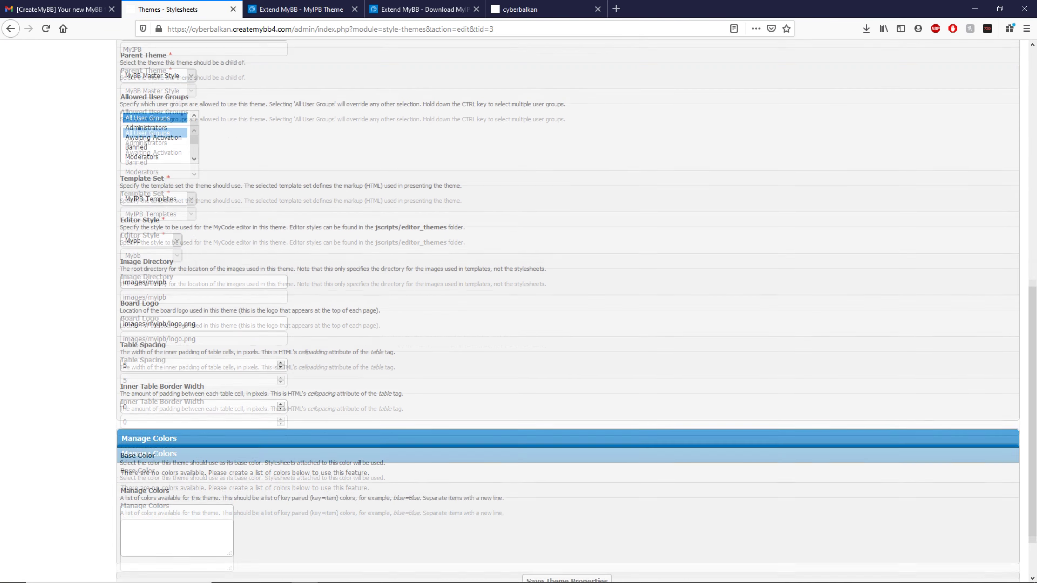
{"action": "scroll", "coordinate": [567, 310], "scroll_direction": "up", "scroll_amount": 1}
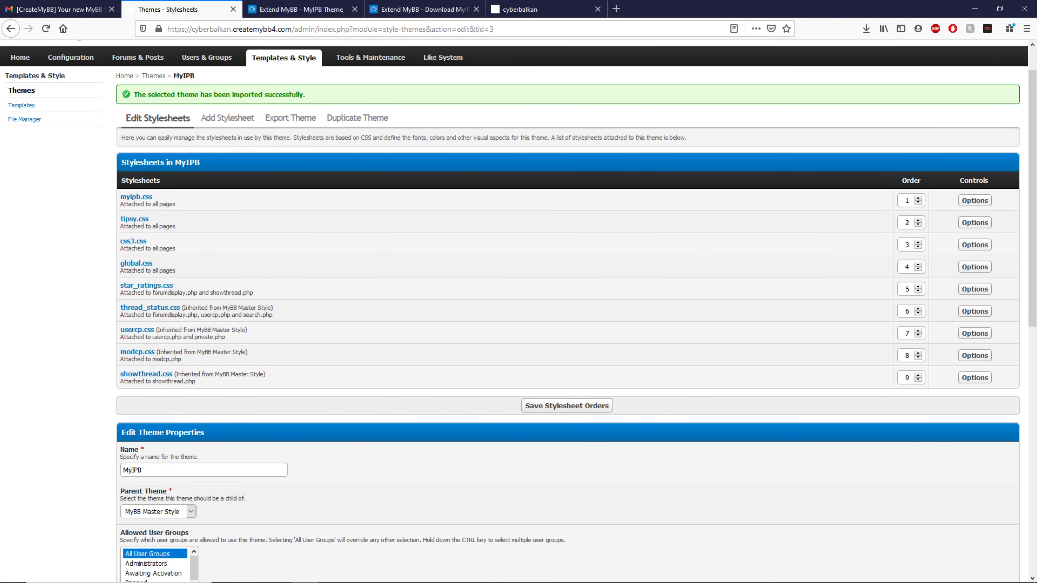
{"action": "left_click", "coordinate": [228, 117]}
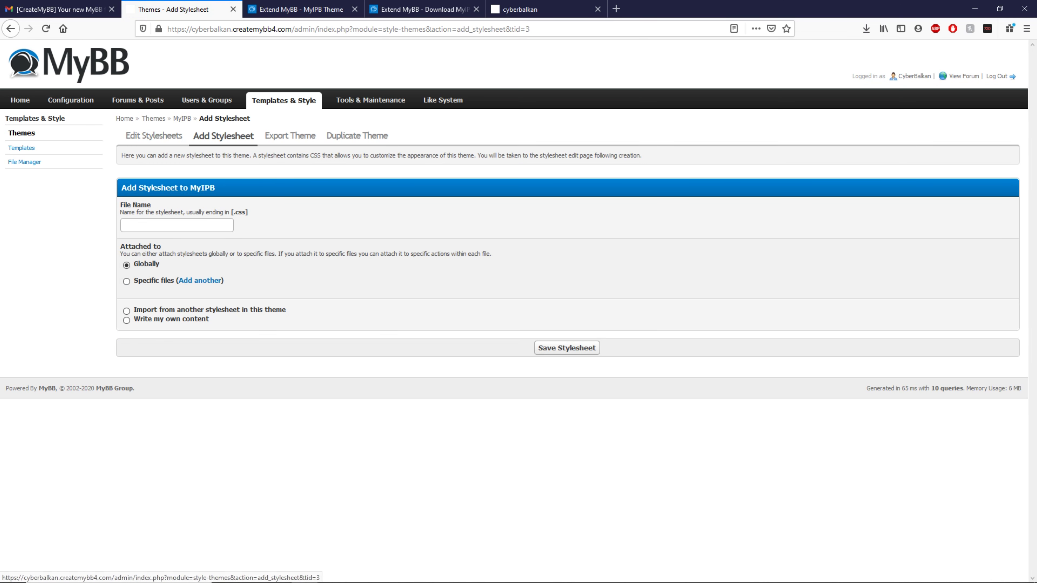
{"action": "left_click", "coordinate": [153, 135]}
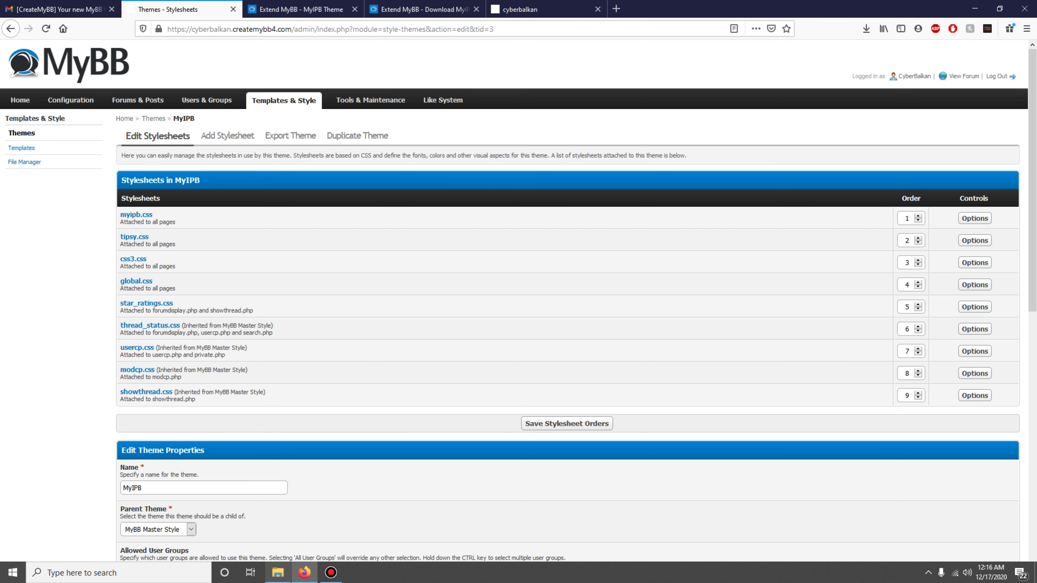
- Switch to File Explorer and inspect the theme's upload folder, looking into inc/languages/english and images/myipb
{"action": "left_click", "coordinate": [278, 573]}
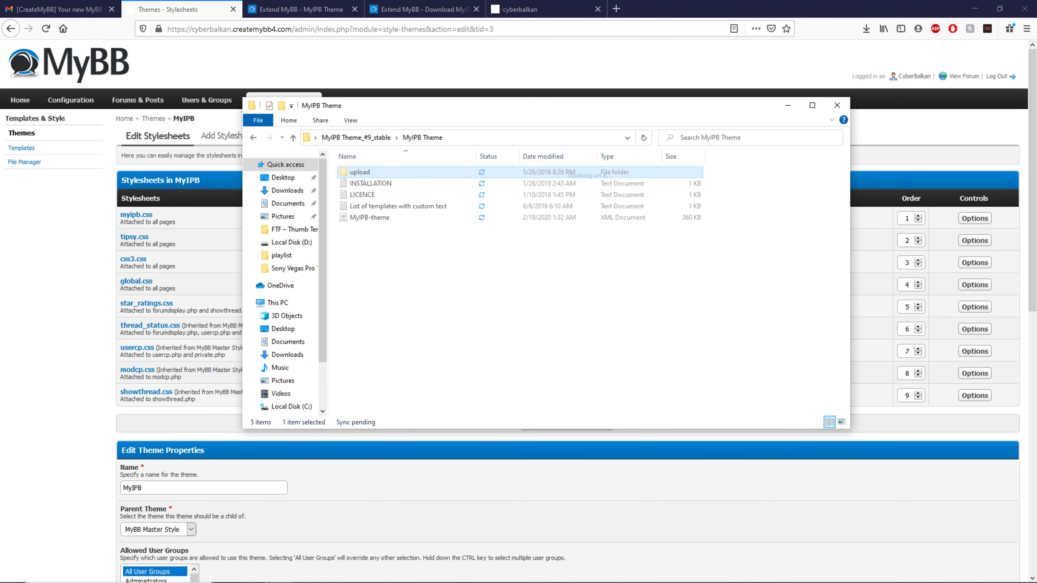
{"action": "key", "text": "Down"}
{"action": "key", "text": "Return"}
{"action": "key", "text": "Return"}
{"action": "double_click", "coordinate": [361, 172]}
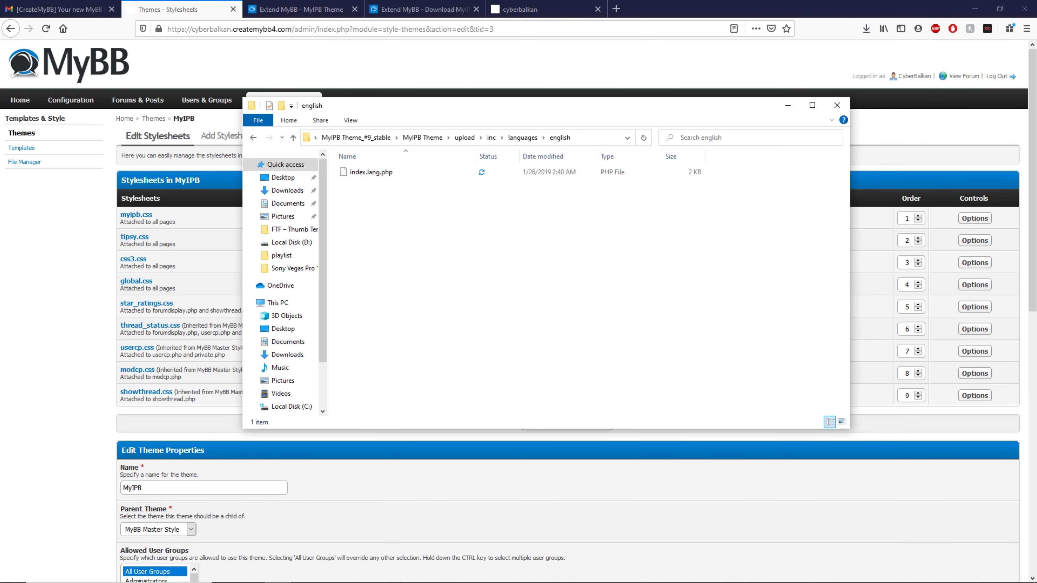
{"action": "left_click", "coordinate": [491, 138]}
{"action": "left_click", "coordinate": [465, 138]}
{"action": "key", "text": "Up"}
{"action": "key", "text": "Return"}
{"action": "key", "text": "Return"}
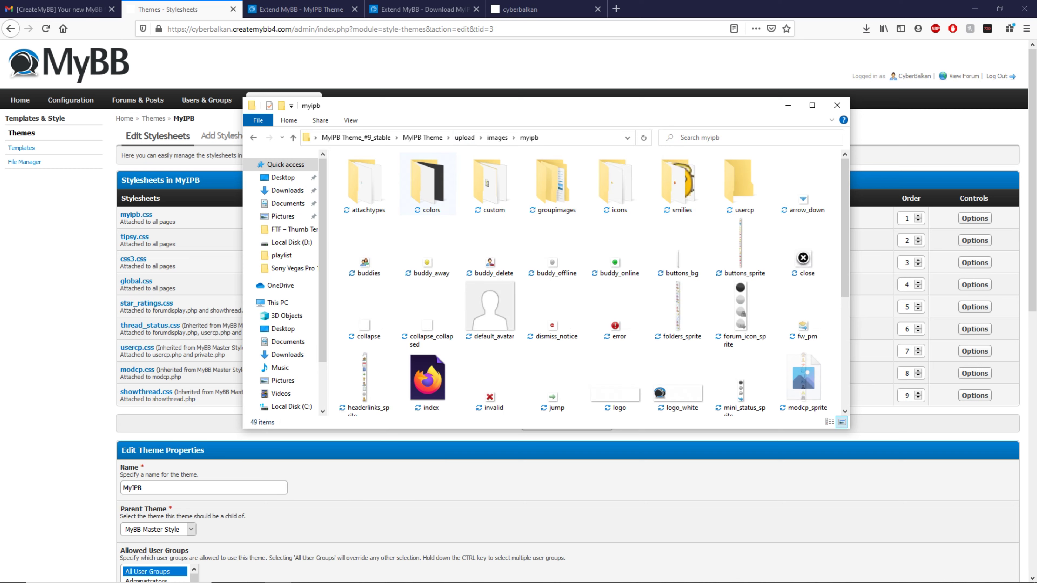
- Switch back to Firefox and save the MyIPB theme's properties
{"action": "key", "text": "alt+Tab"}
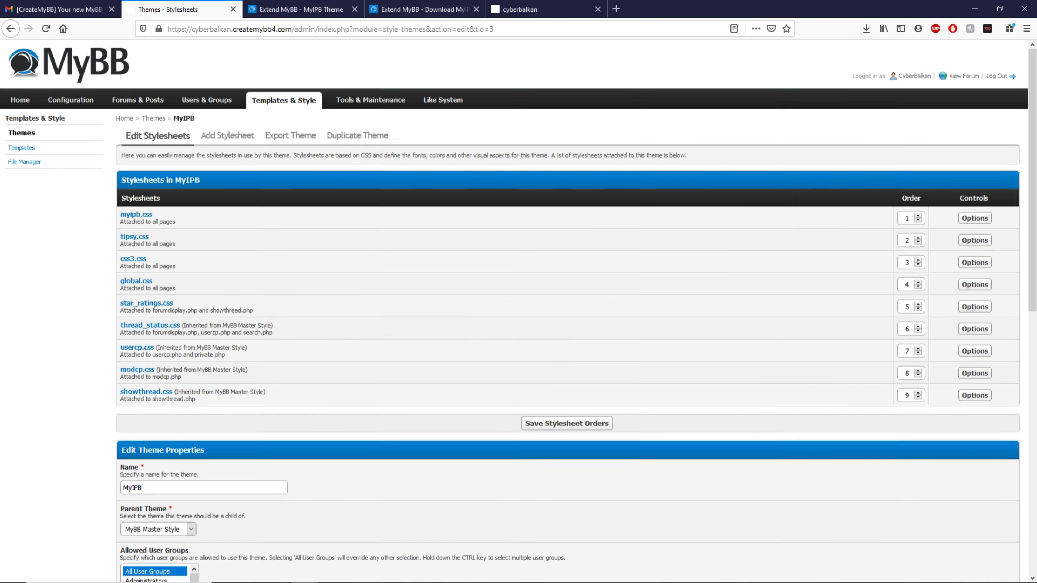
{"action": "scroll", "coordinate": [519, 310], "scroll_direction": "down", "scroll_amount": 10}
{"action": "left_click", "coordinate": [567, 521]}
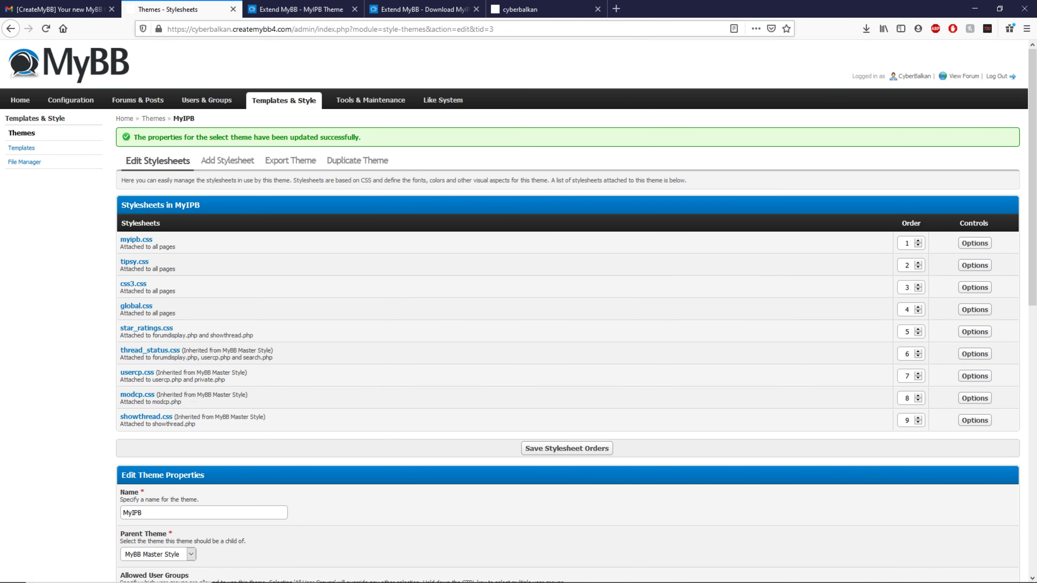
- Open the template sets page, view the options for MyIPB Templates and open that set
{"action": "left_click", "coordinate": [21, 148]}
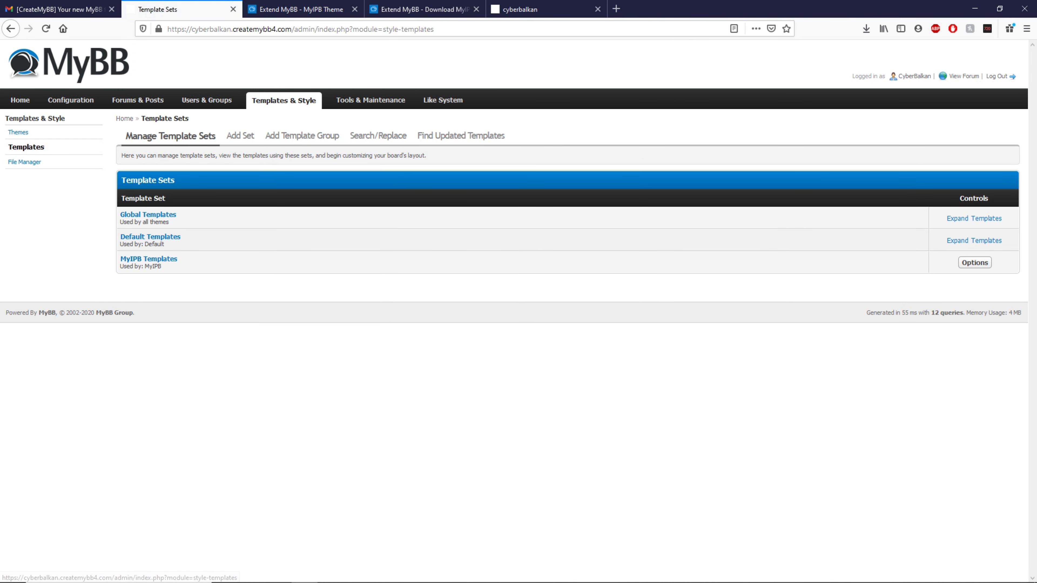
{"action": "left_click", "coordinate": [974, 263]}
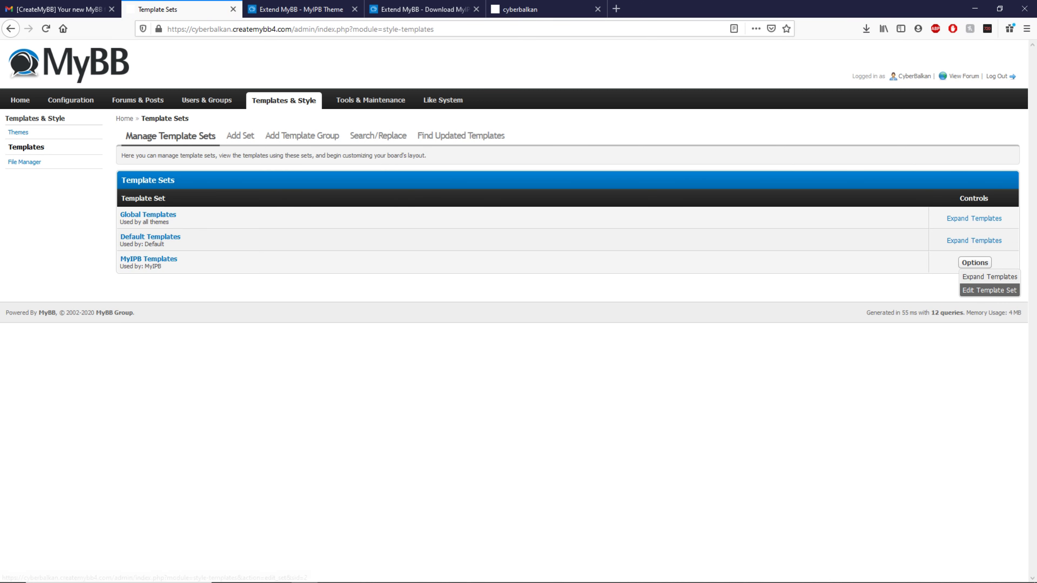
{"action": "left_click", "coordinate": [148, 258]}
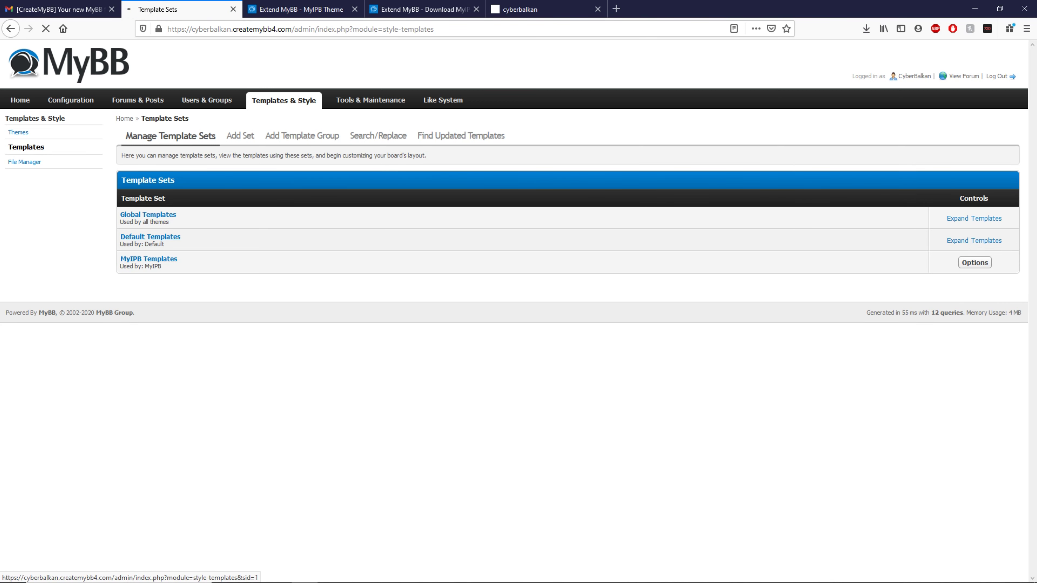
{"action": "left_click", "coordinate": [61, 9]}
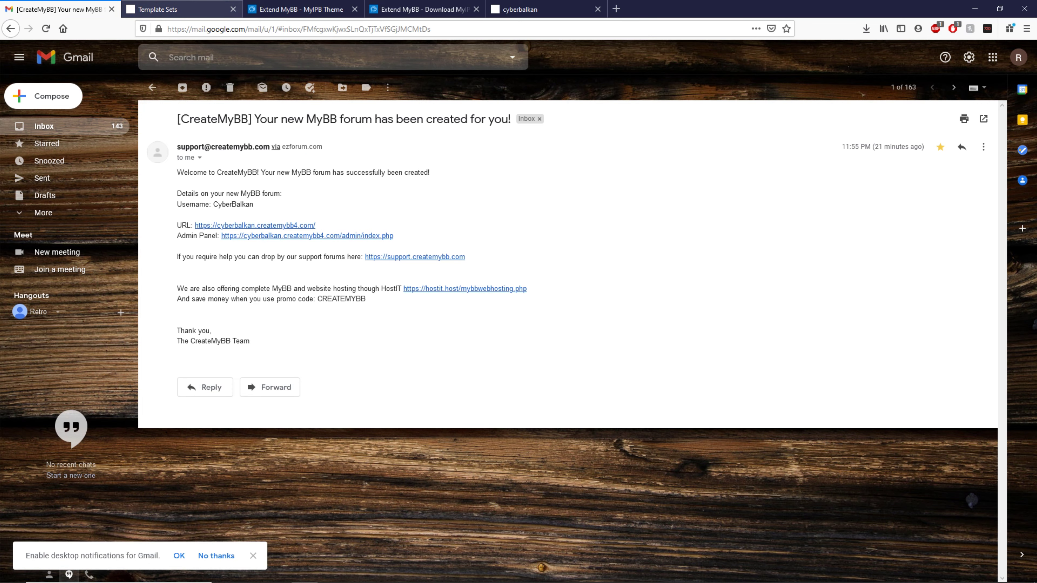
{"action": "left_click", "coordinate": [221, 9]}
{"action": "left_click", "coordinate": [57, 9]}
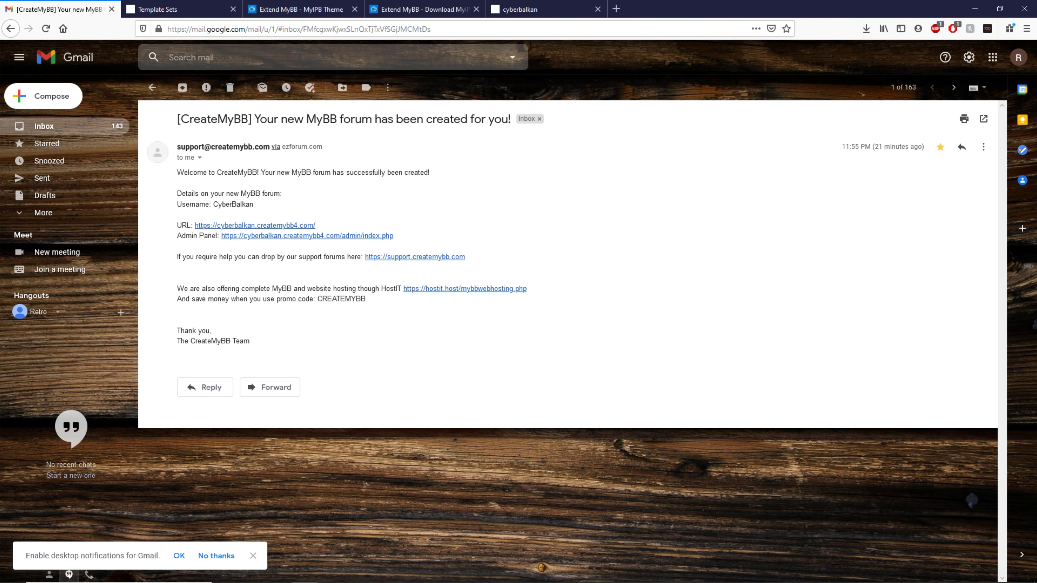
{"action": "left_click", "coordinate": [180, 9]}
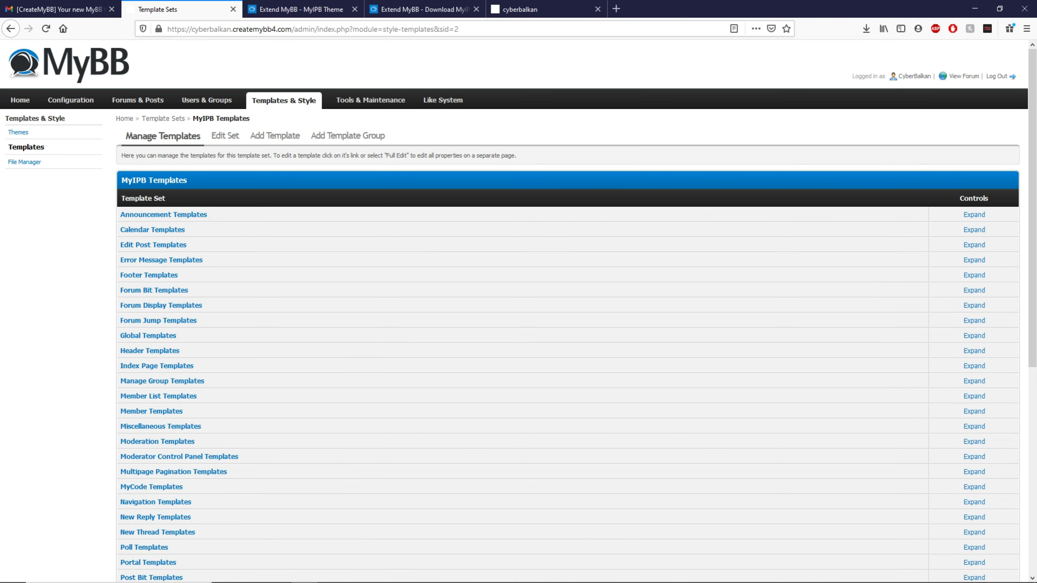
{"action": "left_click", "coordinate": [319, 9]}
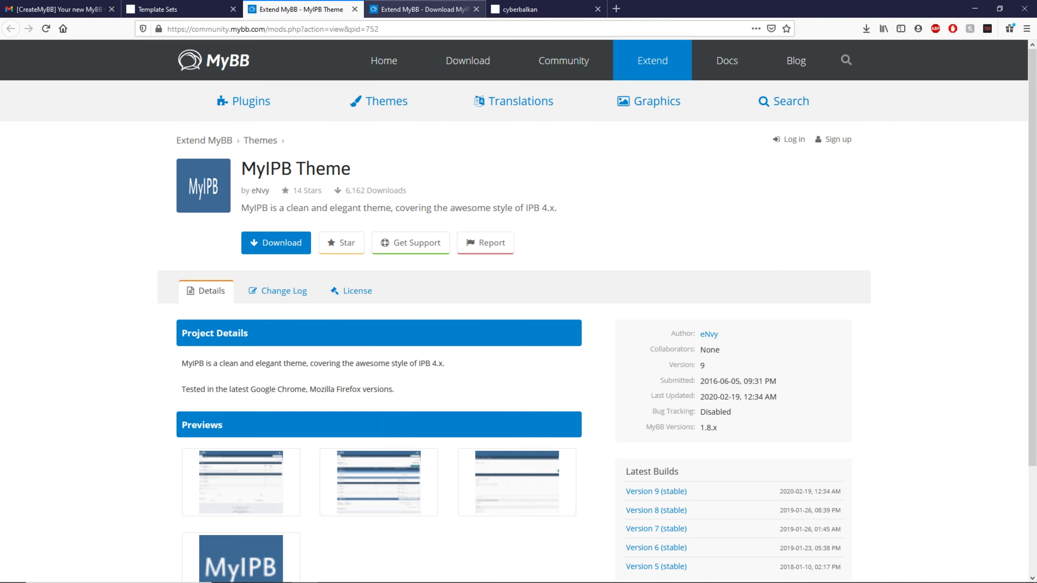
- Reload the forum's front page to check which theme it shows and return to the admin panel's template sets
{"action": "left_click", "coordinate": [527, 8]}
{"action": "left_click", "coordinate": [176, 67]}
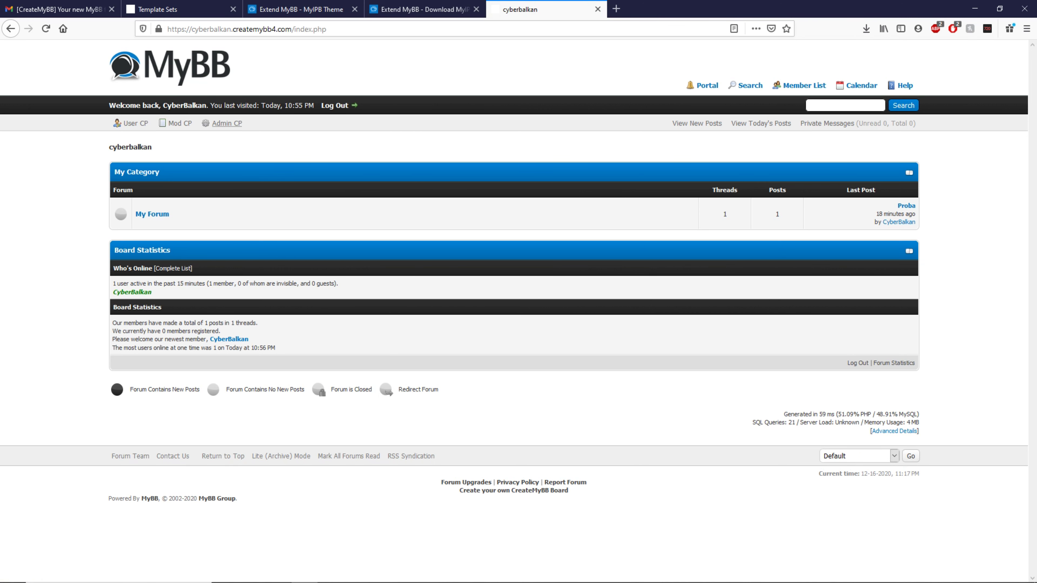
{"action": "left_click", "coordinate": [193, 9]}
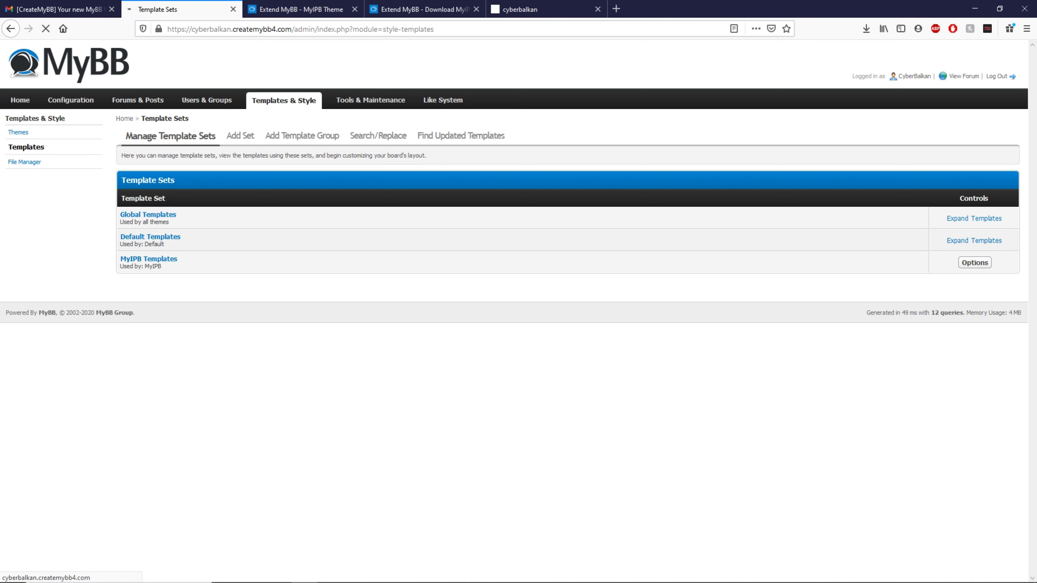
- Close the two Extend MyBB tabs and the cyberbalkan forum tab
{"action": "key", "text": "ctrl+Tab"}
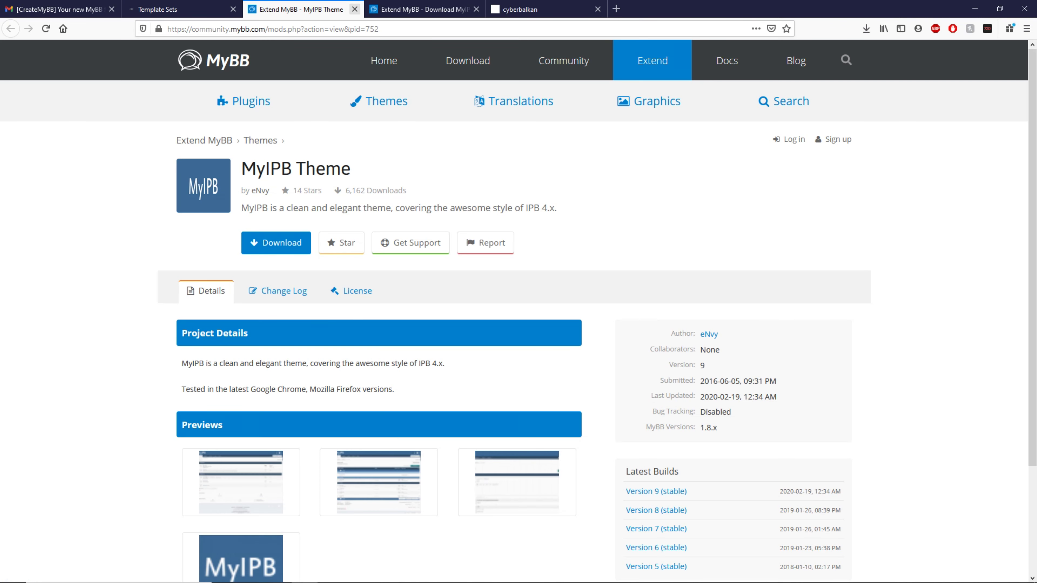
{"action": "key", "text": "ctrl+w"}
{"action": "key", "text": "ctrl+w"}
{"action": "key", "text": "ctrl+w"}
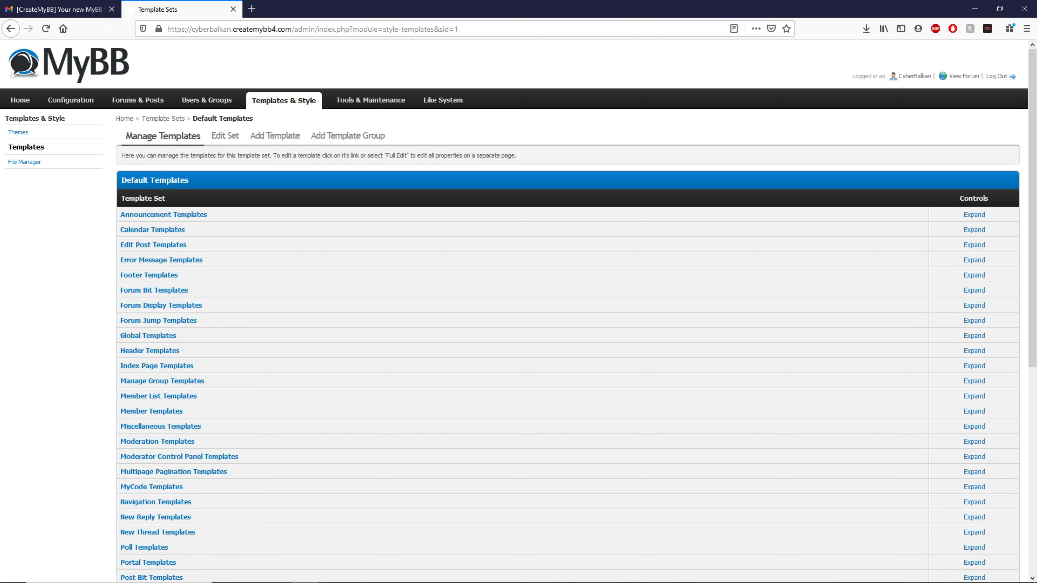
- Look through the Default Templates set and expand its Header Templates group to examine the templates inside
{"action": "scroll", "coordinate": [519, 311], "scroll_direction": "down", "scroll_amount": 8}
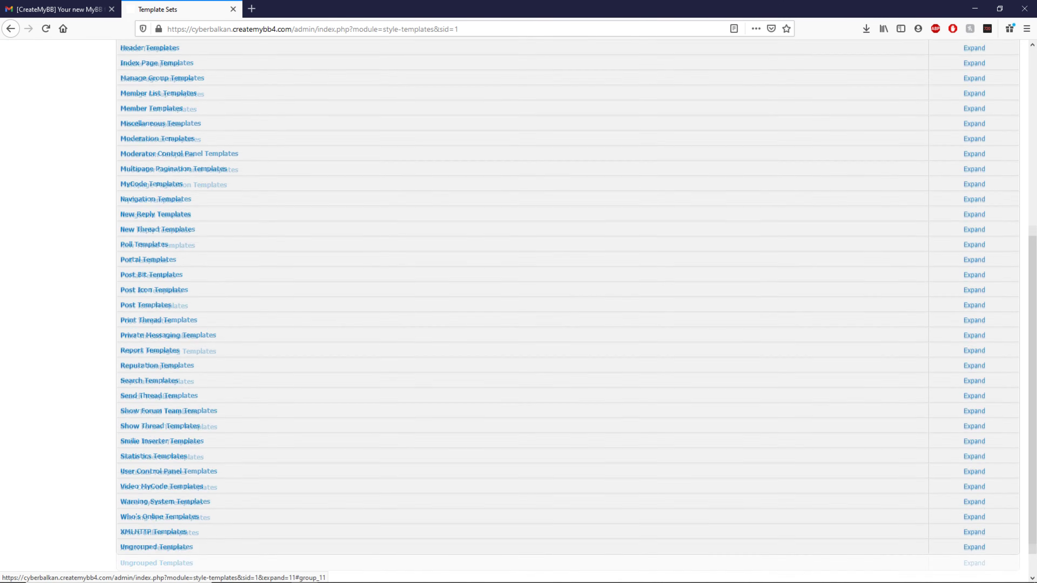
{"action": "scroll", "coordinate": [159, 171], "scroll_direction": "up", "scroll_amount": 3}
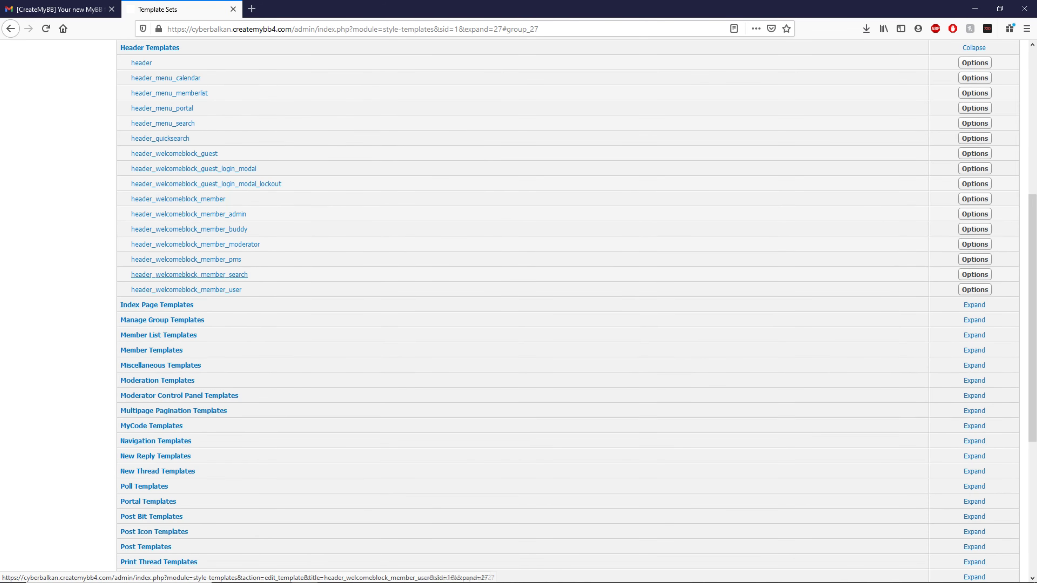
{"action": "scroll", "coordinate": [164, 261], "scroll_direction": "up", "scroll_amount": 5}
{"action": "scroll", "coordinate": [224, 404], "scroll_direction": "up", "scroll_amount": 1}
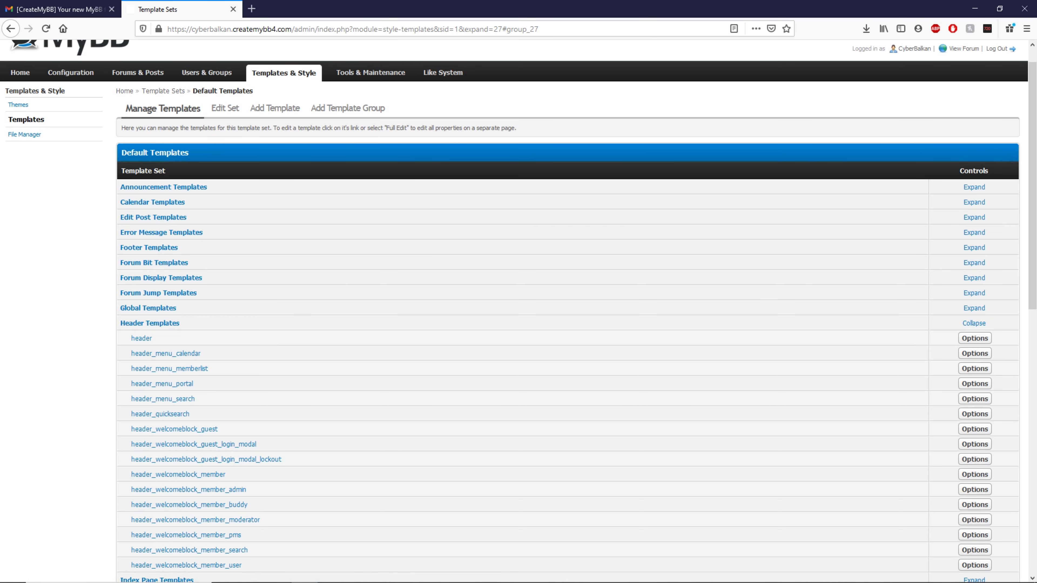
- Return to the list of themes and set MyIPB as the forum's default theme
{"action": "left_click", "coordinate": [162, 108]}
{"action": "left_click", "coordinate": [18, 132]}
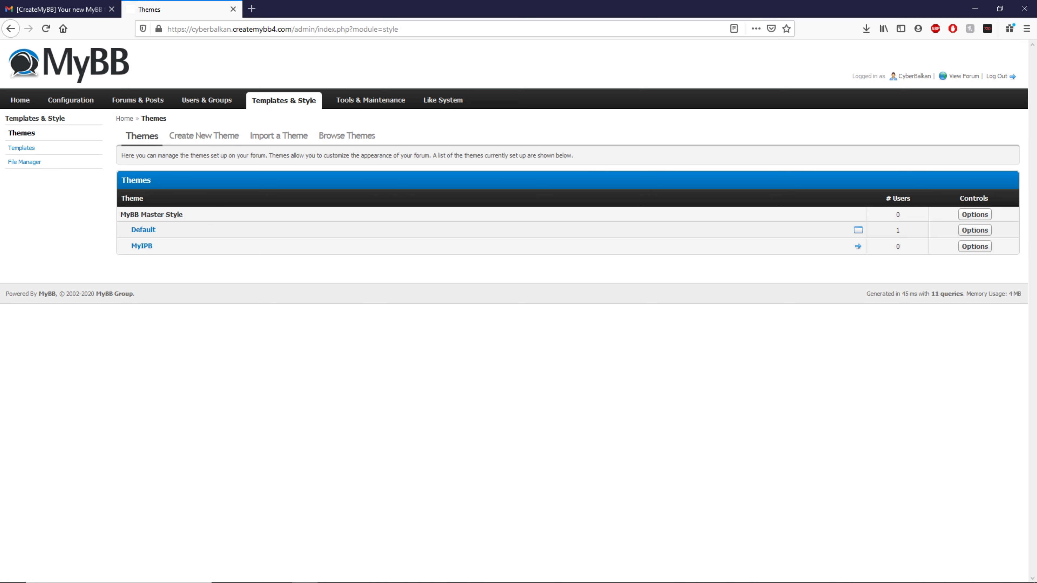
{"action": "left_click", "coordinate": [858, 247]}
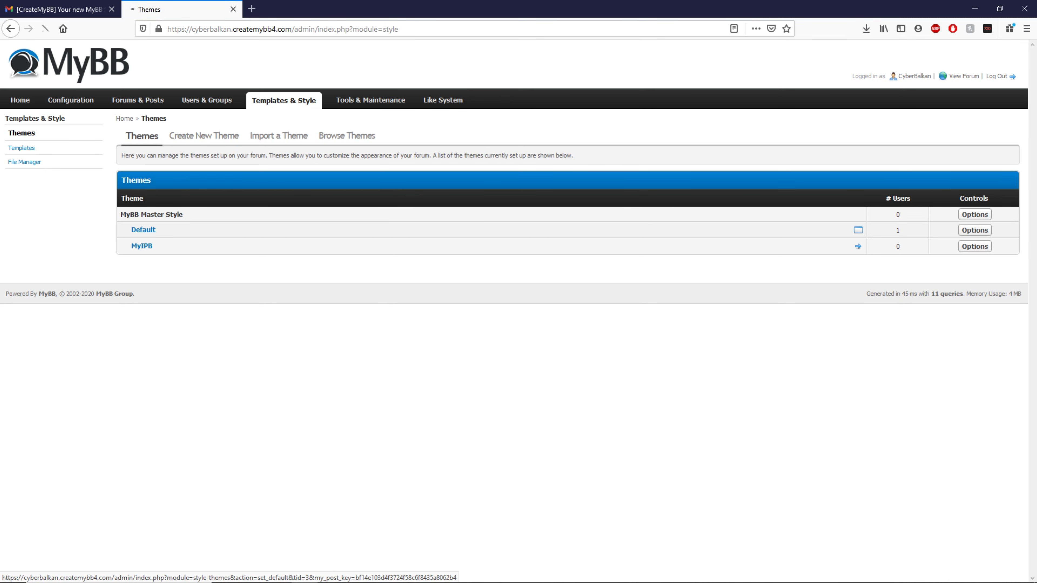
{"action": "key", "text": "ctrl+t"}
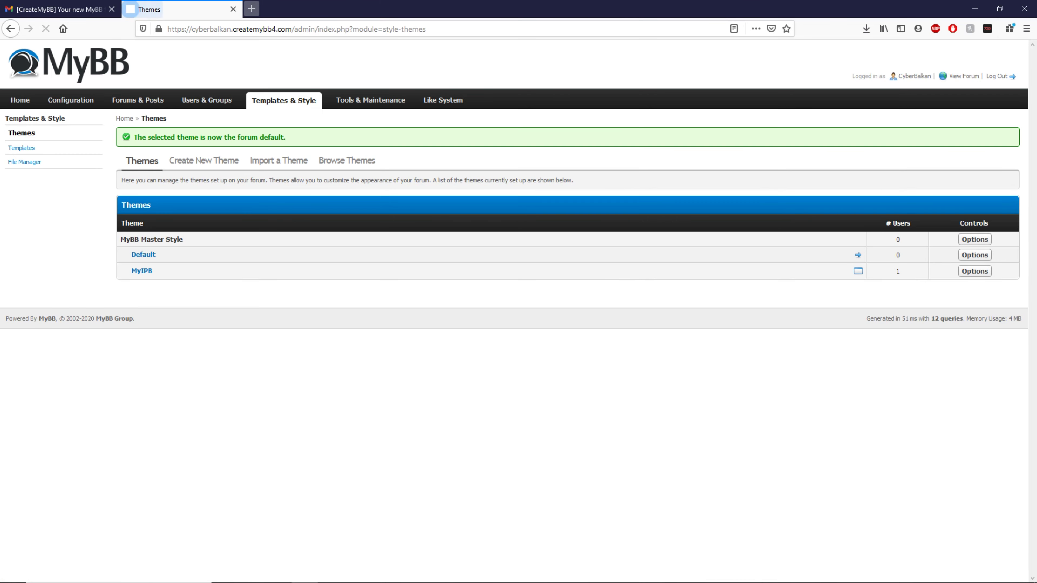
{"action": "type", "text": "https://cyberbalkan.createmybb4.com"}
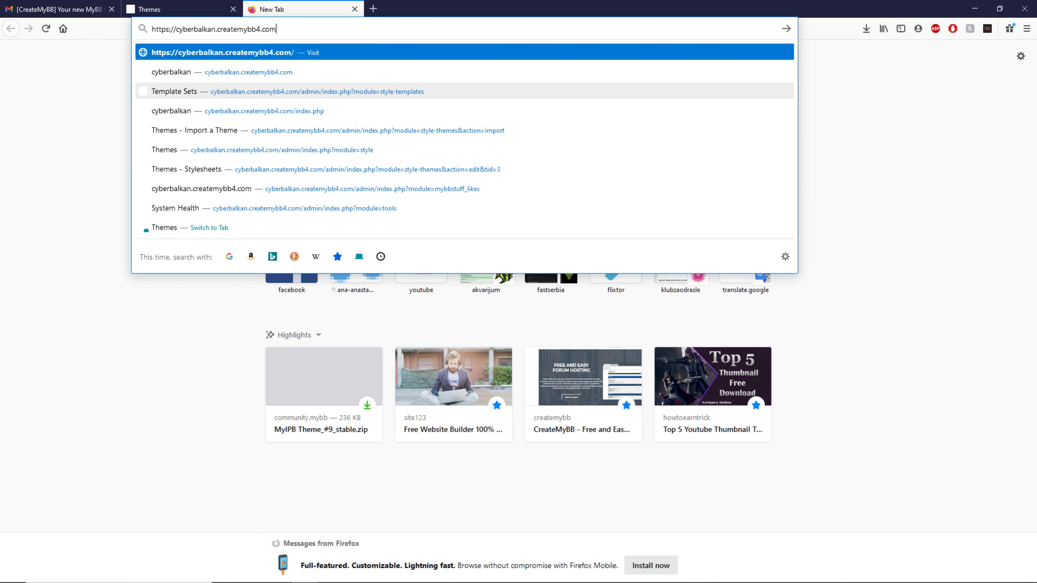
{"action": "key", "text": "Return"}
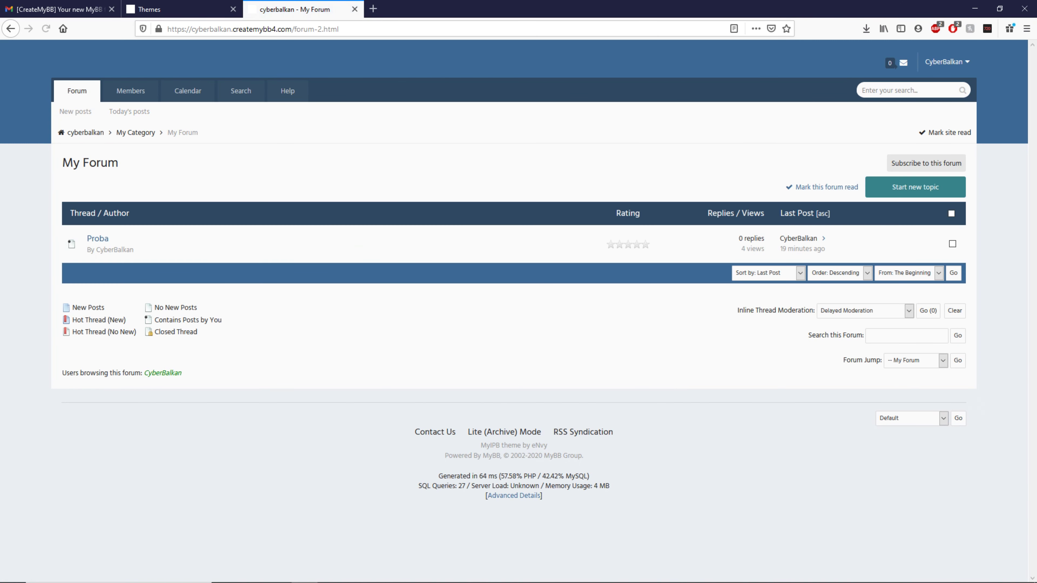
{"action": "left_click", "coordinate": [97, 239]}
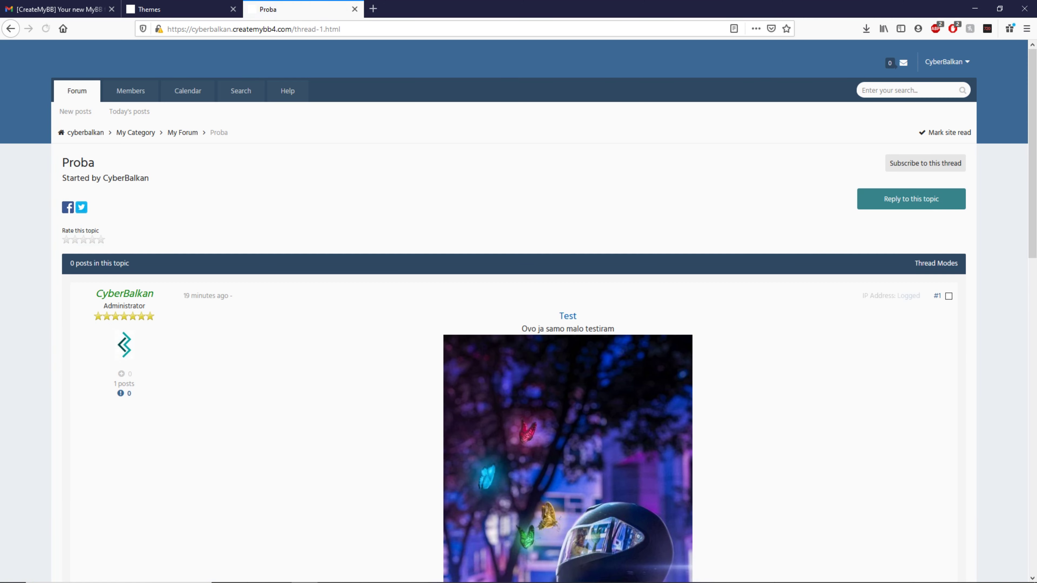
{"action": "scroll", "coordinate": [519, 311], "scroll_direction": "down", "scroll_amount": 15}
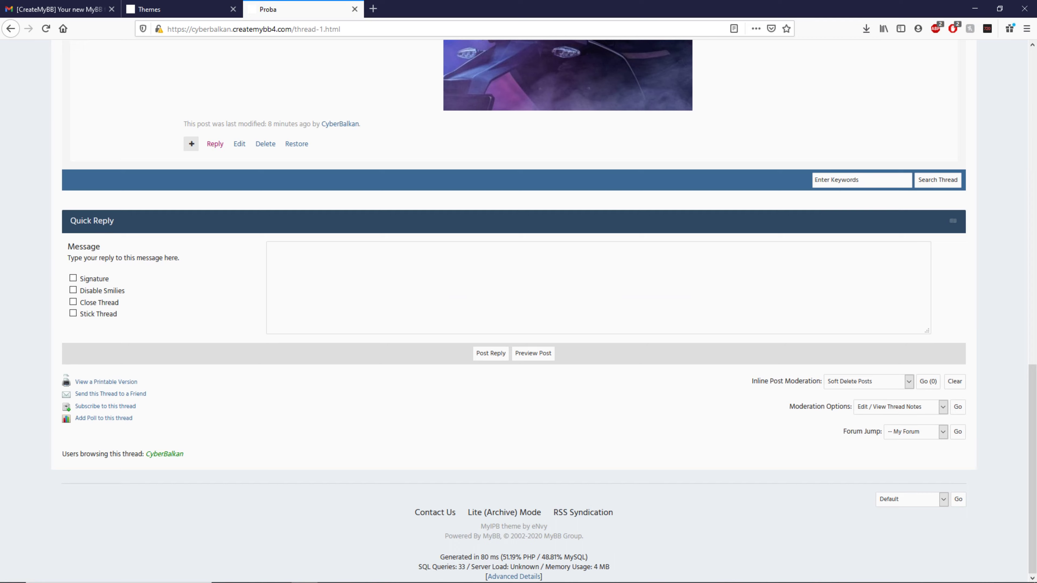
- Open the reply form for the post in the Proba thread and look over its editor and options
{"action": "left_click", "coordinate": [215, 143]}
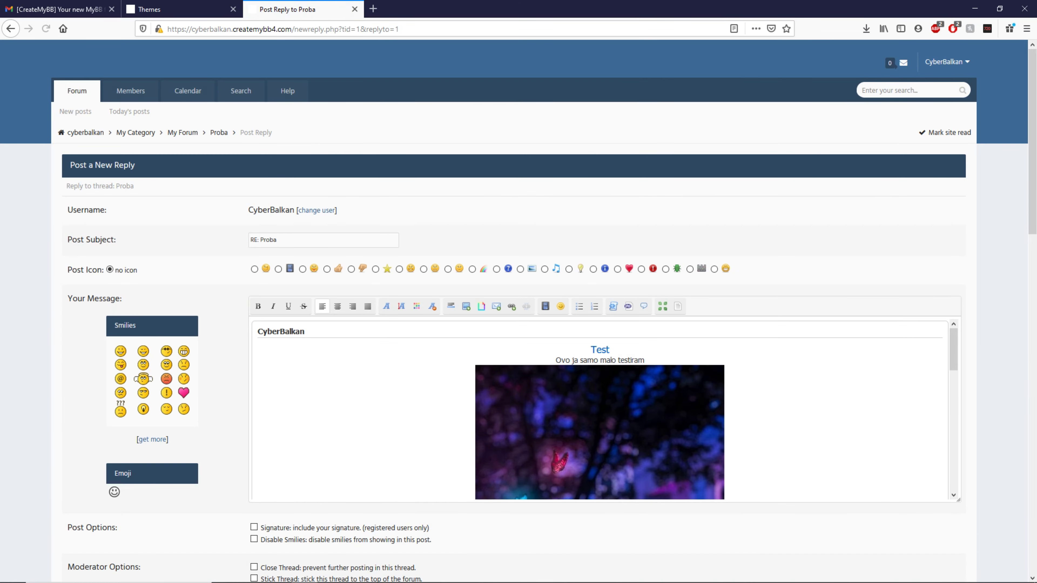
{"action": "scroll", "coordinate": [518, 311], "scroll_direction": "down", "scroll_amount": 5}
{"action": "scroll", "coordinate": [519, 311], "scroll_direction": "down", "scroll_amount": 1}
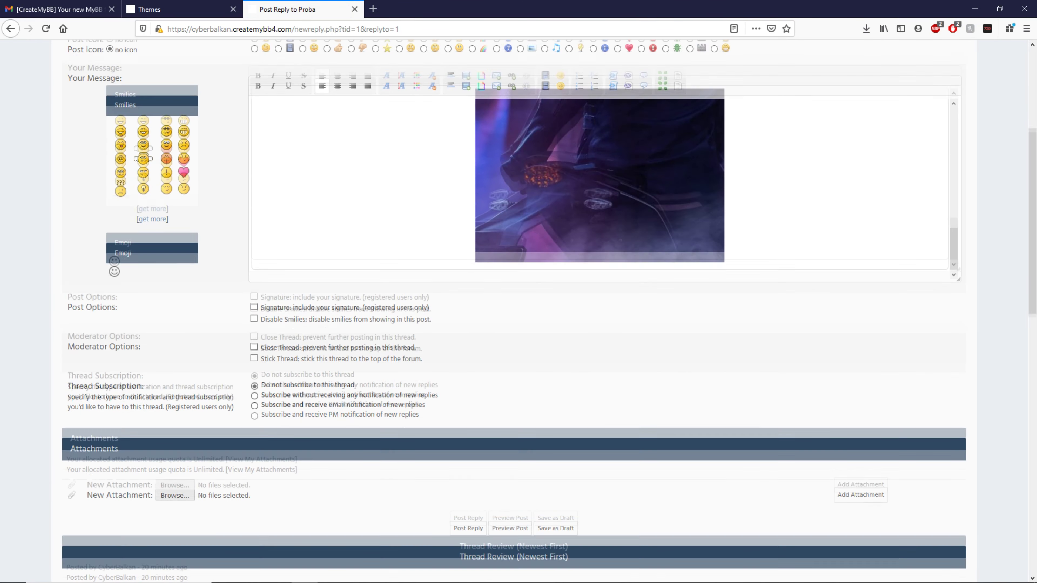
{"action": "scroll", "coordinate": [519, 311], "scroll_direction": "up", "scroll_amount": 5}
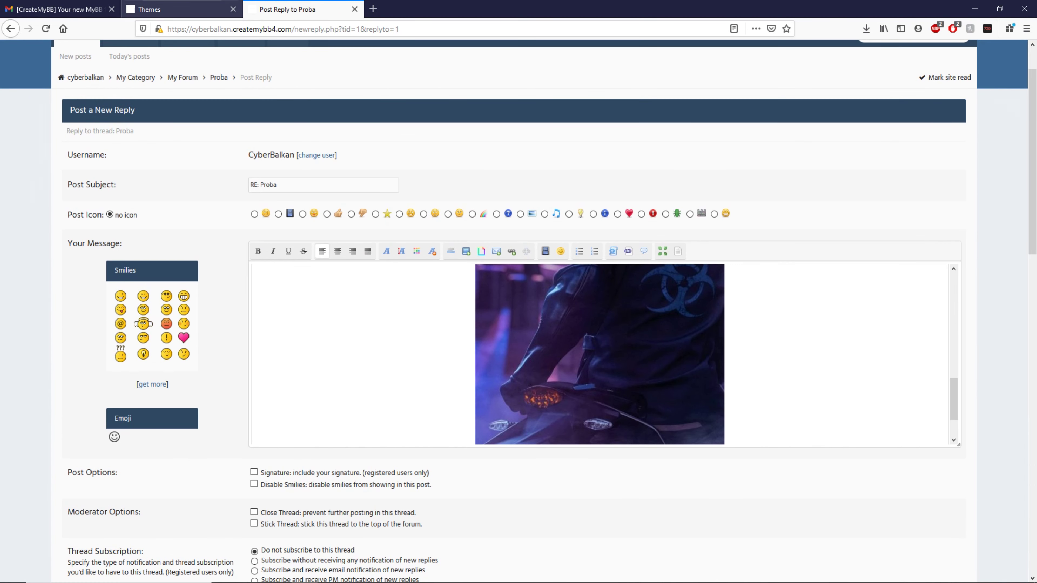
- Go back to the admin panel's themes, open MyIPB for editing and select its Board Logo path
{"action": "left_click", "coordinate": [188, 9]}
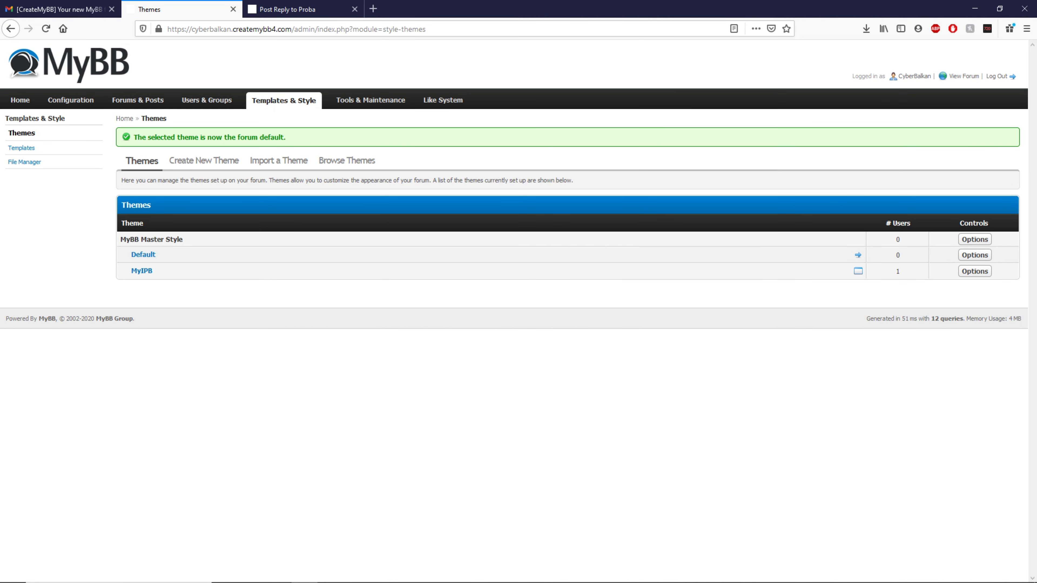
{"action": "left_click", "coordinate": [975, 270]}
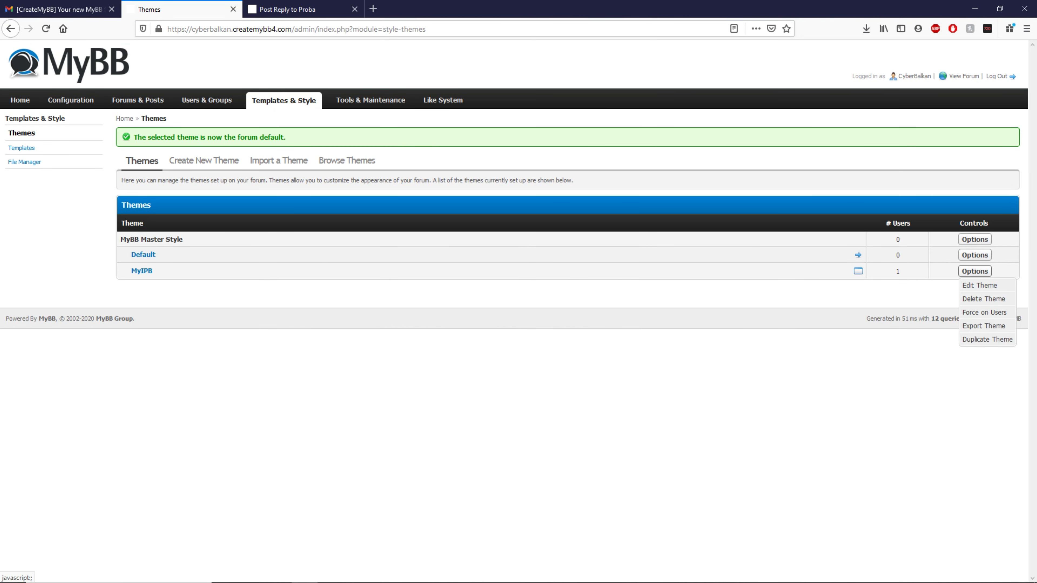
{"action": "left_click", "coordinate": [980, 285]}
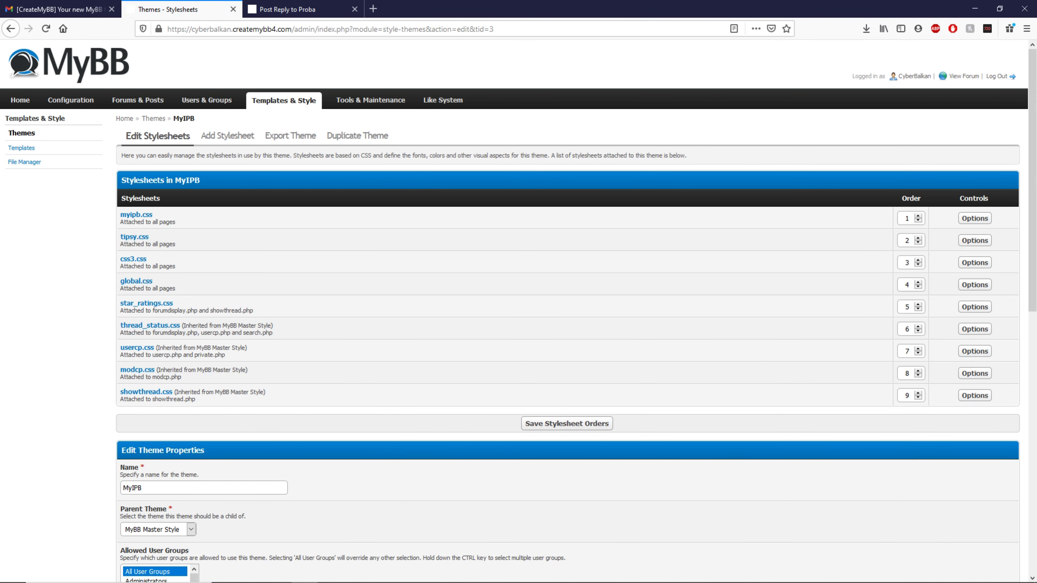
{"action": "scroll", "coordinate": [518, 311], "scroll_direction": "down", "scroll_amount": 10}
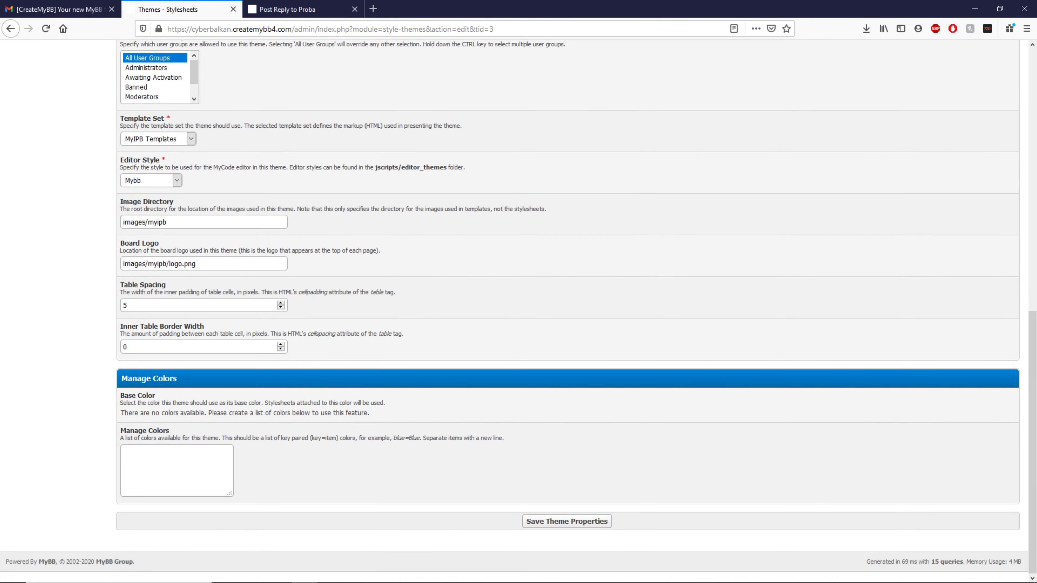
{"action": "triple_click", "coordinate": [190, 263]}
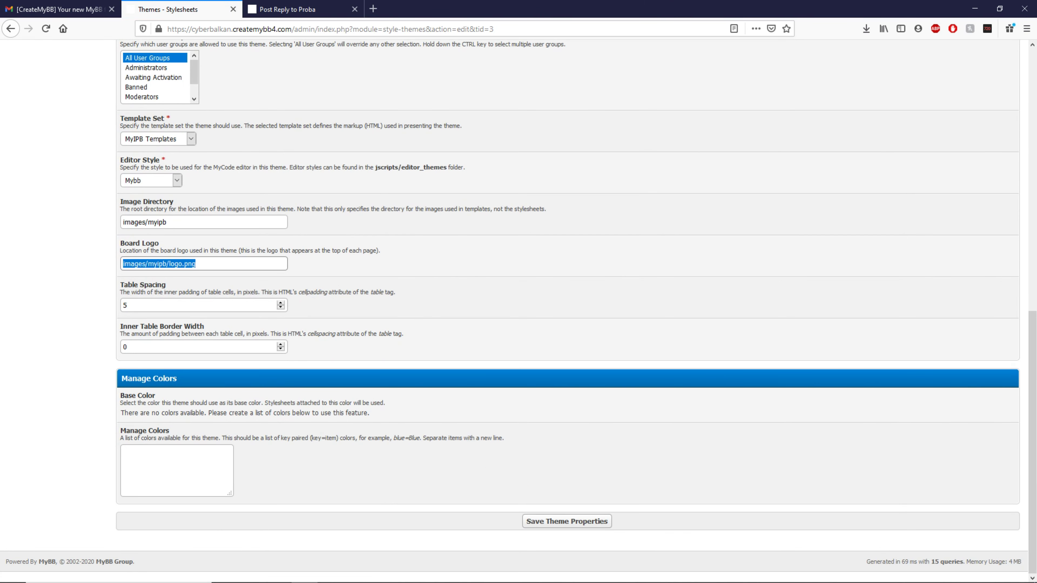
- Open the dodaj.rs image hosting site in a new browser tab
{"action": "left_click", "coordinate": [373, 8]}
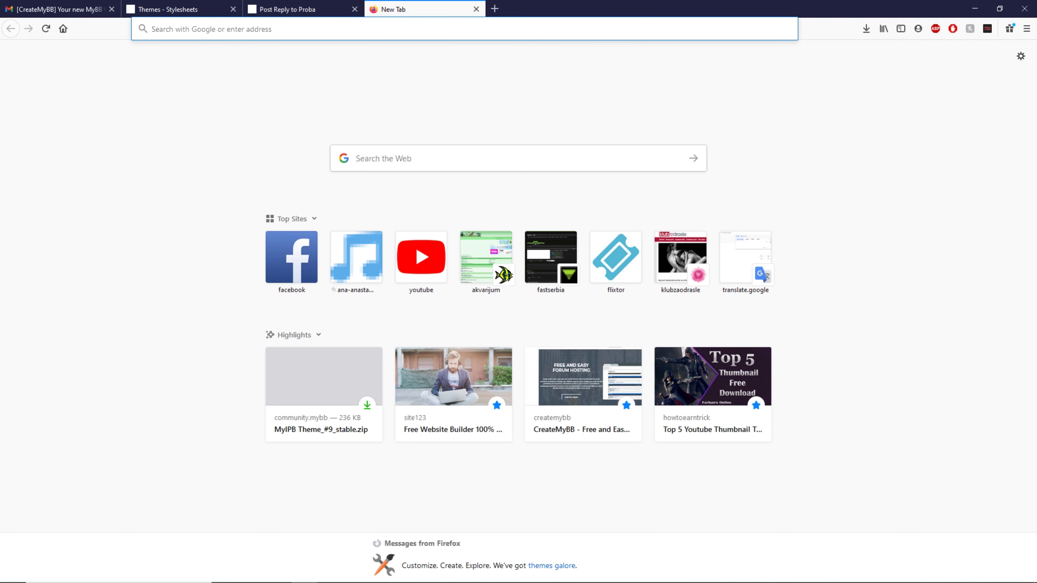
{"action": "type", "text": "Im"}
{"action": "key", "text": "BackSpace"}
{"action": "key", "text": "BackSpace"}
{"action": "type", "text": "dodaj"}
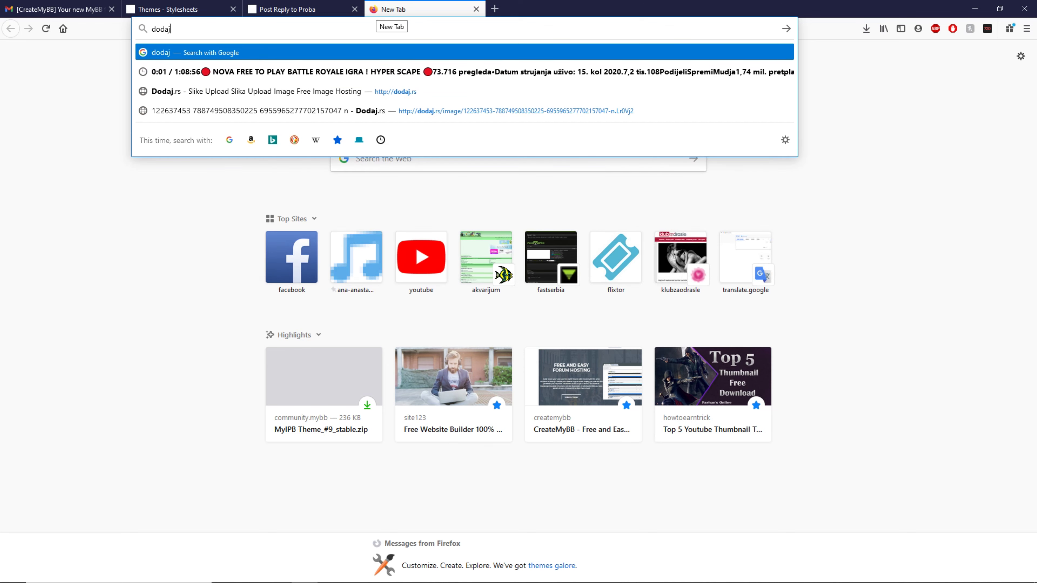
{"action": "key", "text": "Down"}
{"action": "key", "text": "Down"}
{"action": "key", "text": "Down"}
{"action": "key", "text": "Up"}
{"action": "key", "text": "Return"}
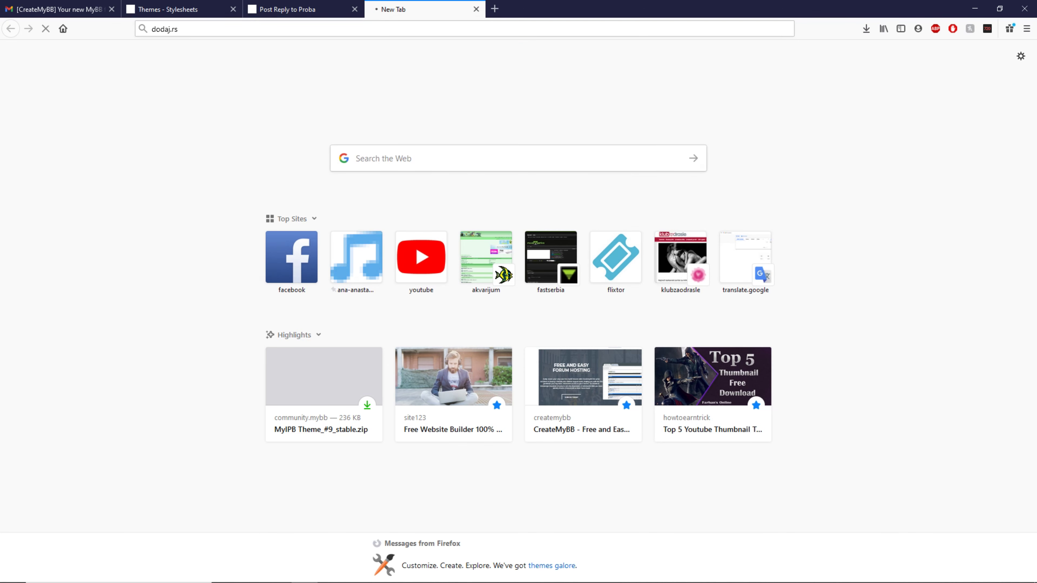
- Close the Post Reply to Proba tab and look over the dodaj.rs home page and its language list
{"action": "left_click", "coordinate": [303, 9]}
{"action": "left_click", "coordinate": [413, 8]}
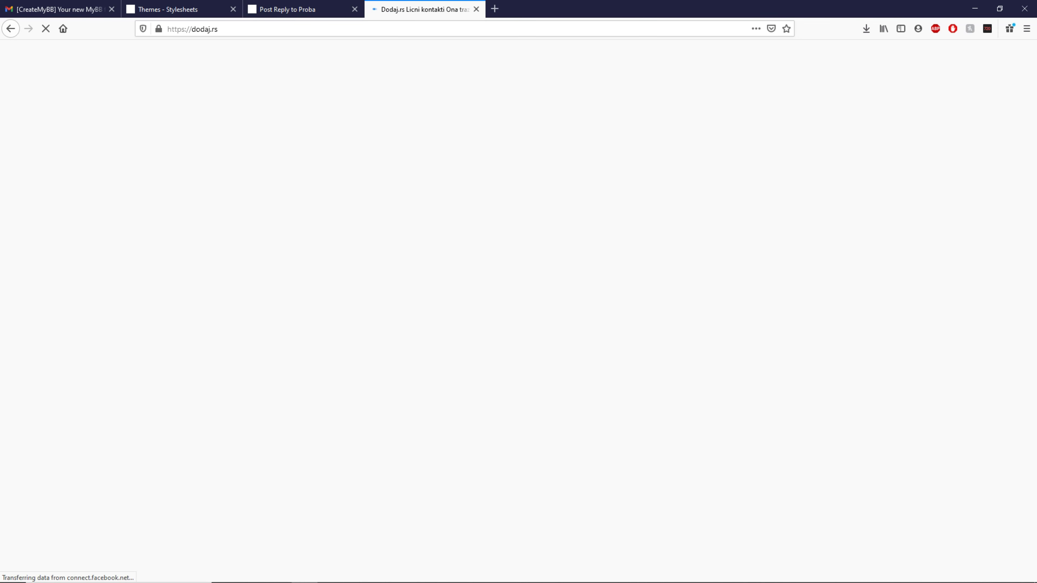
{"action": "key", "text": "ctrl+shift+Tab"}
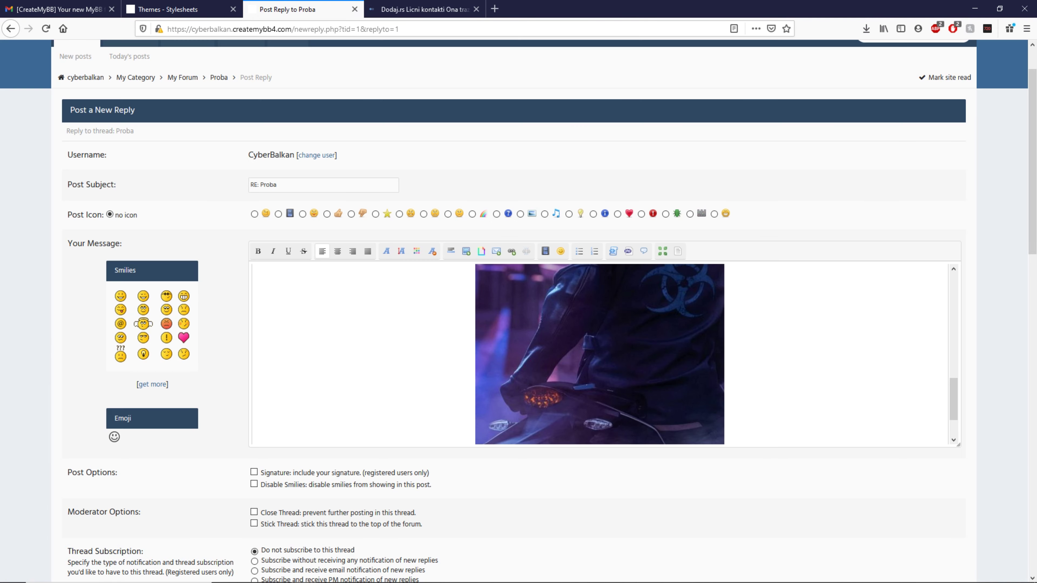
{"action": "left_click", "coordinate": [354, 9]}
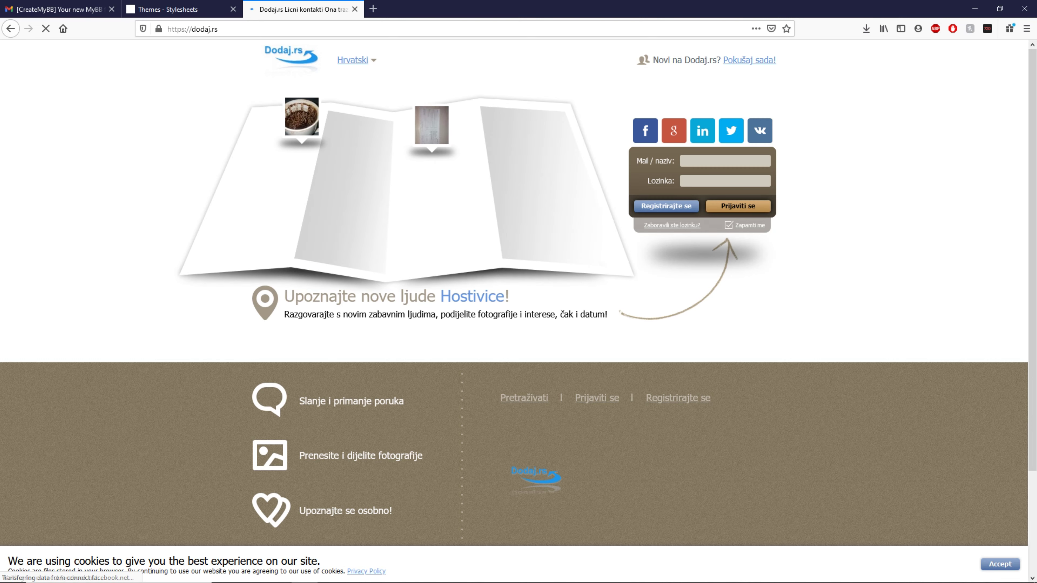
{"action": "scroll", "coordinate": [515, 286], "scroll_direction": "down", "scroll_amount": 3}
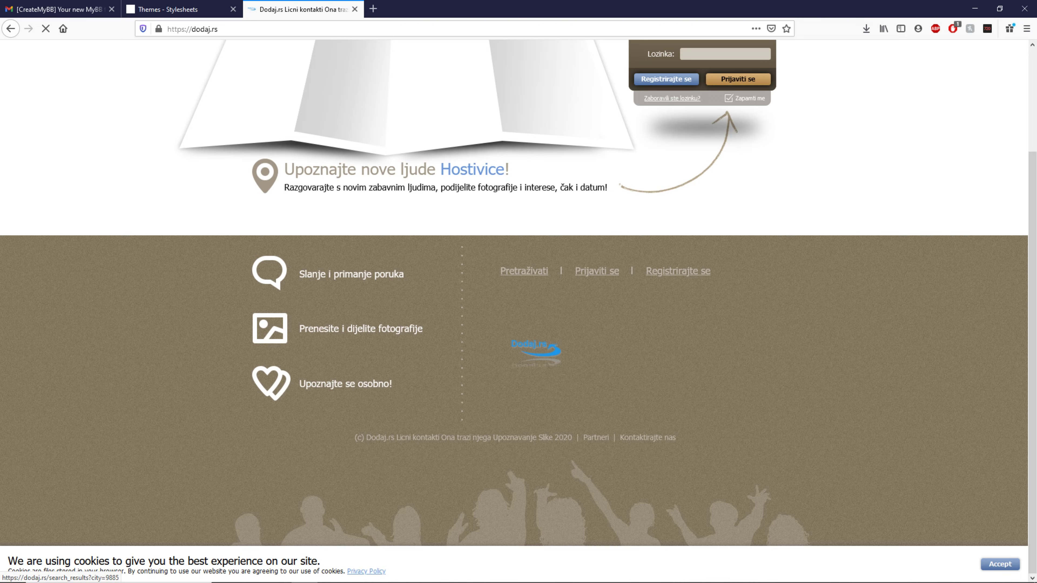
{"action": "scroll", "coordinate": [506, 213], "scroll_direction": "up", "scroll_amount": 3}
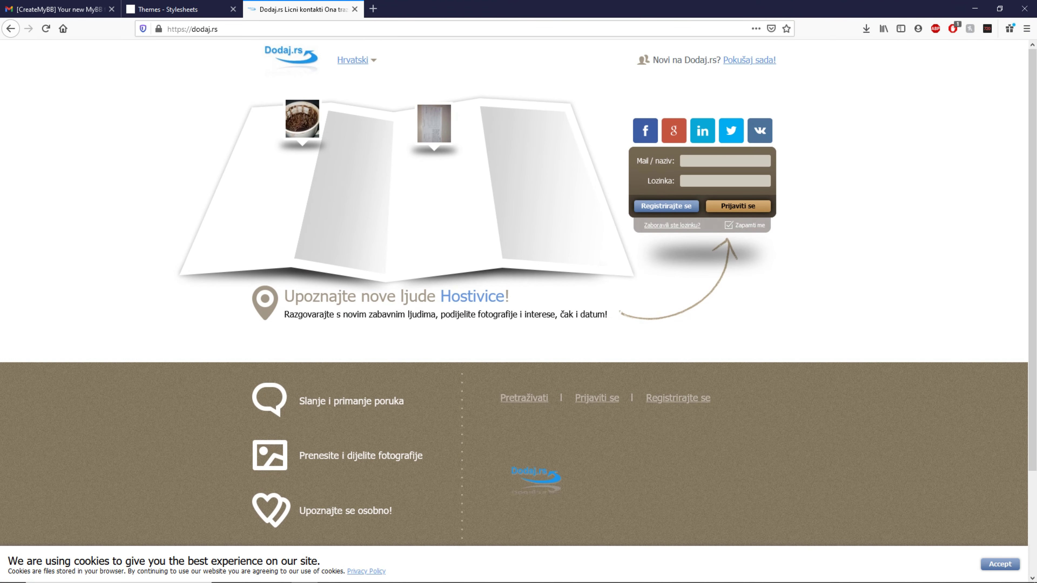
{"action": "mouse_move", "coordinate": [354, 59]}
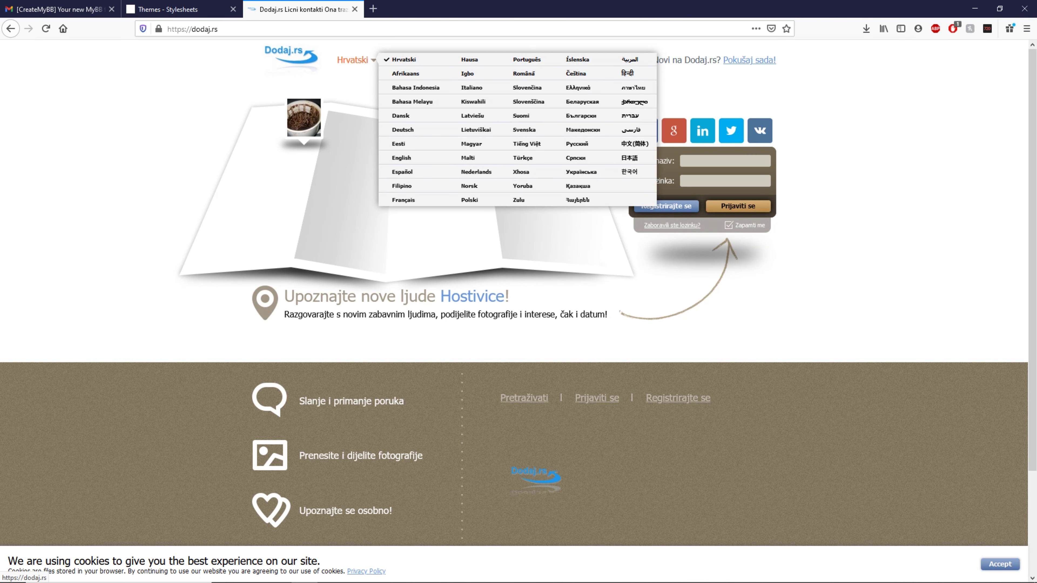
{"action": "scroll", "coordinate": [518, 286], "scroll_direction": "down", "scroll_amount": 3}
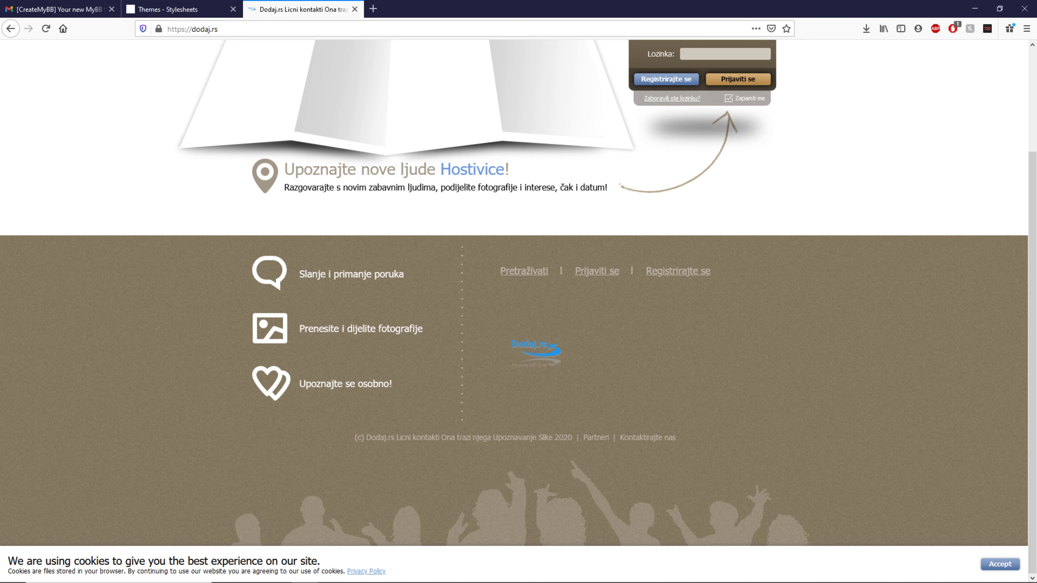
{"action": "scroll", "coordinate": [515, 286], "scroll_direction": "up", "scroll_amount": 3}
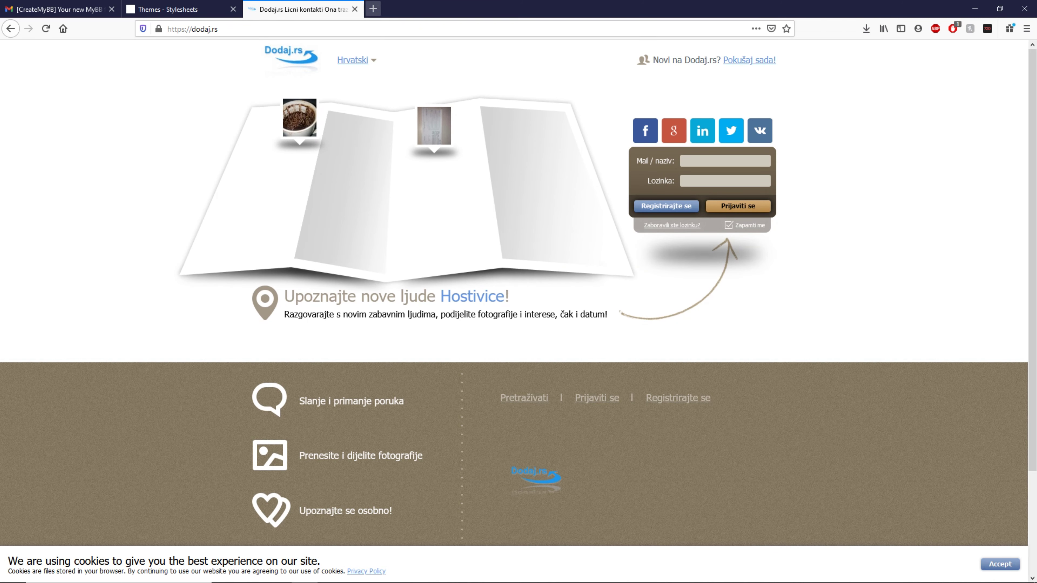
- Go to imgur.com in the dodaj.rs tab and start a new post
{"action": "left_click", "coordinate": [359, 29]}
{"action": "type", "text": "imgur.com/"}
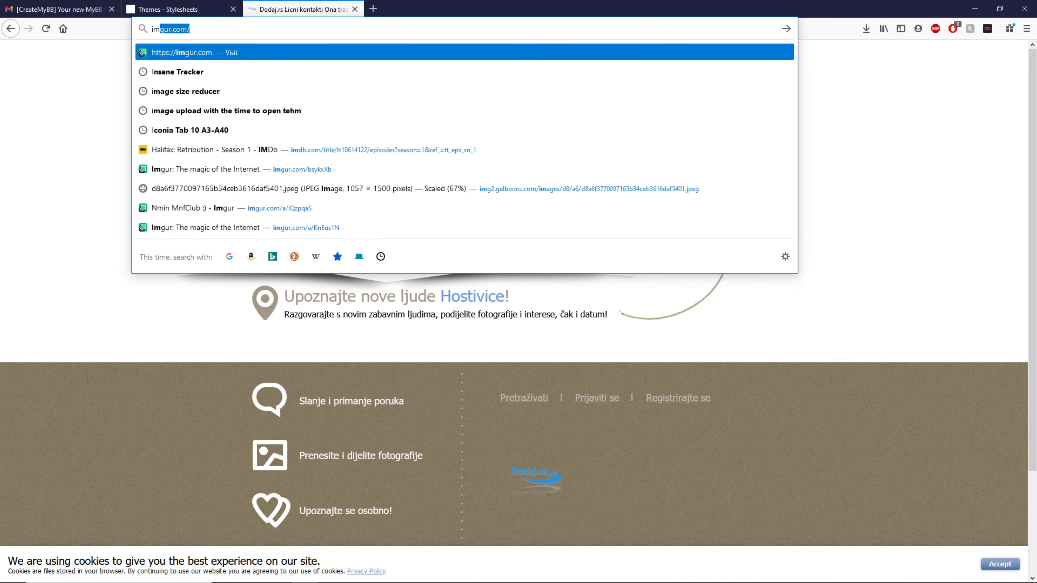
{"action": "key", "text": "Return"}
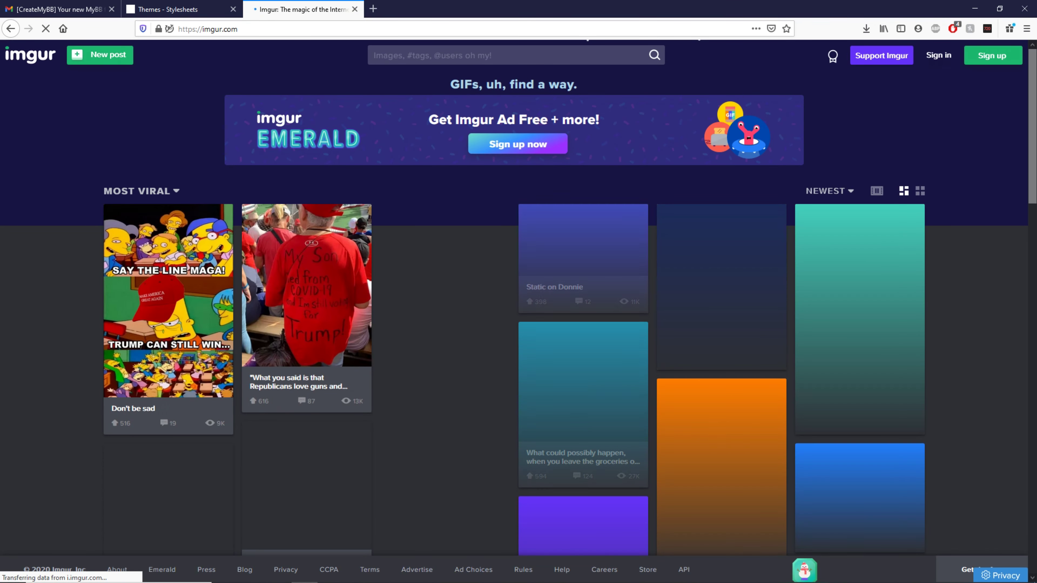
{"action": "left_click", "coordinate": [100, 55]}
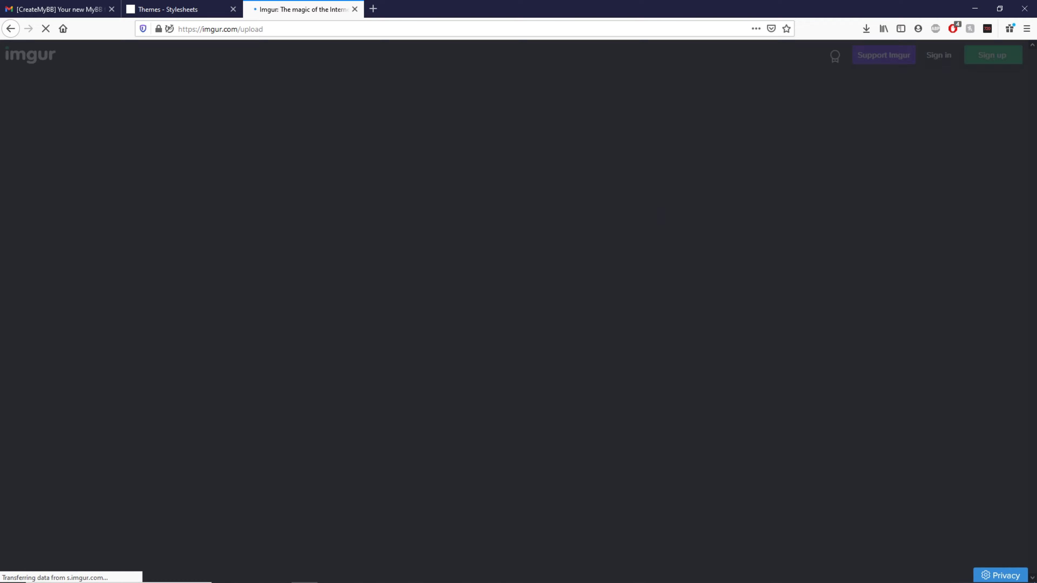
- Upload the Logo-Zig image from the inner Final za slanje folder on drive D to Imgur and copy its link
{"action": "left_click", "coordinate": [525, 338]}
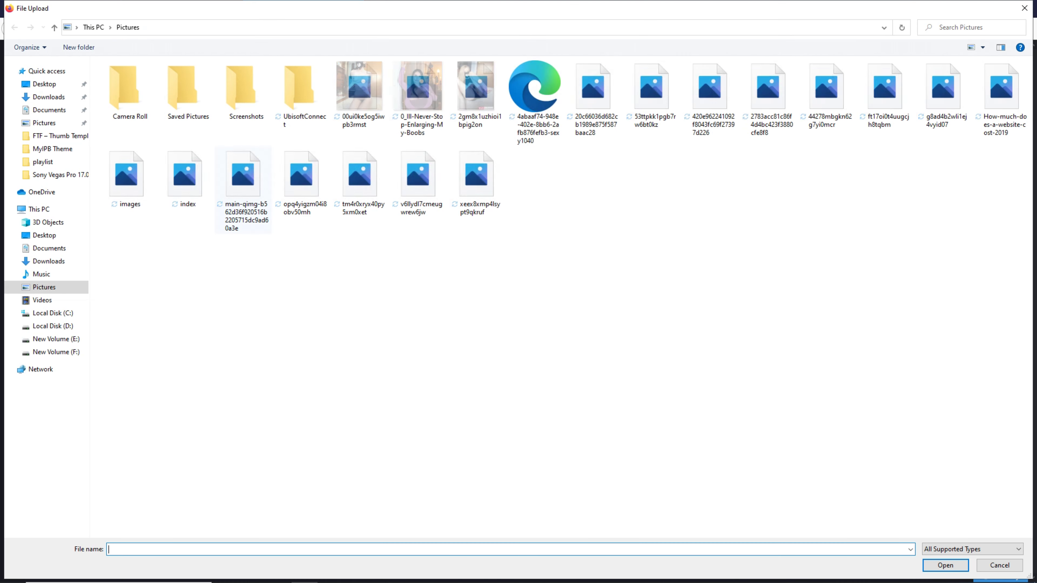
{"action": "left_click", "coordinate": [53, 327]}
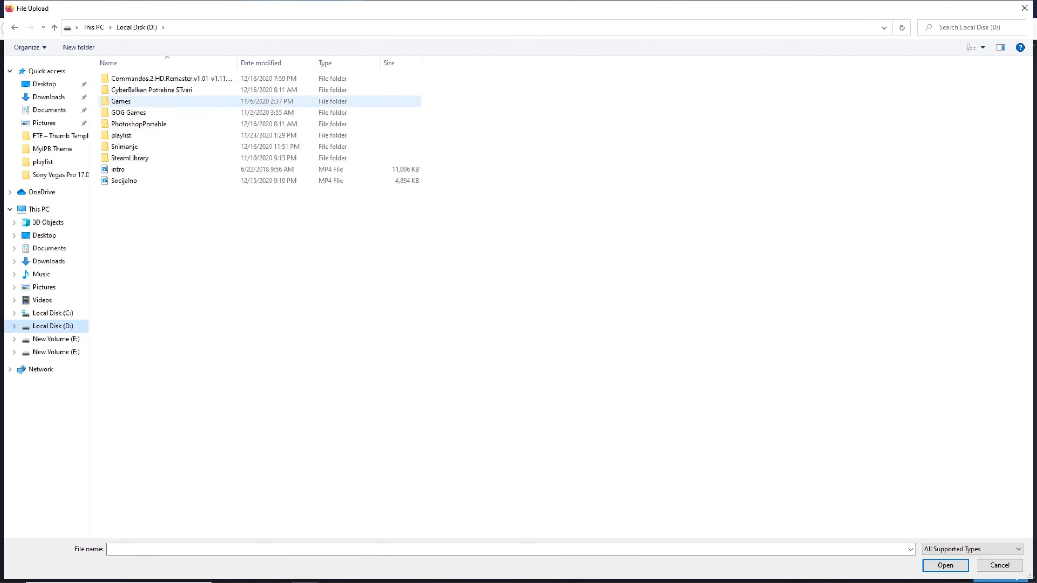
{"action": "double_click", "coordinate": [151, 90]}
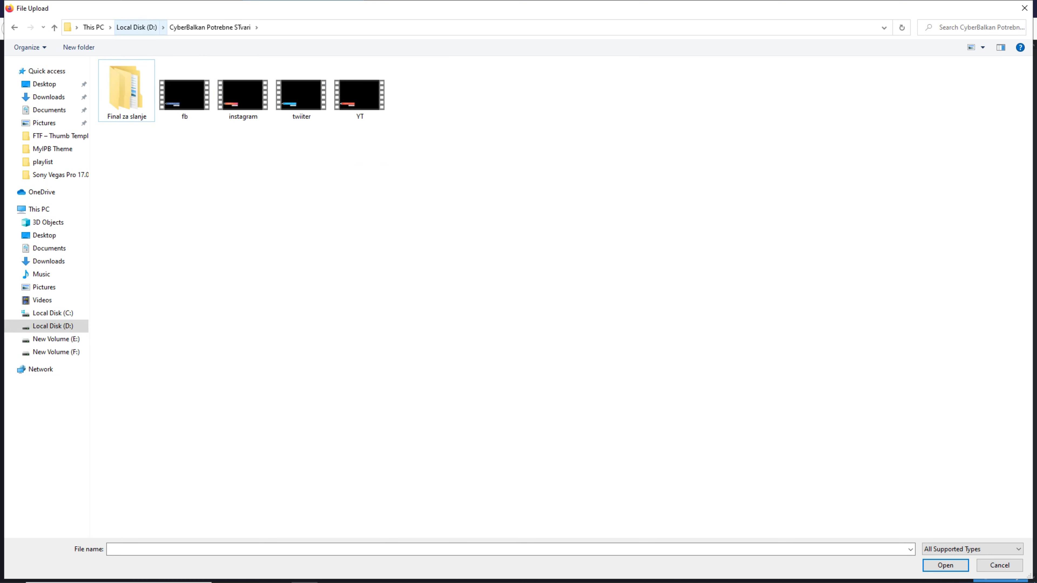
{"action": "double_click", "coordinate": [127, 90]}
{"action": "double_click", "coordinate": [125, 78]}
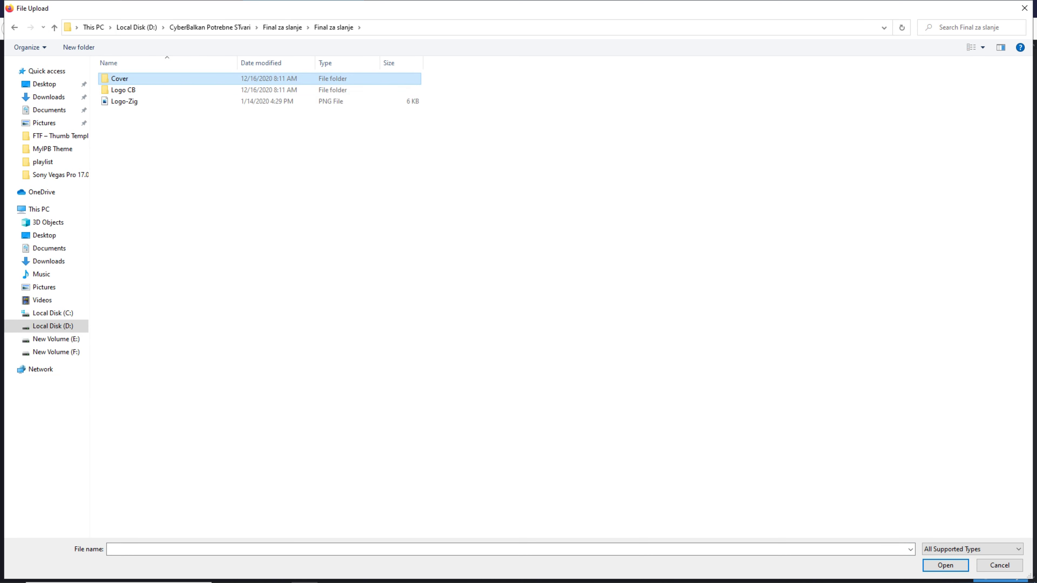
{"action": "left_click", "coordinate": [124, 102]}
{"action": "double_click", "coordinate": [124, 101]}
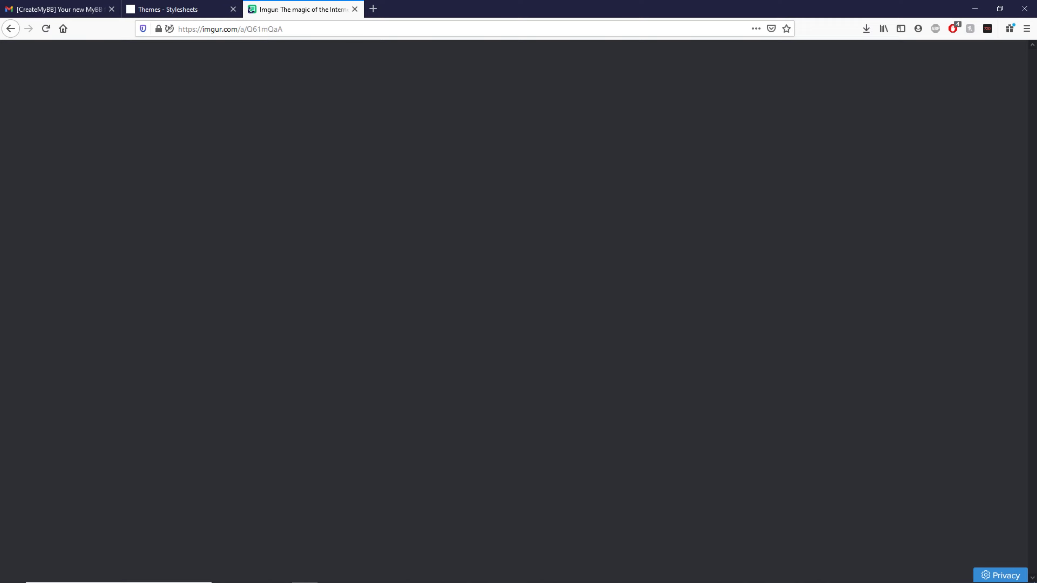
{"action": "left_click", "coordinate": [553, 151]}
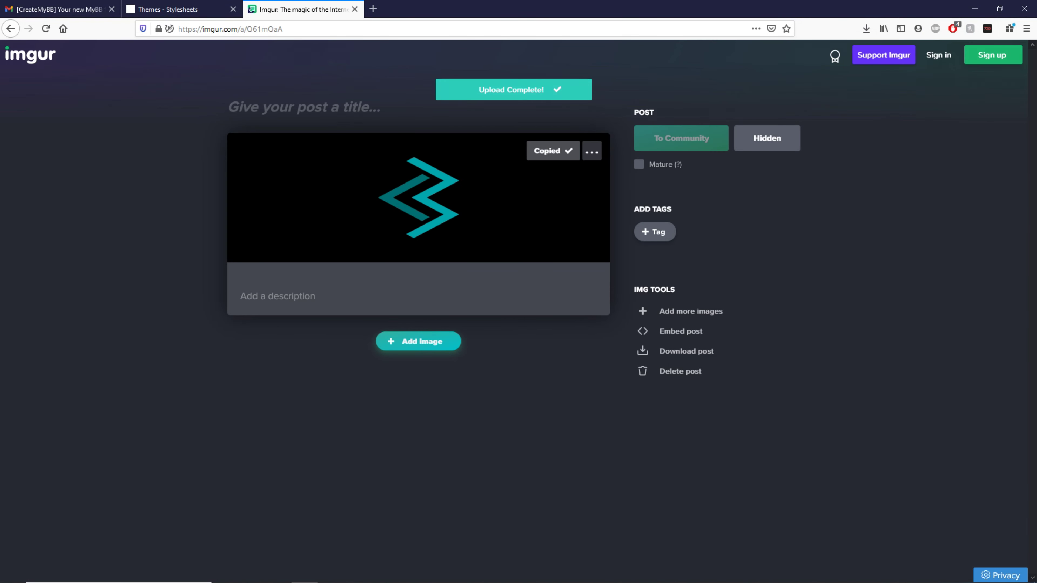
- Replace the MyIPB theme's Board Logo path with the copied Imgur link and save the theme properties
{"action": "left_click", "coordinate": [182, 8]}
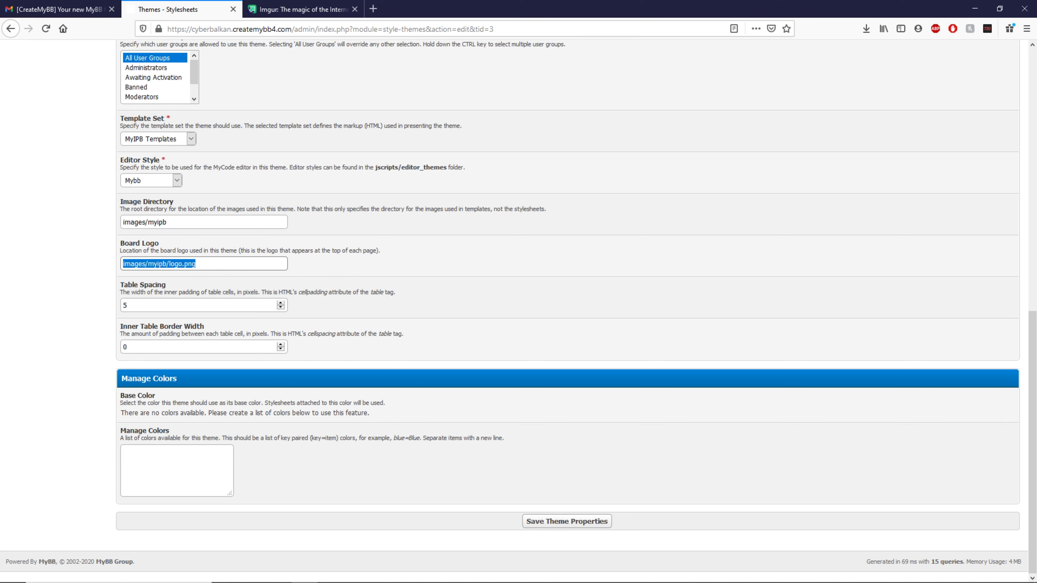
{"action": "key", "text": "ctrl+v"}
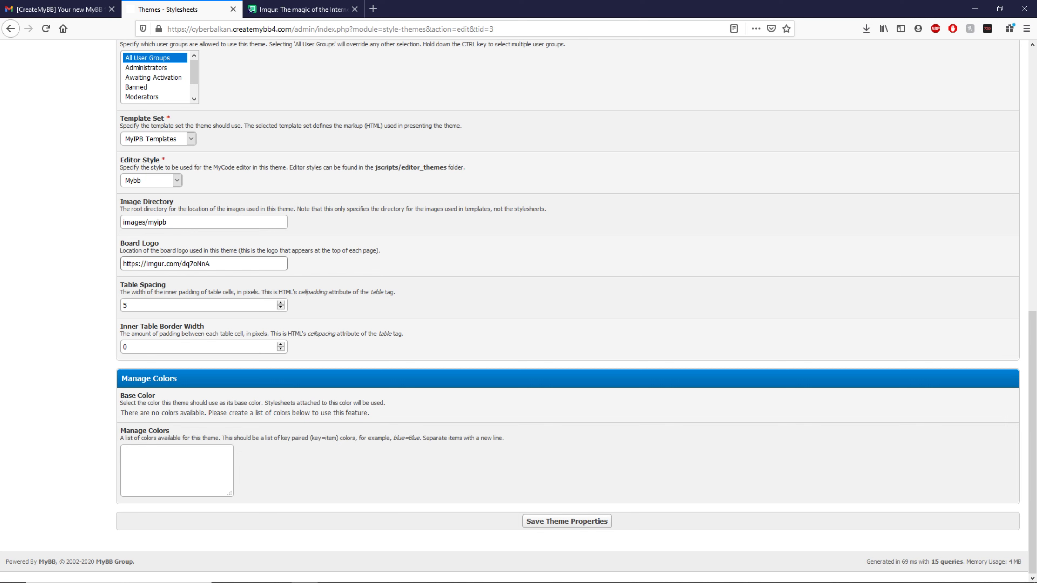
{"action": "key", "text": "Return"}
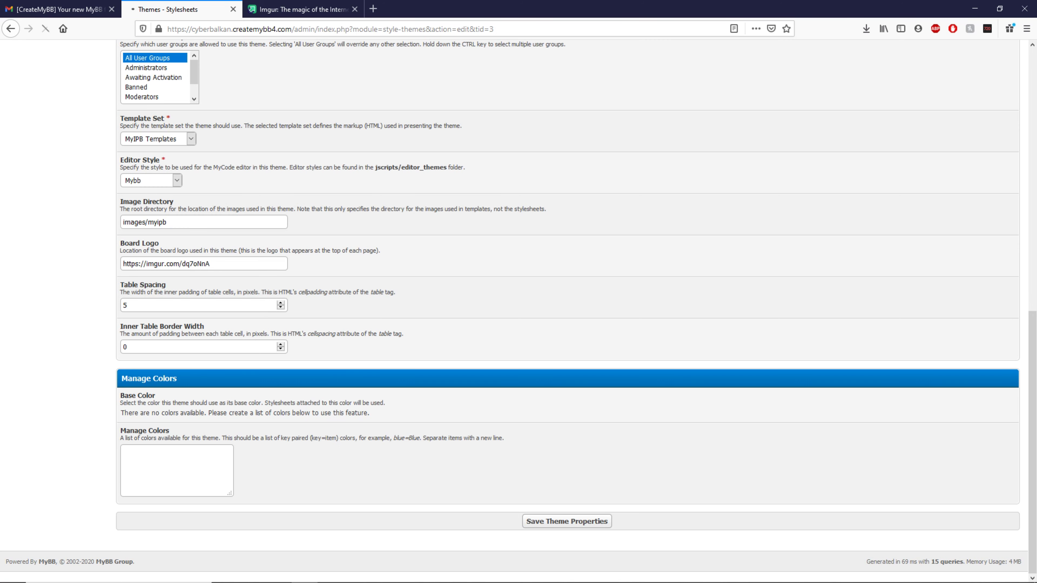
{"action": "scroll", "coordinate": [567, 311], "scroll_direction": "up", "scroll_amount": 4}
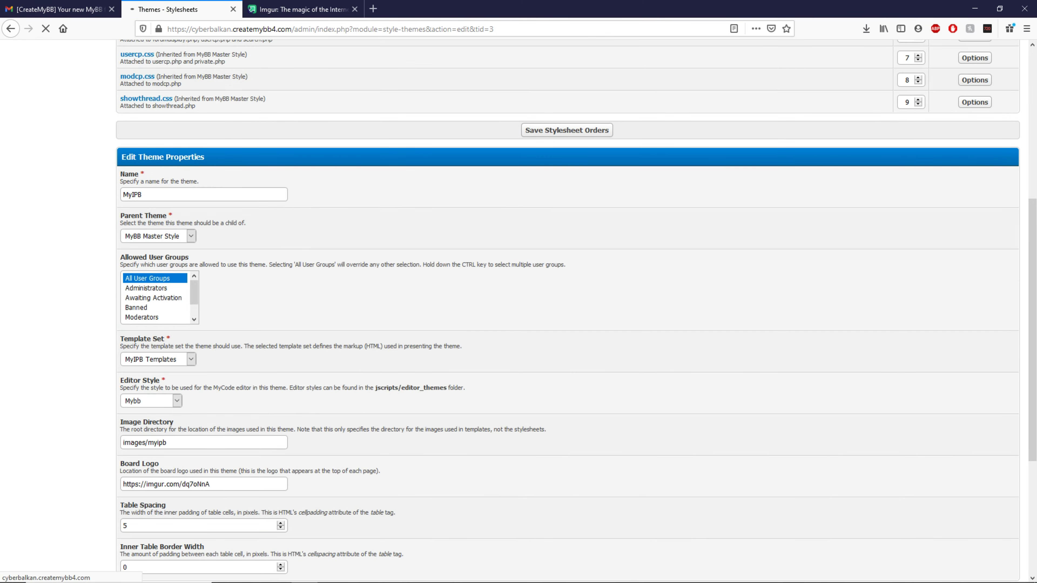
- Copy the forum's base address from the admin URL, open it in a new browser tab and check the forum header
{"action": "left_click_drag", "start_coordinate": [291, 29], "coordinate": [175, 29]}
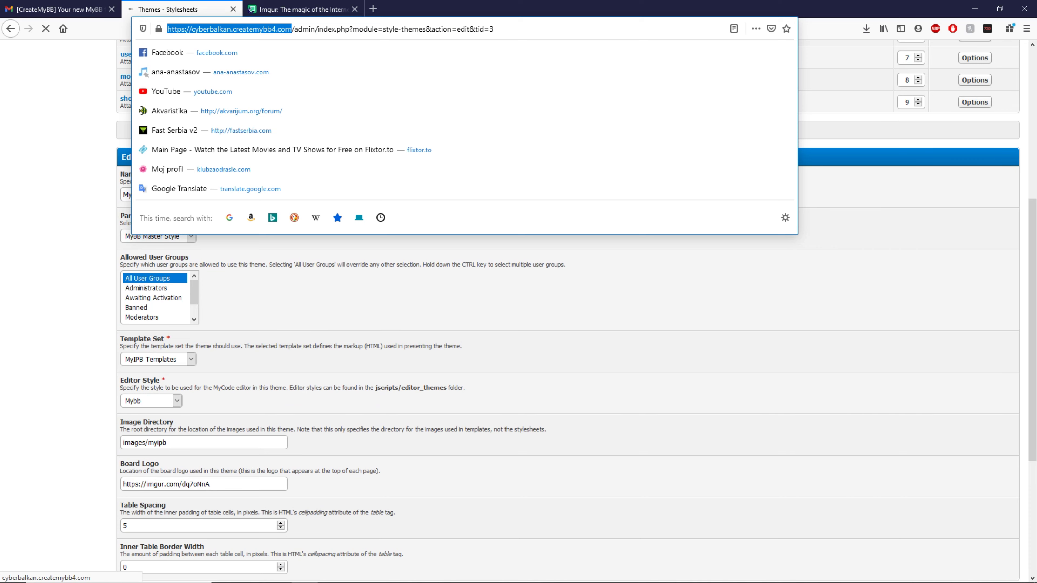
{"action": "right_click", "coordinate": [180, 32]}
{"action": "left_click", "coordinate": [201, 69]}
{"action": "left_click", "coordinate": [373, 9]}
{"action": "right_click", "coordinate": [366, 25]}
{"action": "left_click", "coordinate": [392, 82]}
{"action": "left_click", "coordinate": [180, 9]}
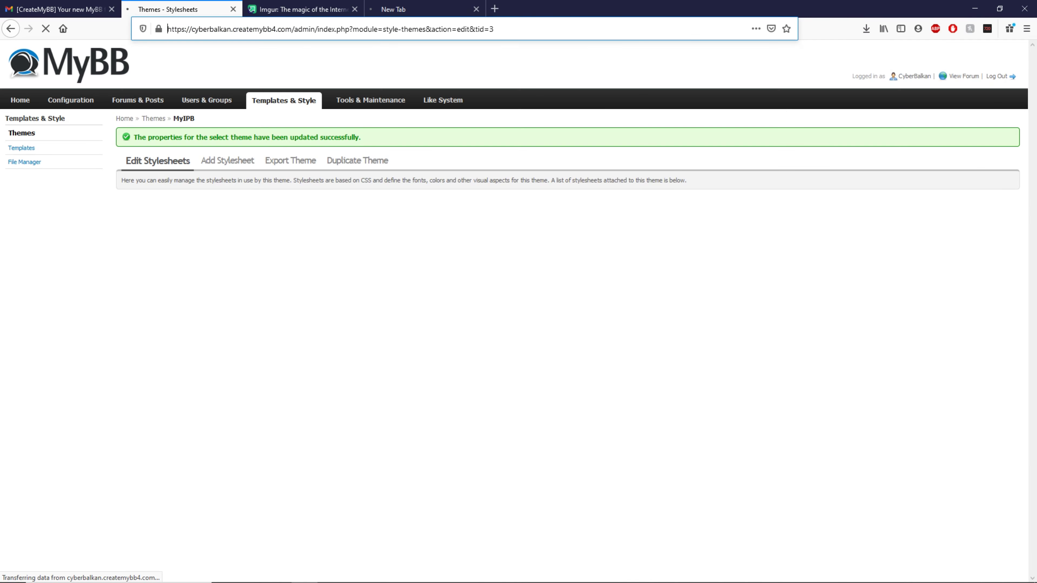
{"action": "left_click", "coordinate": [409, 9]}
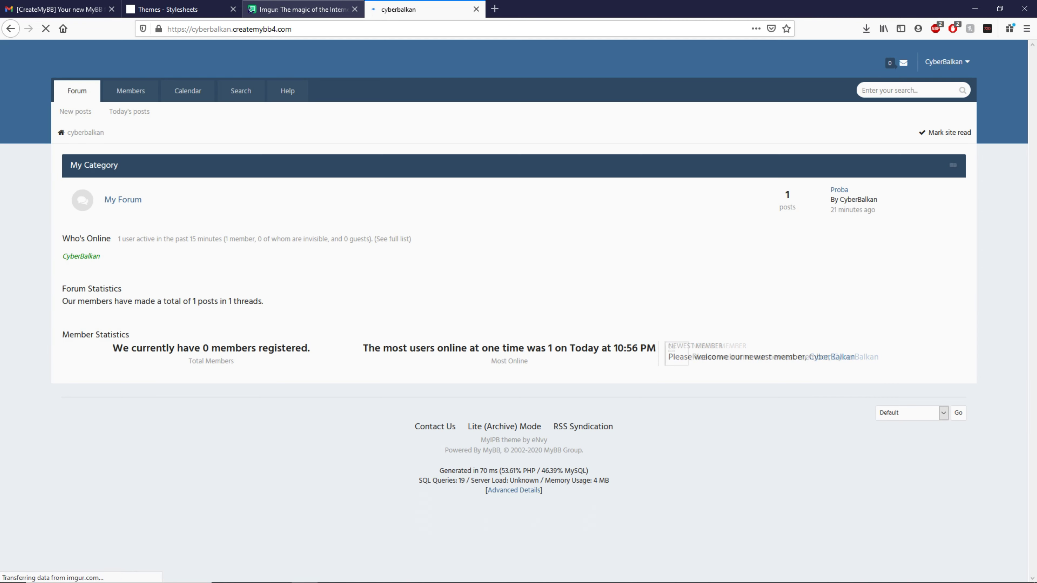
- Return to the MyBB admin panel and open the File Manager's bulk image and file uploader
{"action": "left_click", "coordinate": [294, 8]}
{"action": "left_click", "coordinate": [196, 9]}
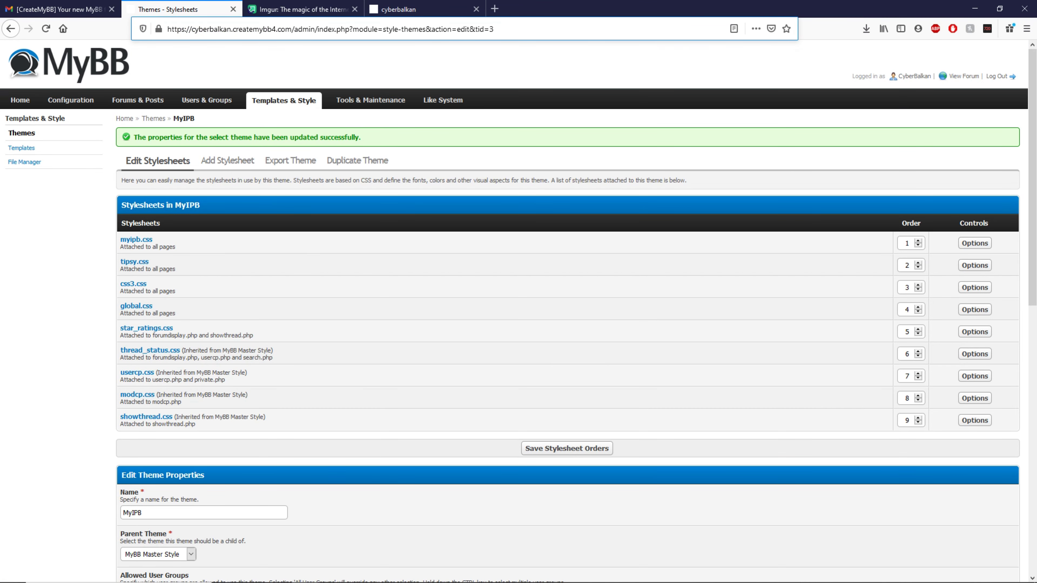
{"action": "left_click", "coordinate": [21, 147]}
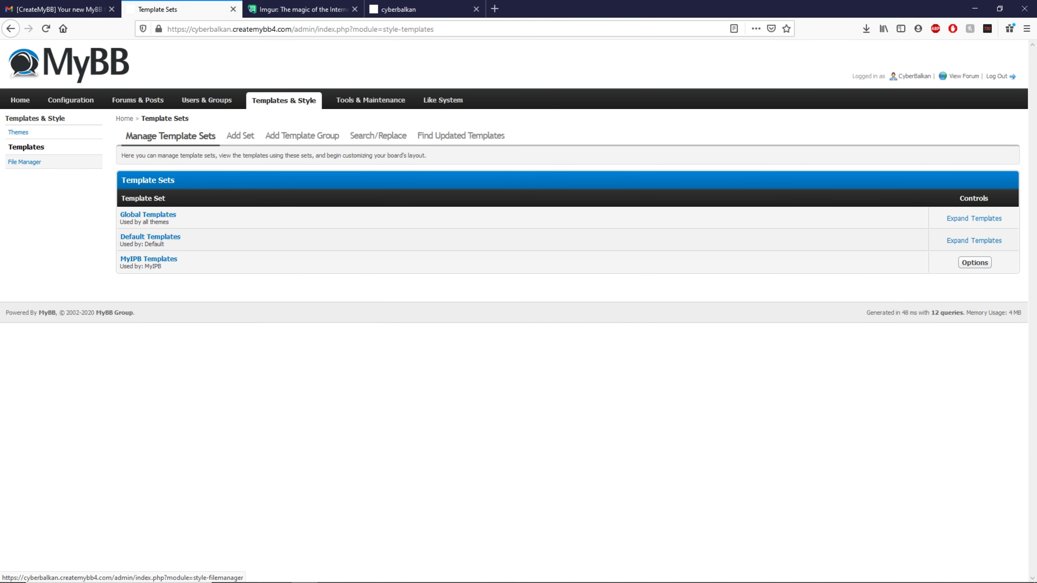
{"action": "left_click", "coordinate": [25, 162]}
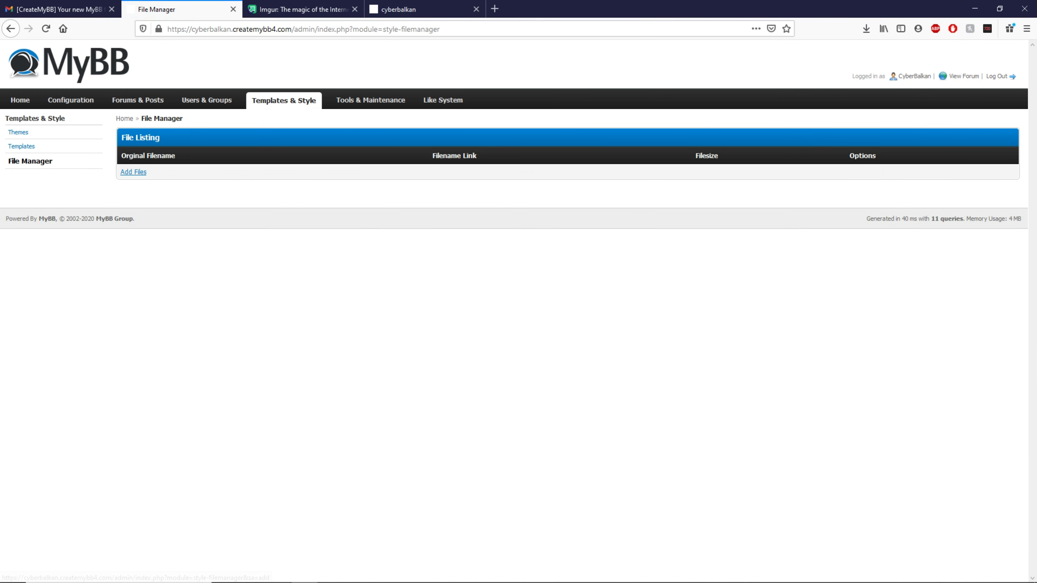
{"action": "left_click", "coordinate": [133, 172]}
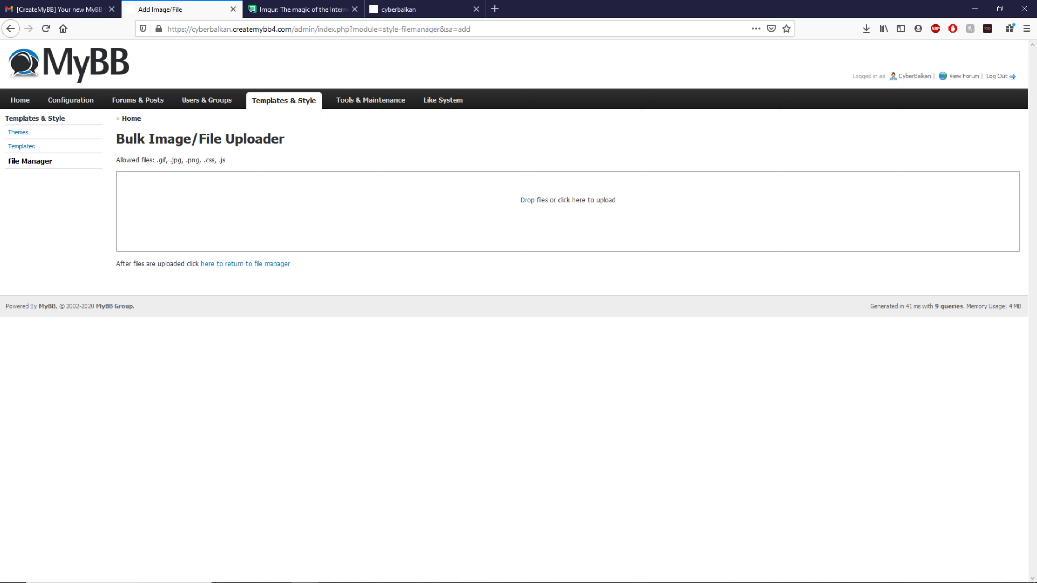
- Upload Logo-Zig.png from the inner Final za slanje folder within CyberBalkan Potrebne STvari on drive D
{"action": "left_click", "coordinate": [568, 200]}
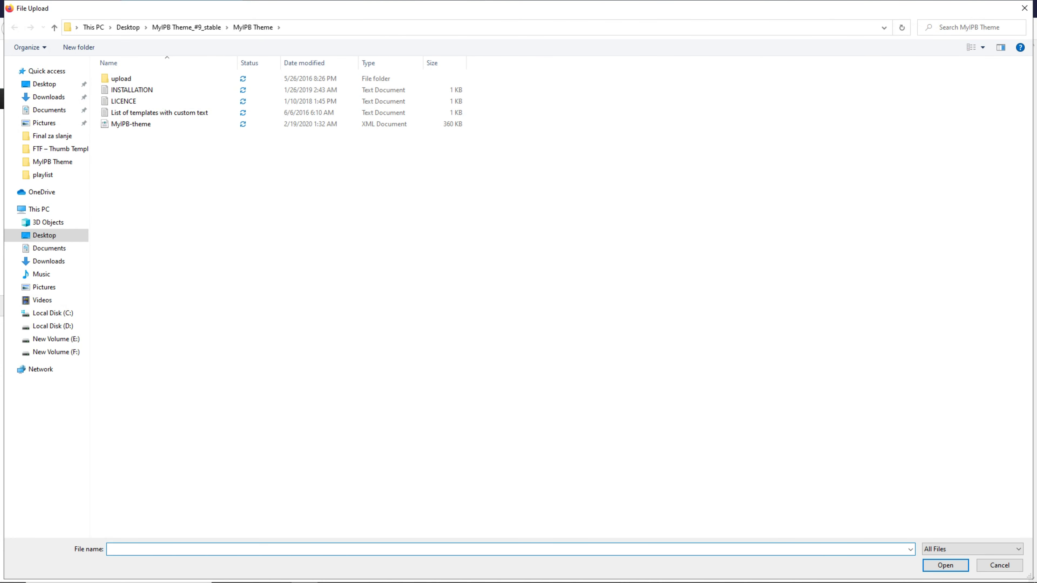
{"action": "left_click", "coordinate": [53, 326]}
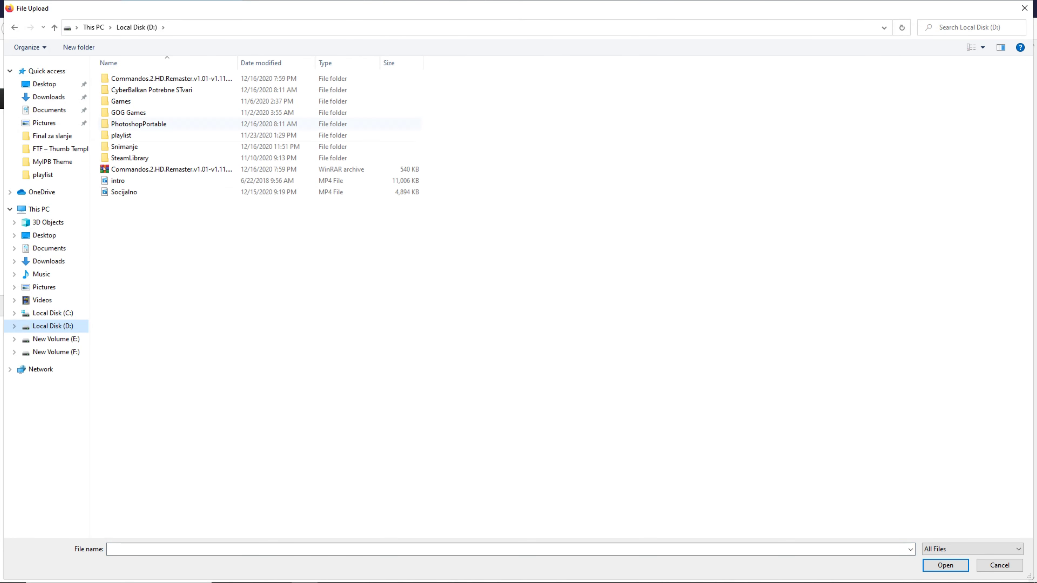
{"action": "double_click", "coordinate": [152, 90]}
{"action": "double_click", "coordinate": [144, 88]}
{"action": "double_click", "coordinate": [134, 76]}
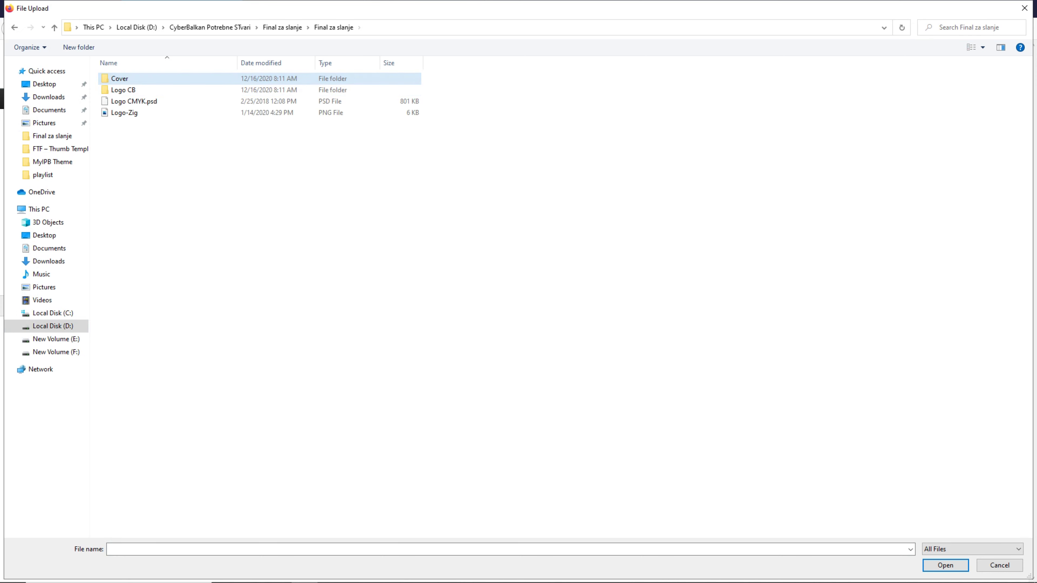
{"action": "double_click", "coordinate": [125, 112]}
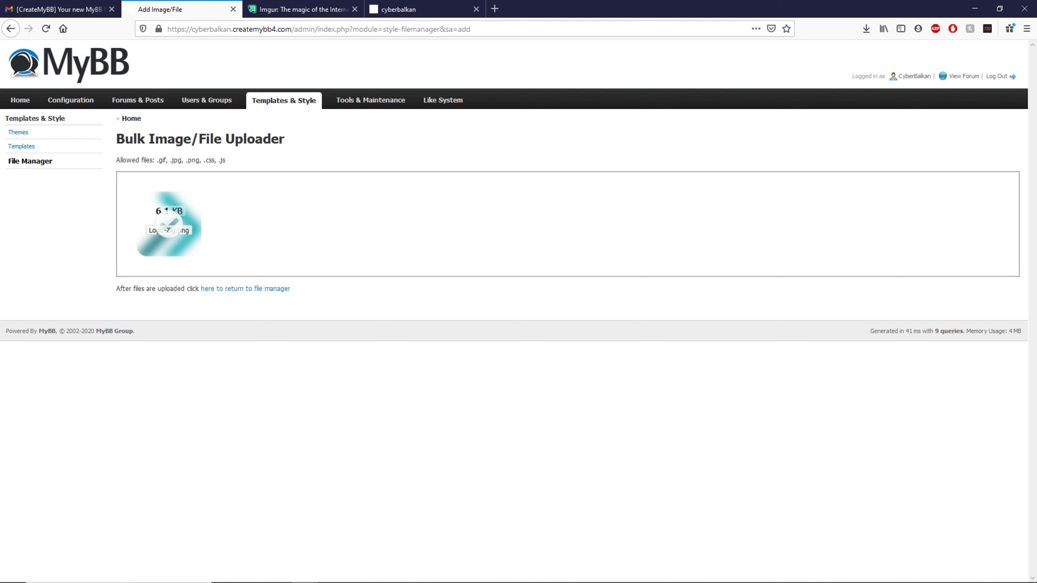
{"action": "right_click", "coordinate": [173, 228]}
{"action": "left_click", "coordinate": [169, 282]}
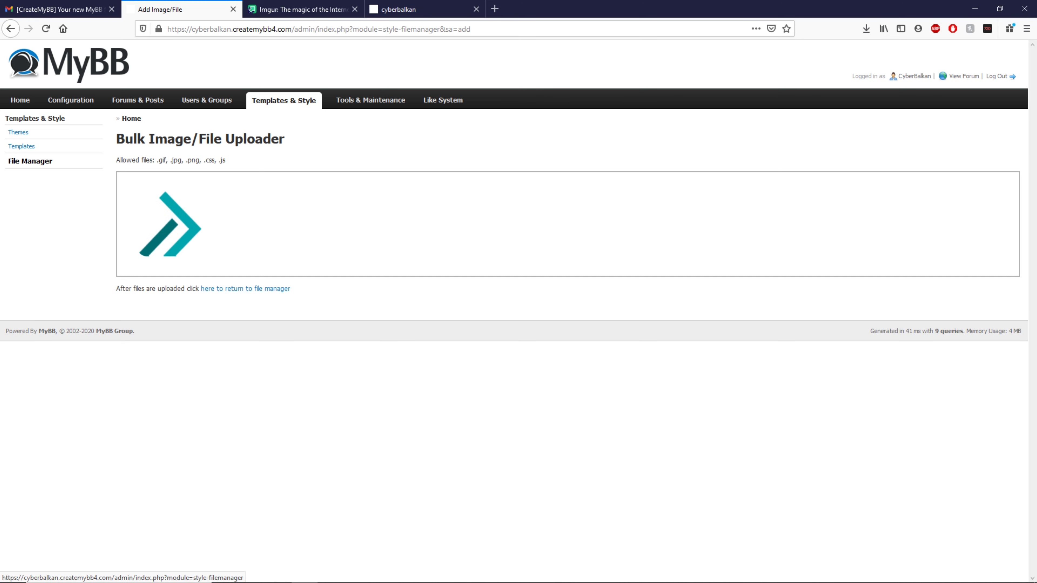
- Return to the file listing and copy the link of the uploaded Logo-Zig.png
{"action": "left_click", "coordinate": [245, 289]}
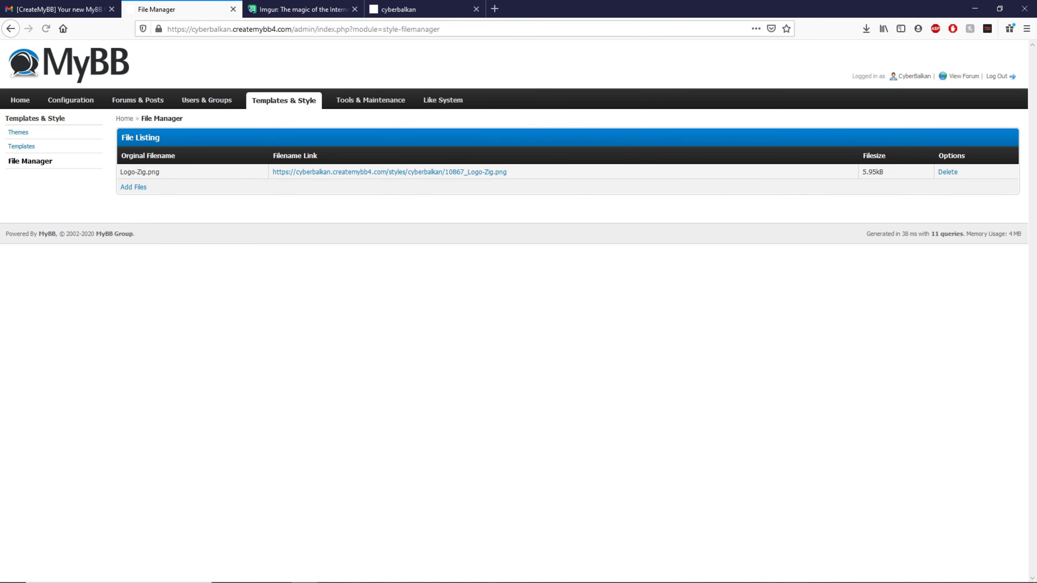
{"action": "left_click_drag", "start_coordinate": [507, 172], "coordinate": [273, 174]}
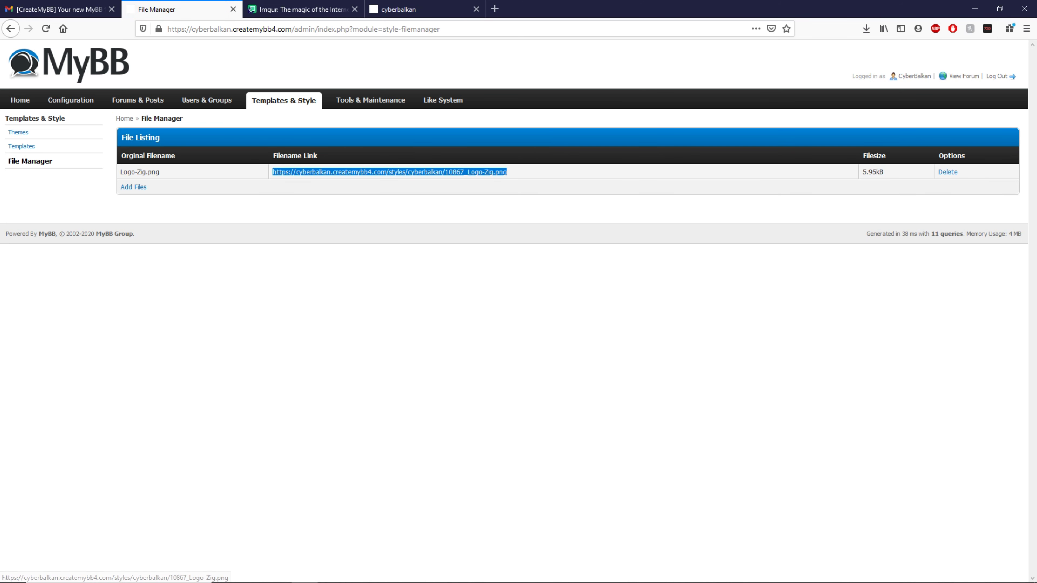
{"action": "right_click", "coordinate": [274, 175]}
{"action": "left_click", "coordinate": [301, 268]}
- Edit the MyIPB theme, replace its Board Logo with the copied Logo-Zig.png link and save the theme properties
{"action": "left_click", "coordinate": [18, 132]}
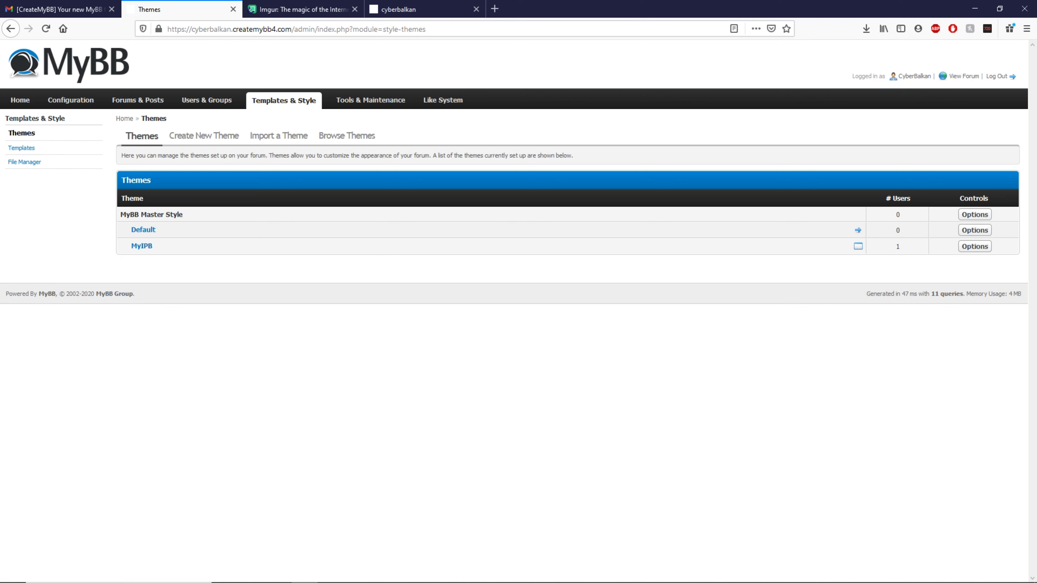
{"action": "left_click", "coordinate": [975, 247]}
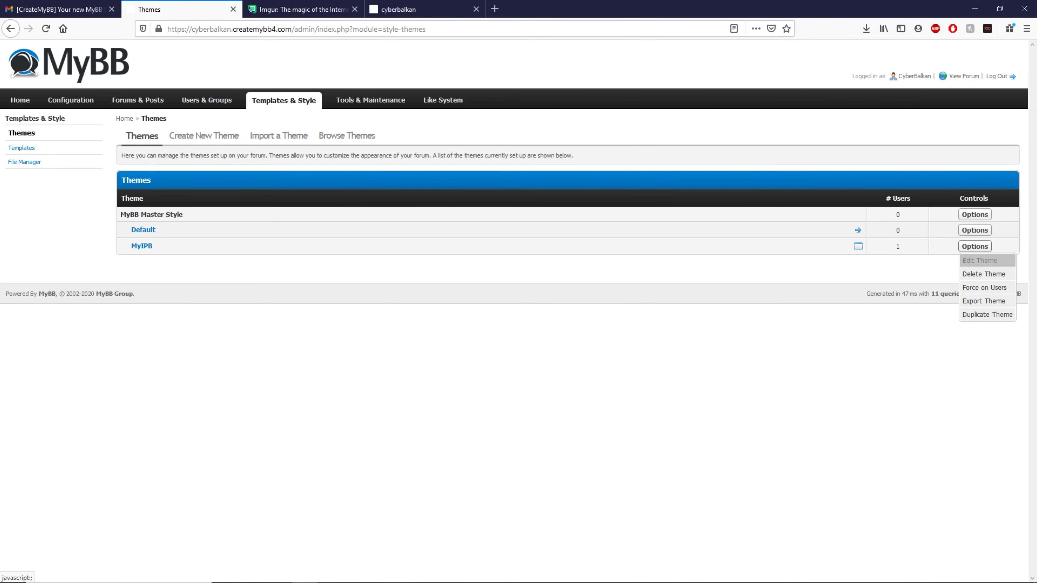
{"action": "left_click", "coordinate": [988, 260]}
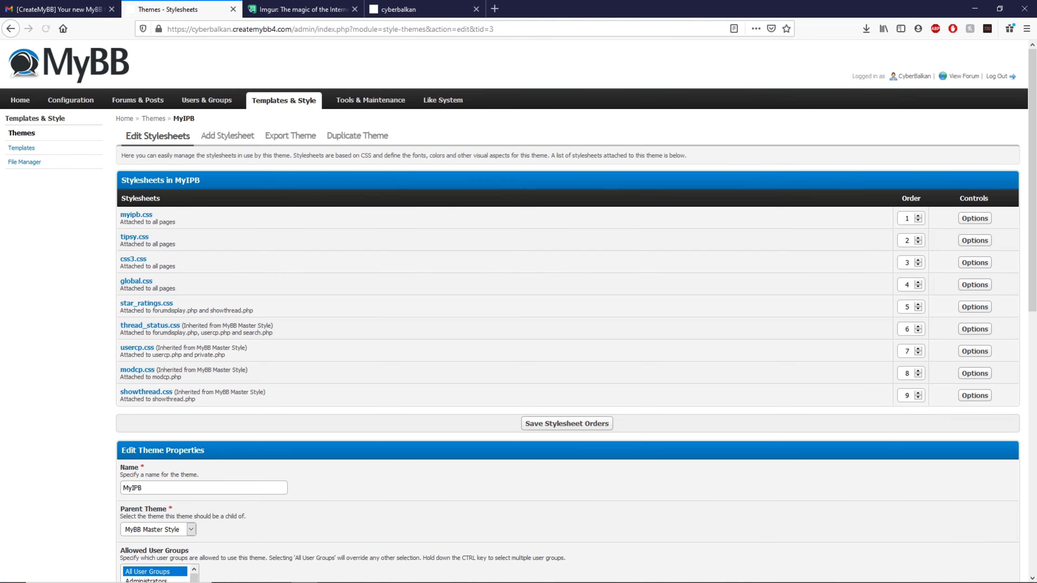
{"action": "scroll", "coordinate": [572, 311], "scroll_direction": "down", "scroll_amount": 10}
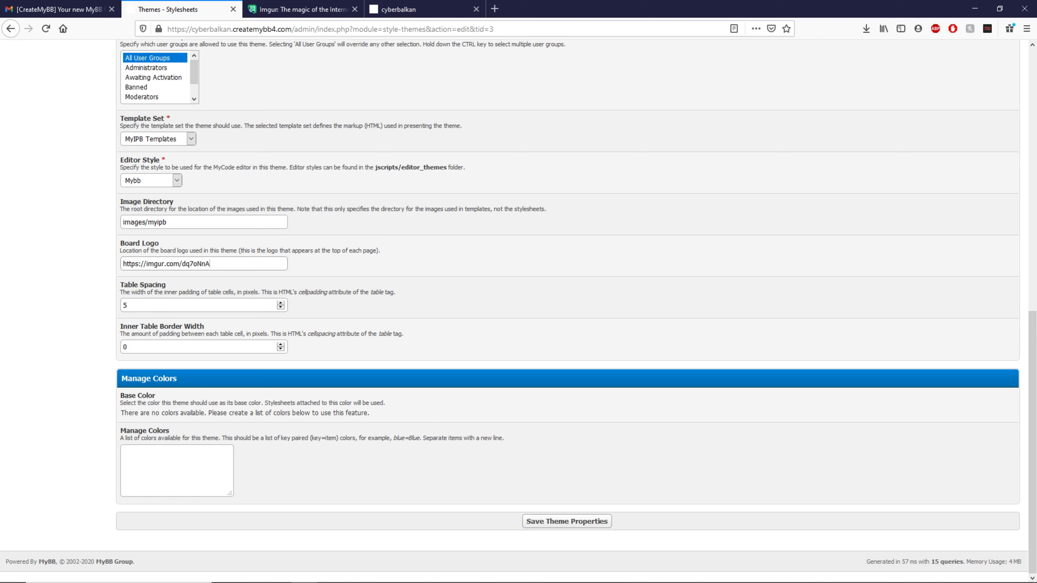
{"action": "key", "text": "ctrl+a"}
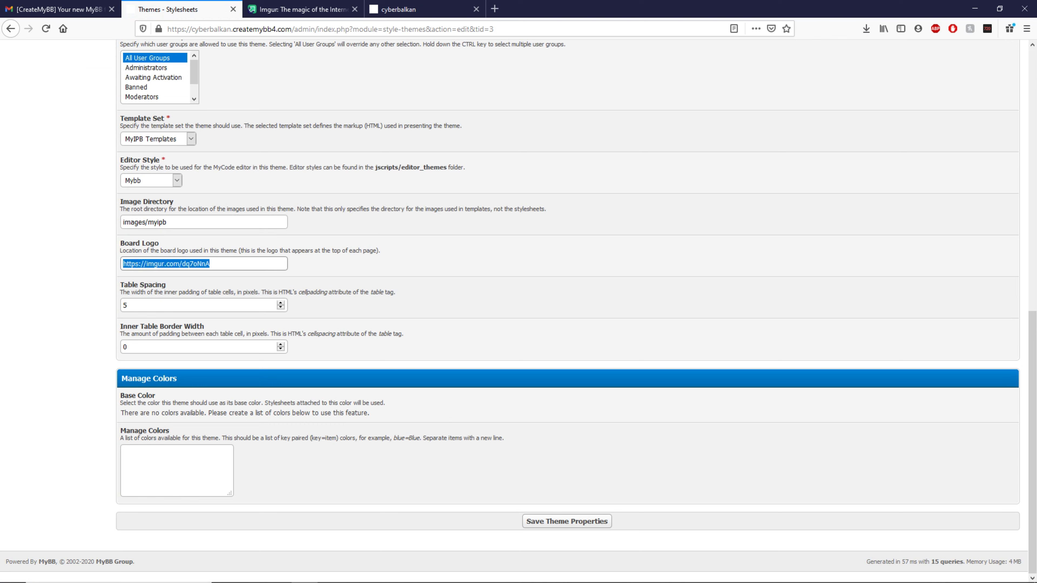
{"action": "key", "text": "ctrl+v"}
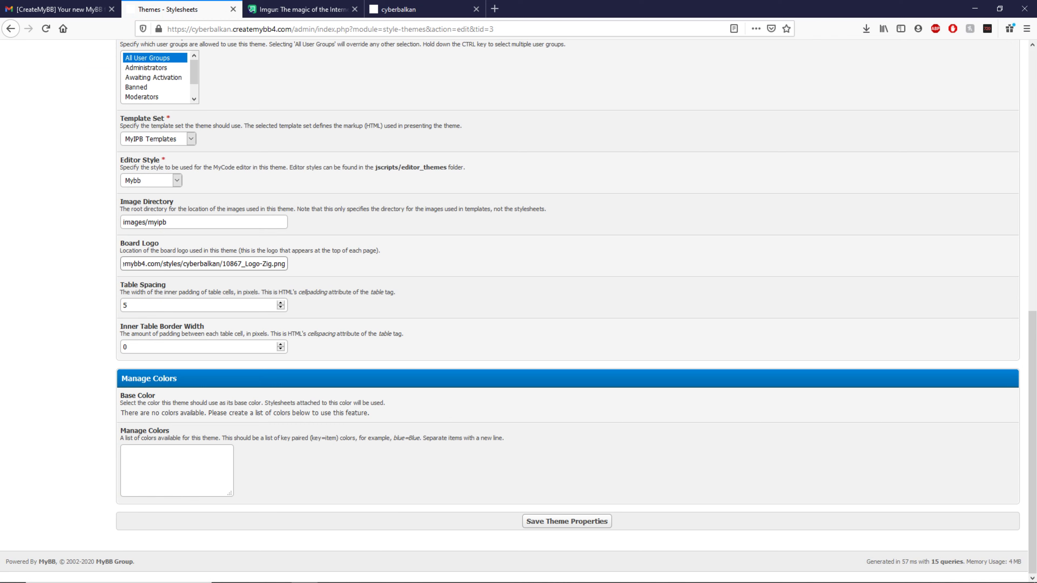
{"action": "left_click", "coordinate": [567, 522]}
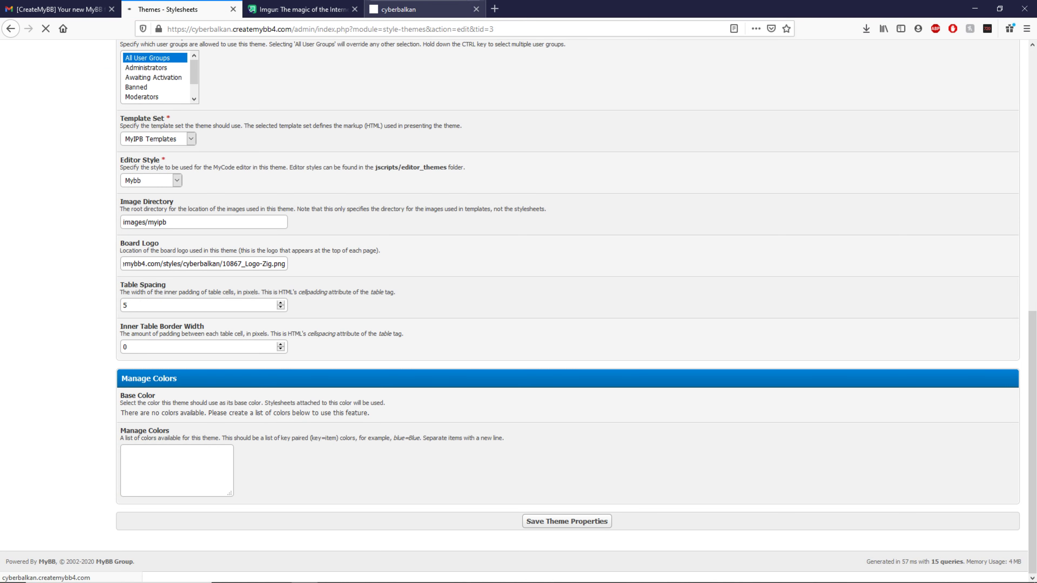
- Switch to the forum tab and reload its main page to check the header logo
{"action": "left_click", "coordinate": [420, 9]}
{"action": "left_click", "coordinate": [77, 91]}
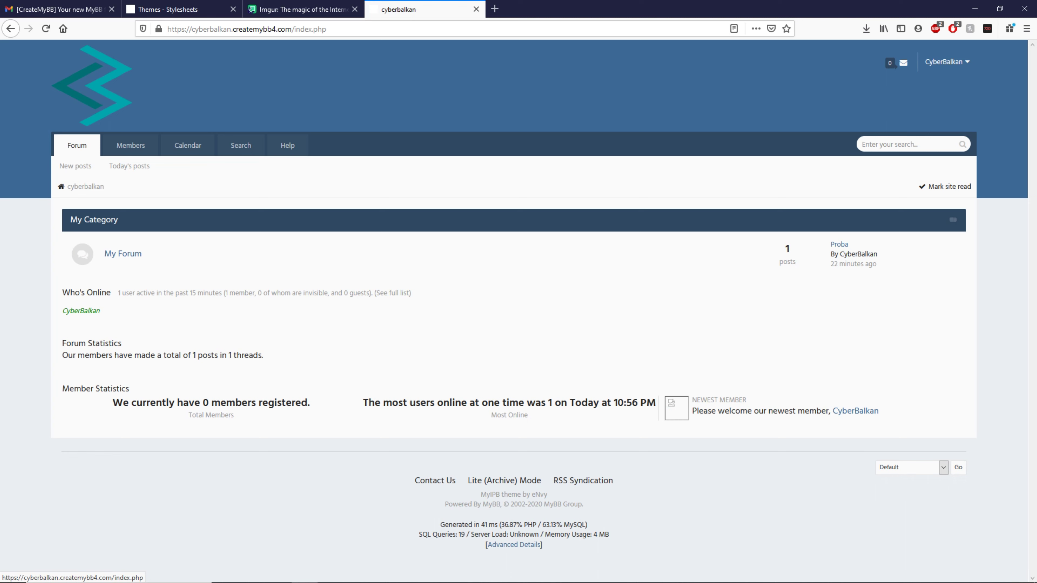
- Return to the theme list in the forum administration, make the Default theme the board default and reload the forum's main page
{"action": "left_click", "coordinate": [302, 9]}
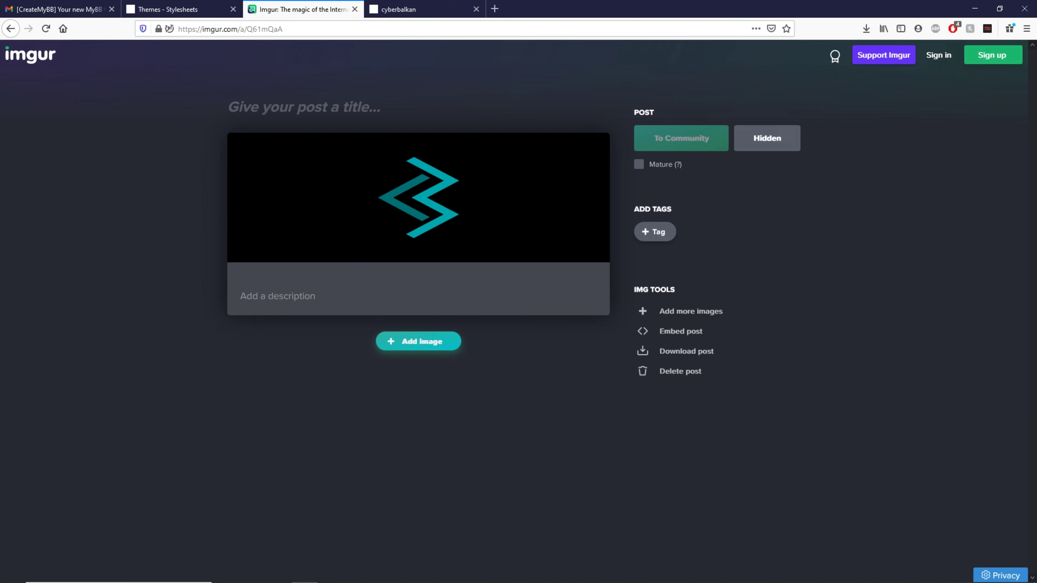
{"action": "left_click", "coordinate": [183, 9]}
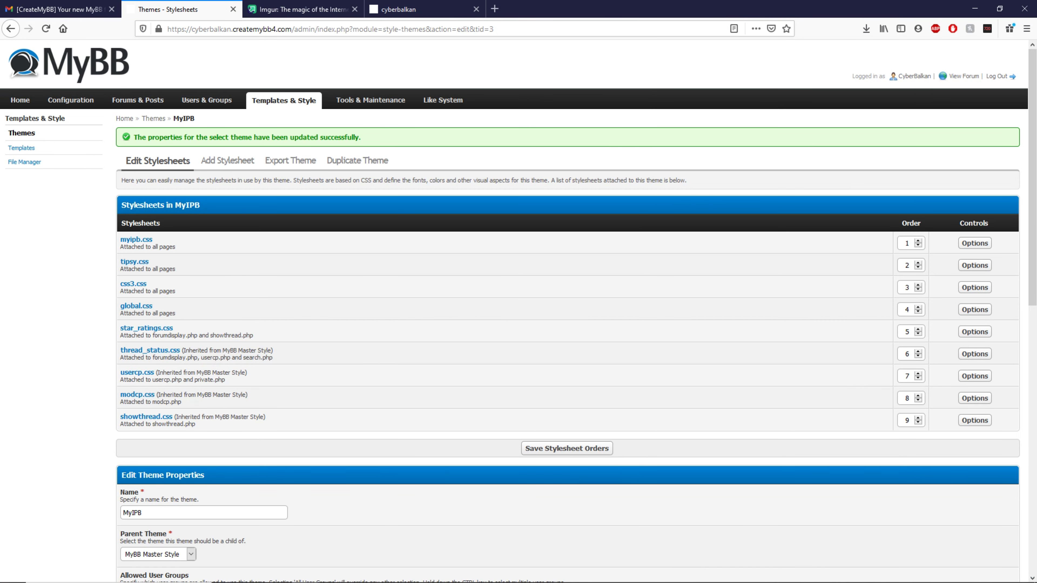
{"action": "left_click", "coordinate": [22, 133]}
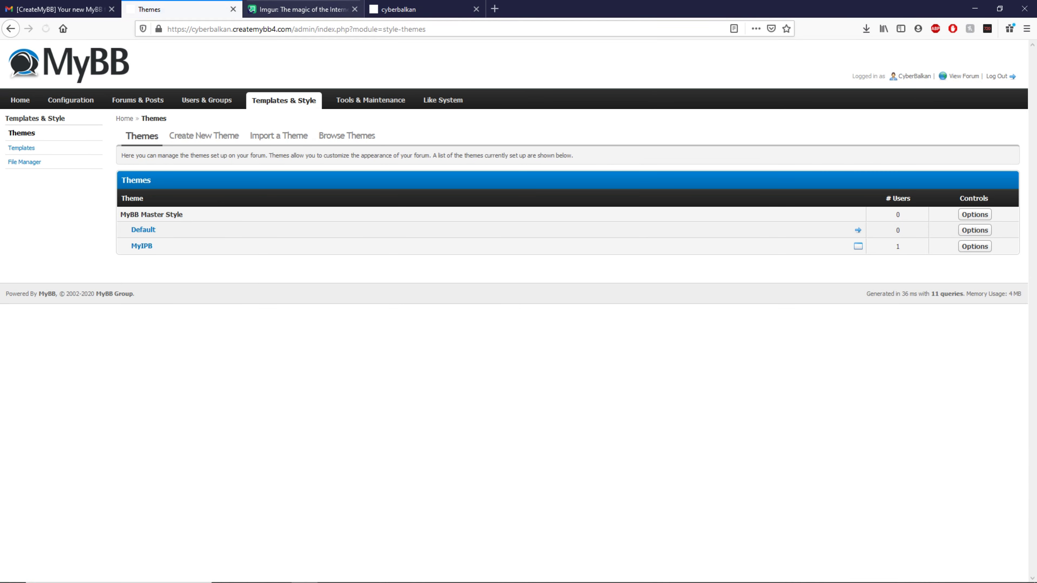
{"action": "left_click", "coordinate": [858, 230]}
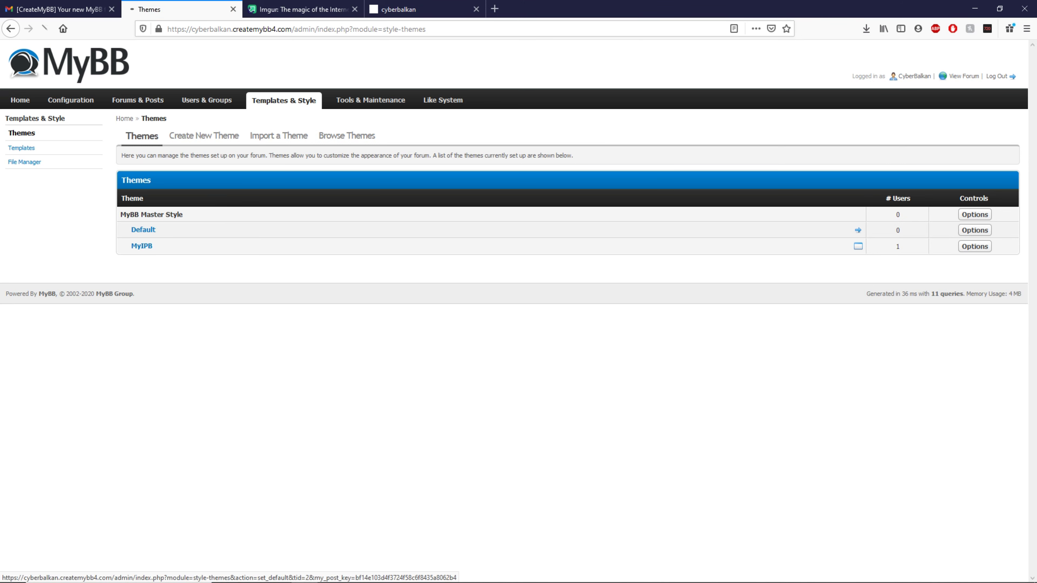
{"action": "left_click", "coordinate": [421, 9]}
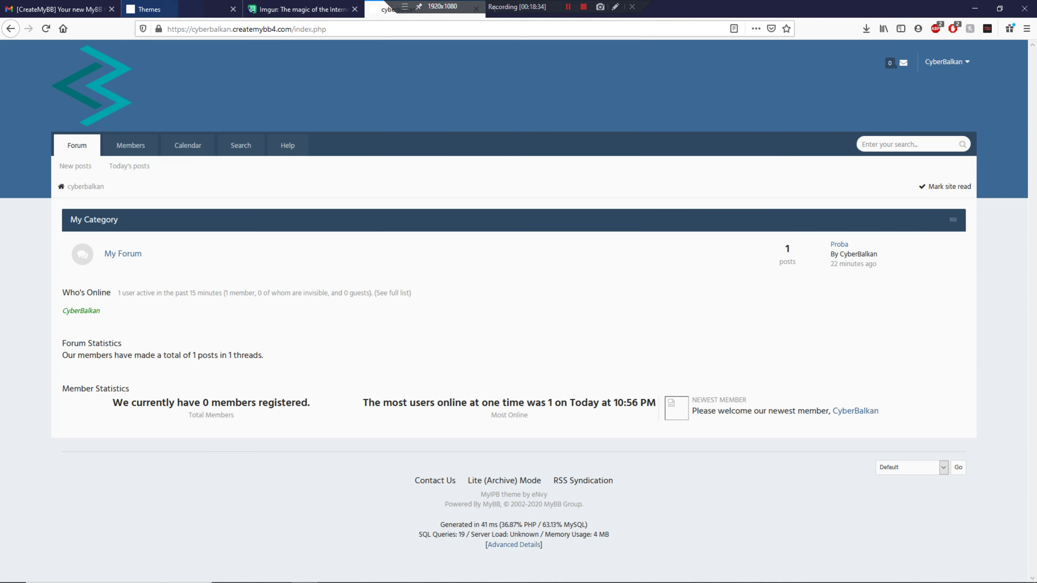
{"action": "key", "text": "F5"}
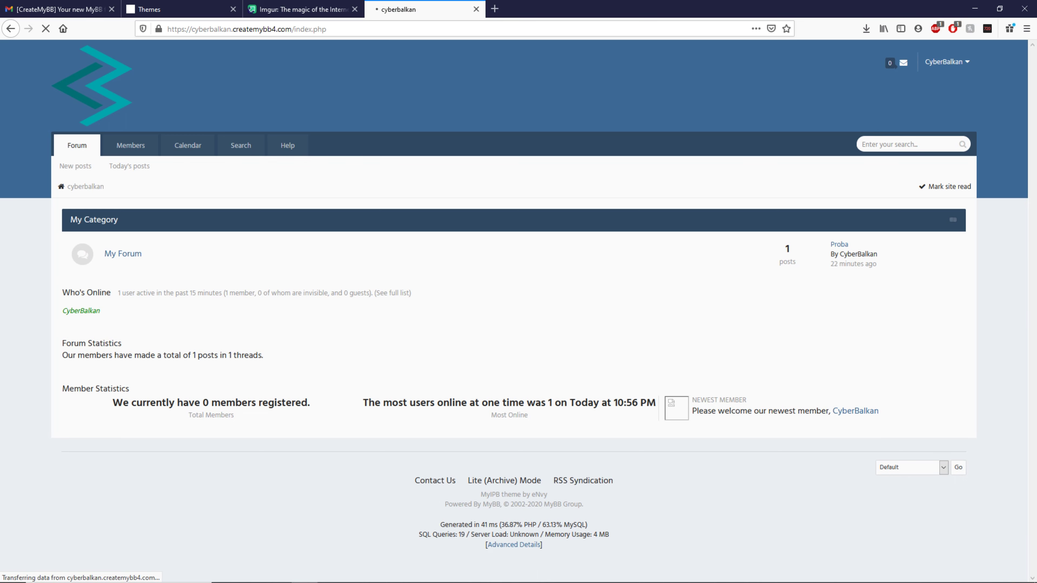